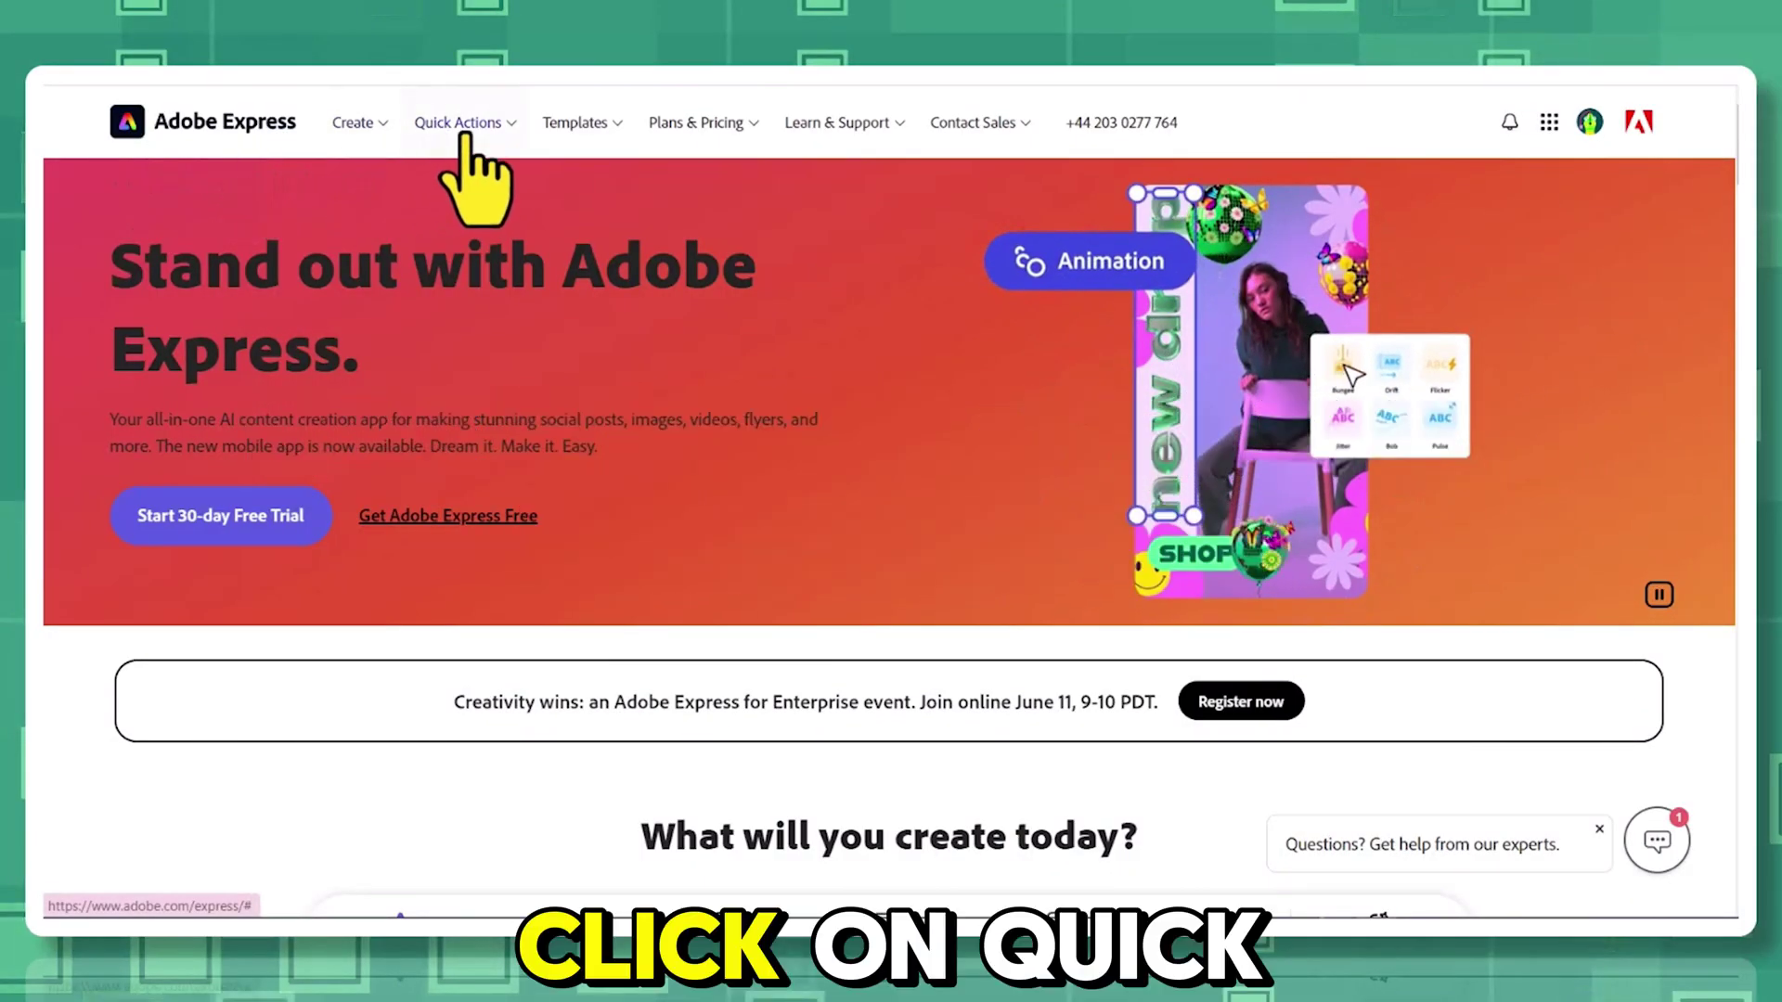
Open the Animate from Audio quick action and start it to reach the character editor
left_click(498, 127)
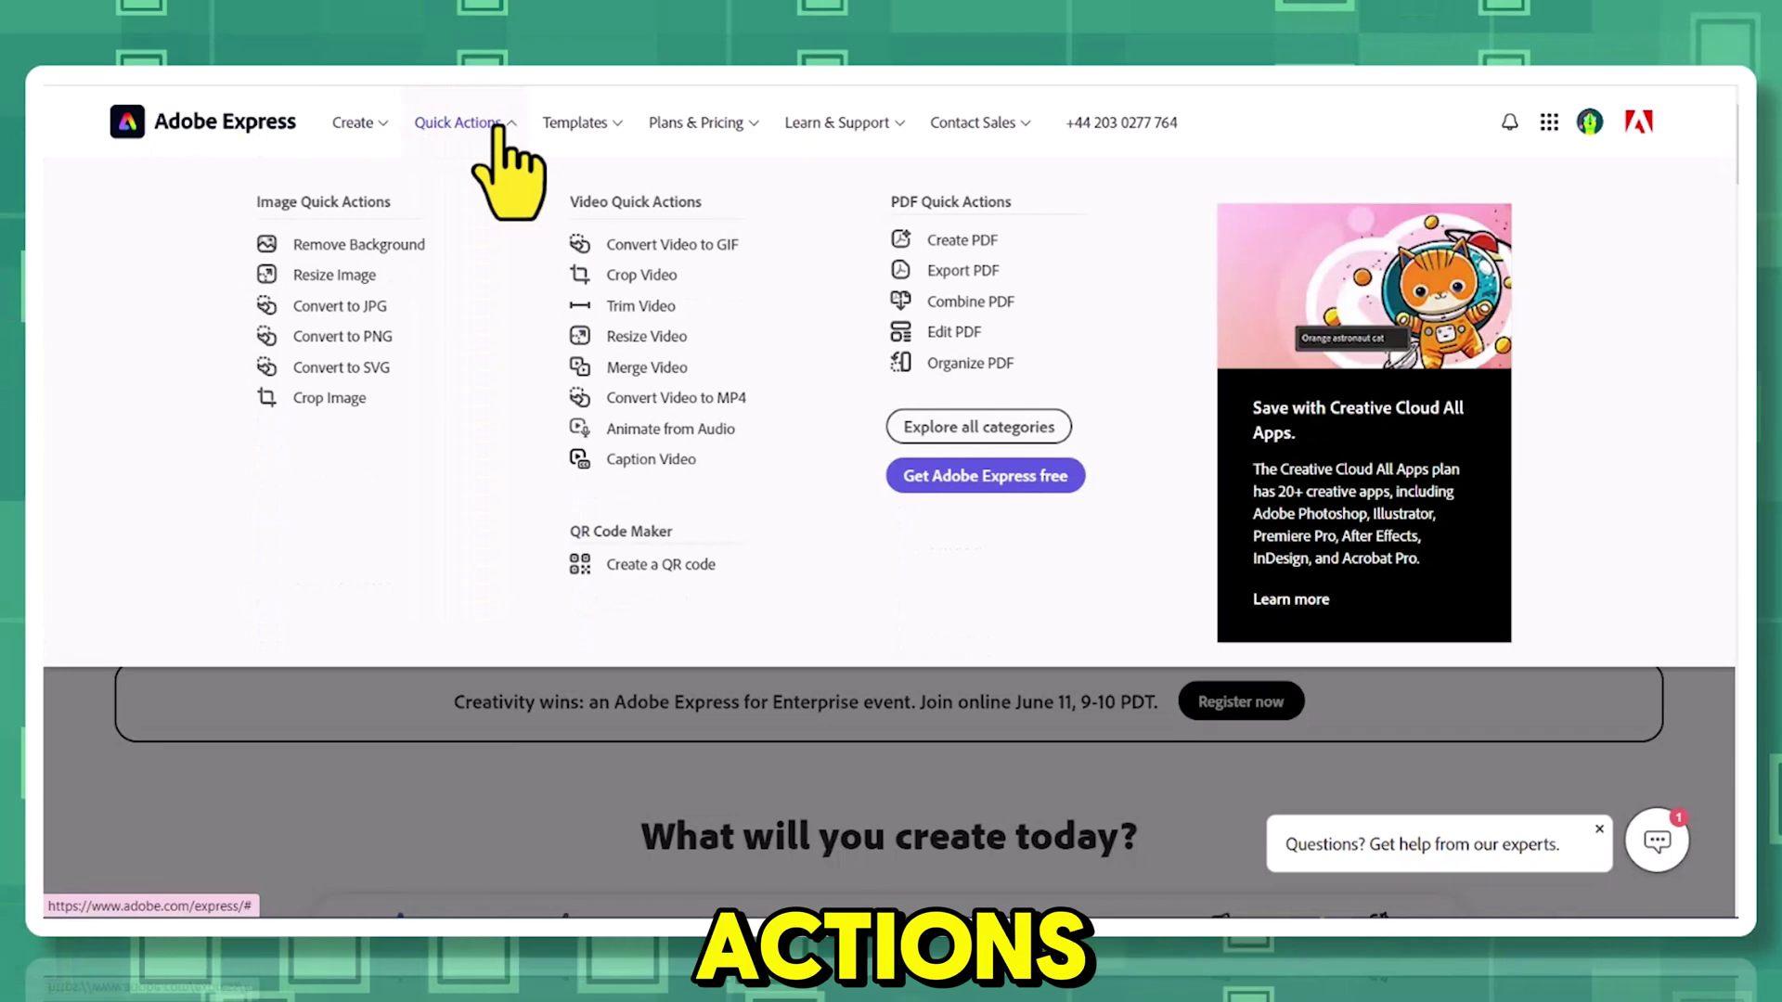
left_click(641, 436)
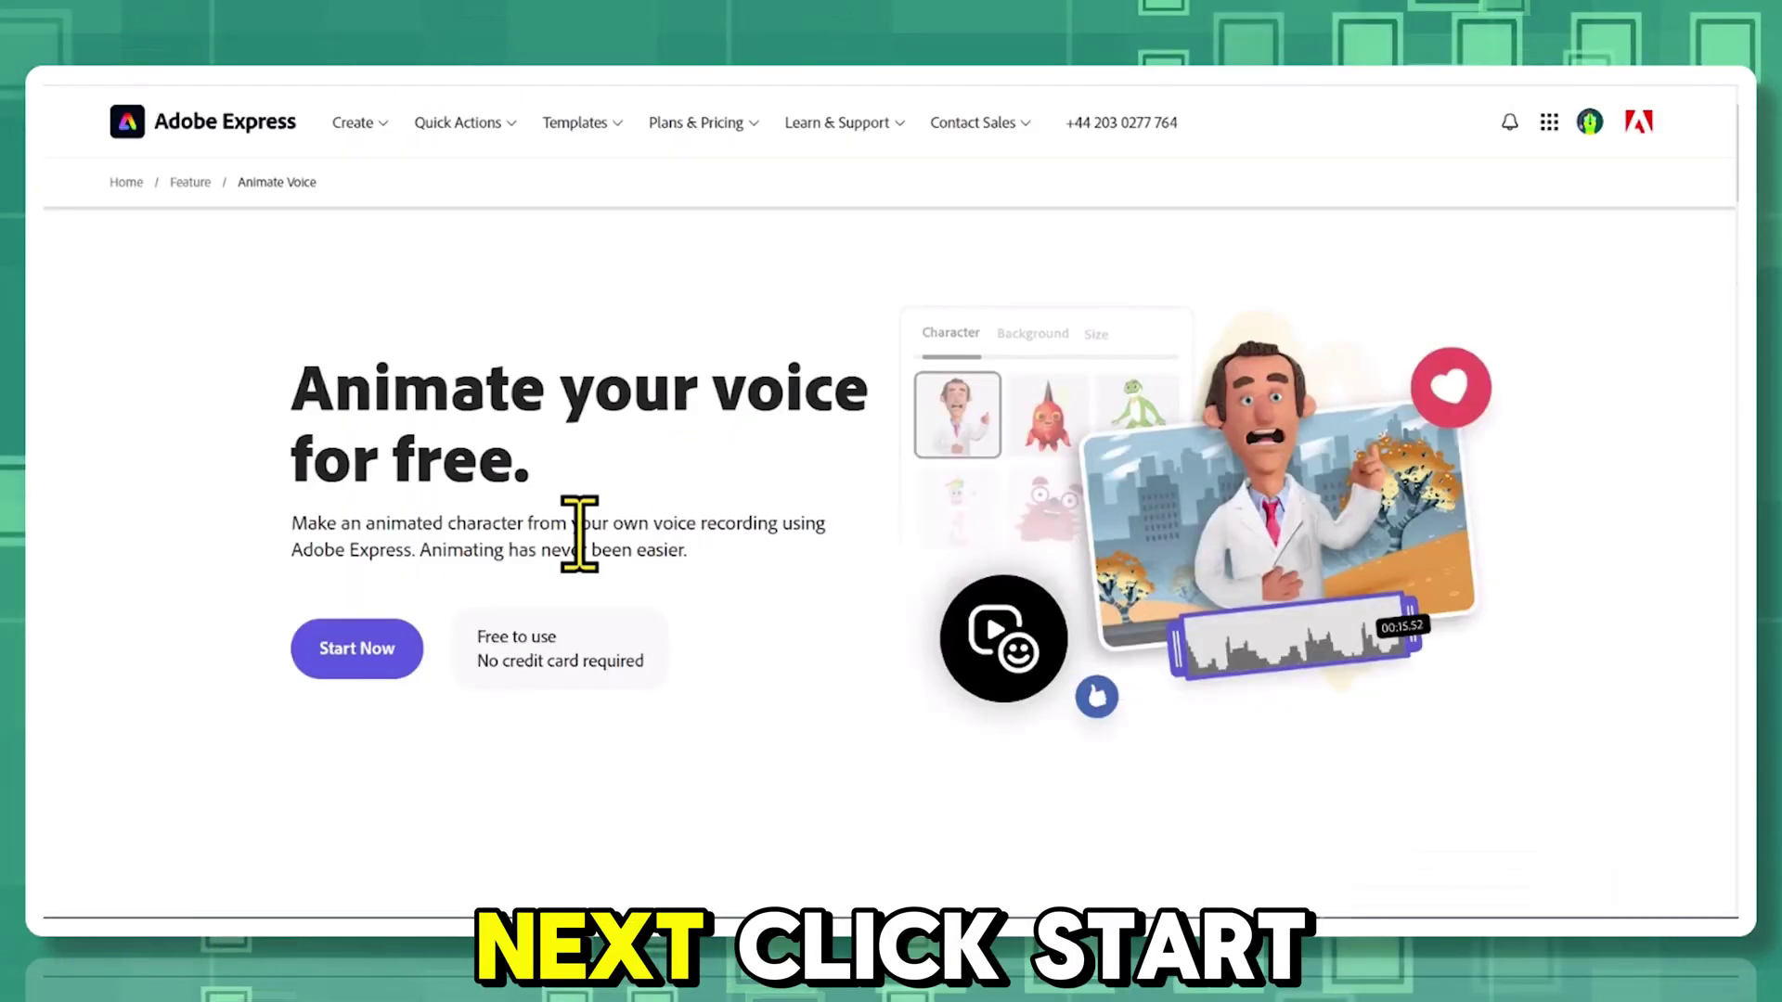
left_click(355, 659)
scroll(1719, 462, "down", 5)
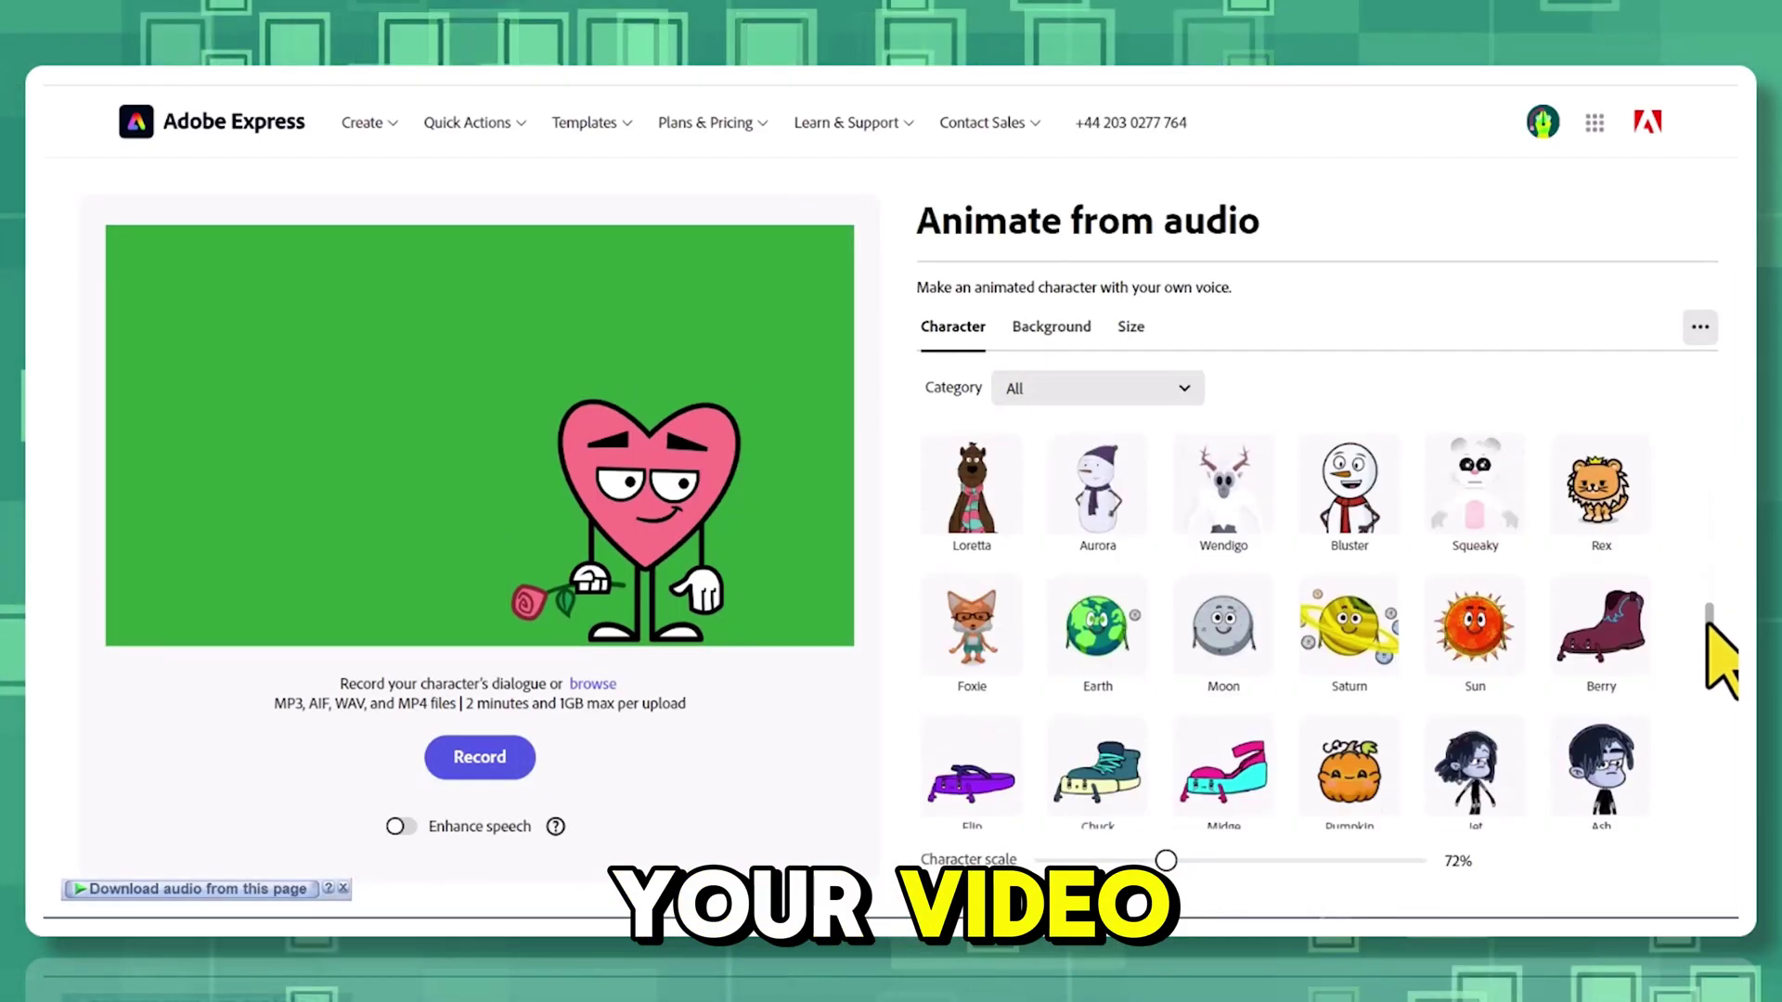
Browse the character library and move the Corazon heart character slightly up and to the left on the green canvas
left_click_drag(1717, 617, 1727, 441)
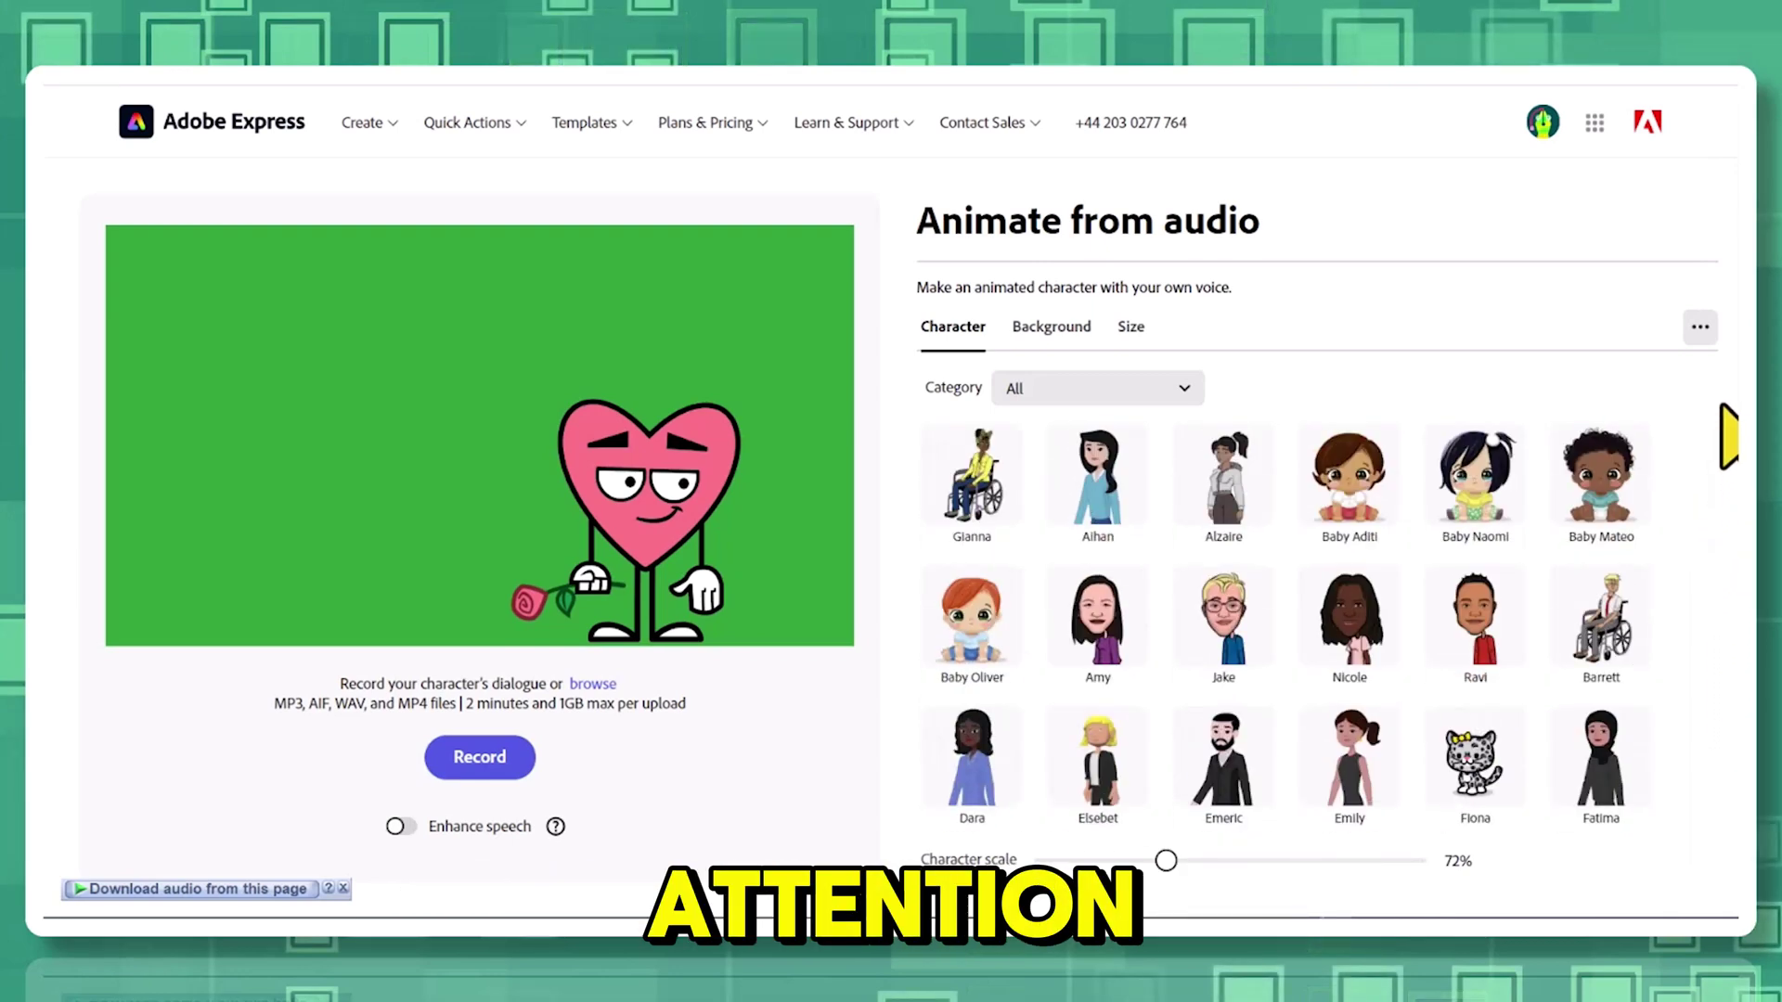
scroll(1206, 640, "down", 10)
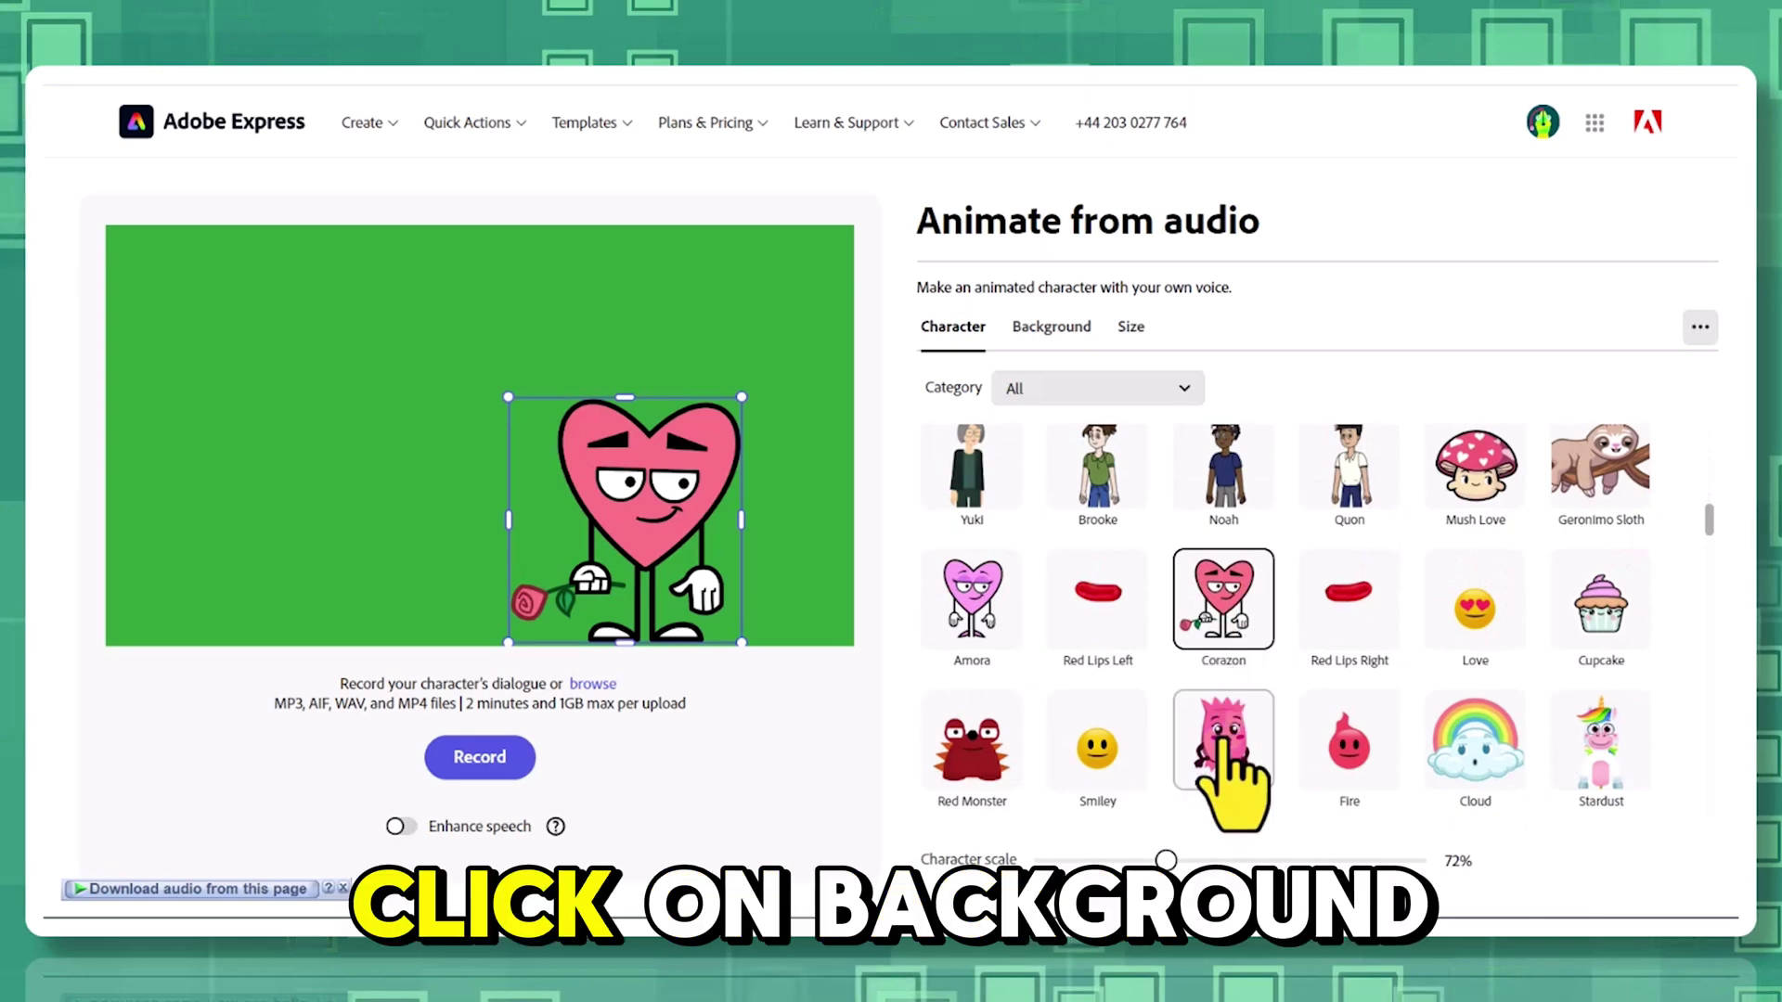
left_click_drag(656, 557, 620, 525)
Review the available backgrounds and the YouTube video size presets for the character animation
left_click(1050, 327)
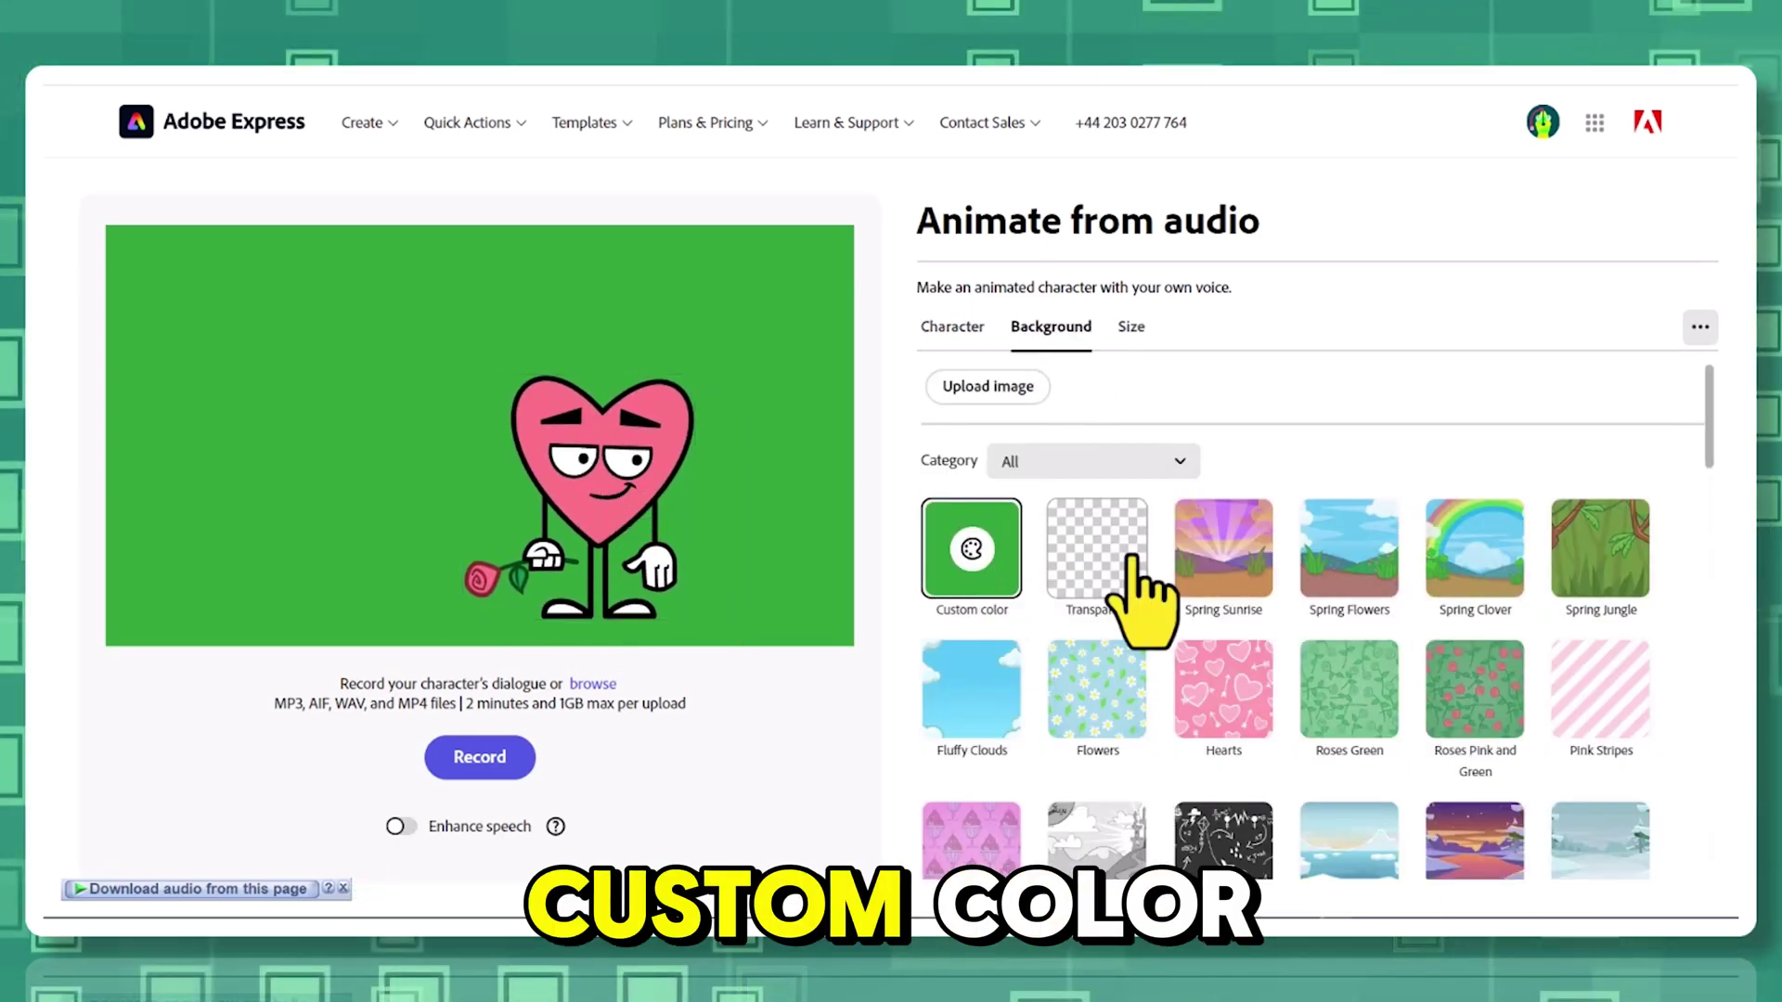
scroll(1710, 625, "down", 5)
scroll(1711, 624, "up", 5)
left_click(1131, 326)
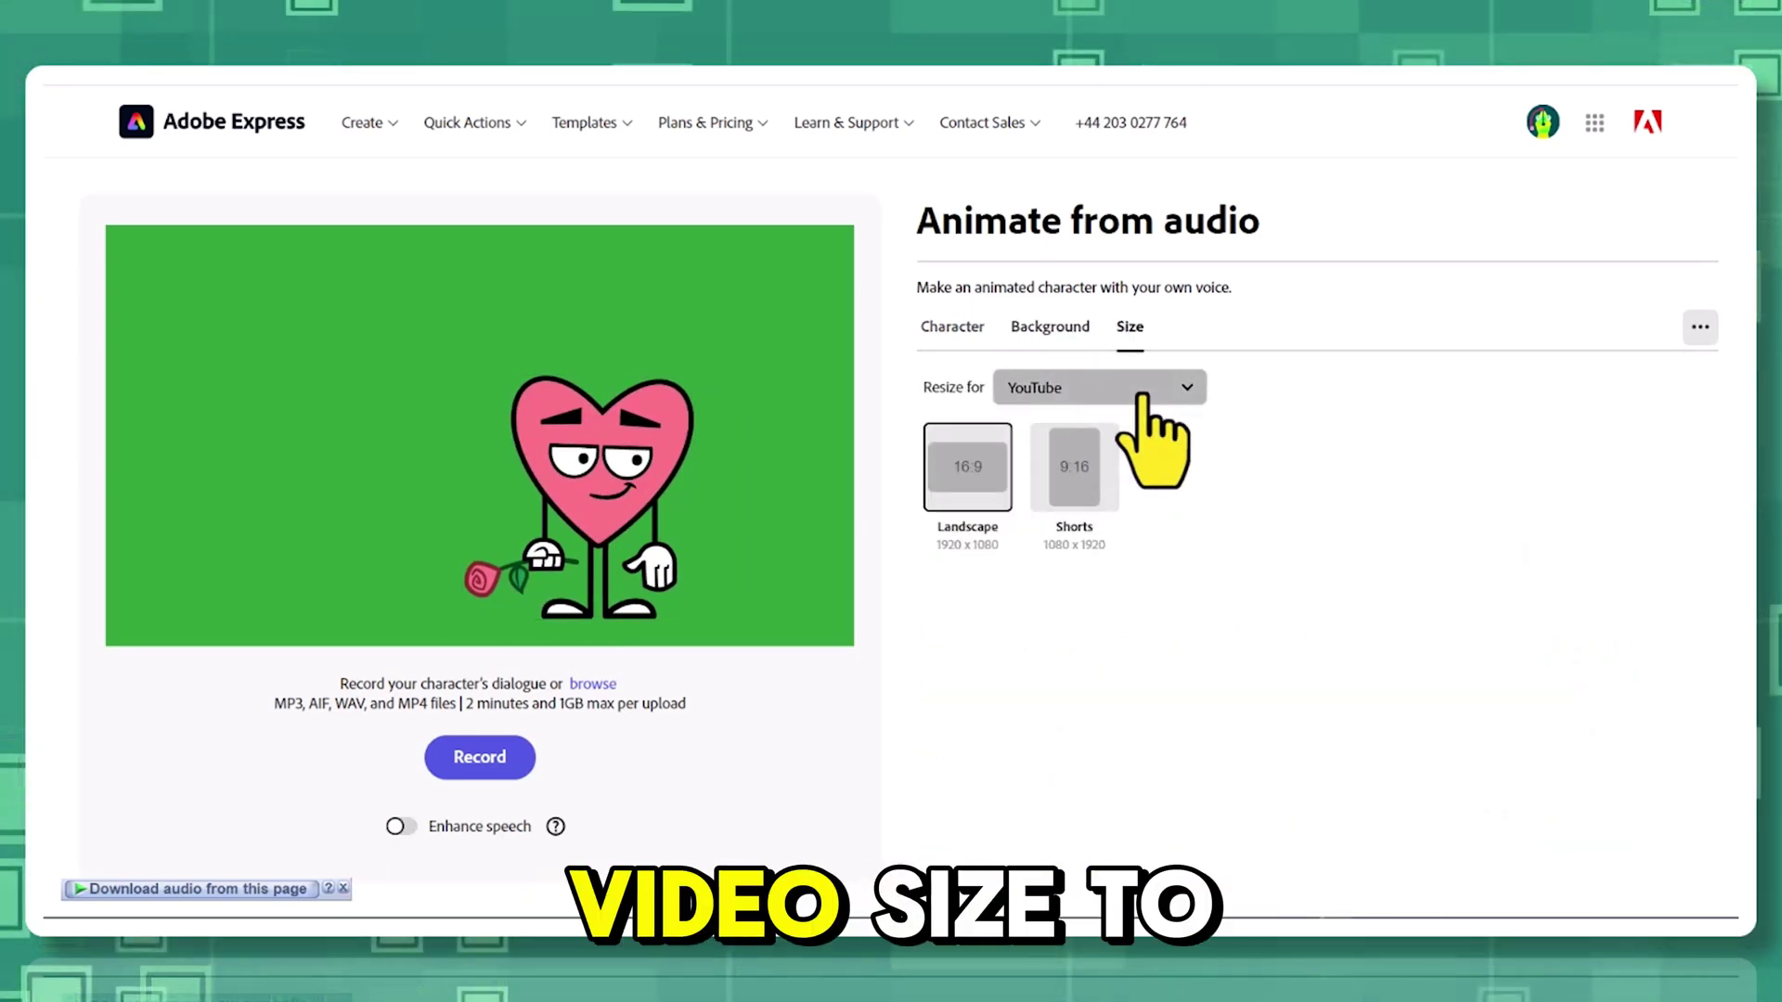
left_click(1142, 397)
left_click(1075, 540)
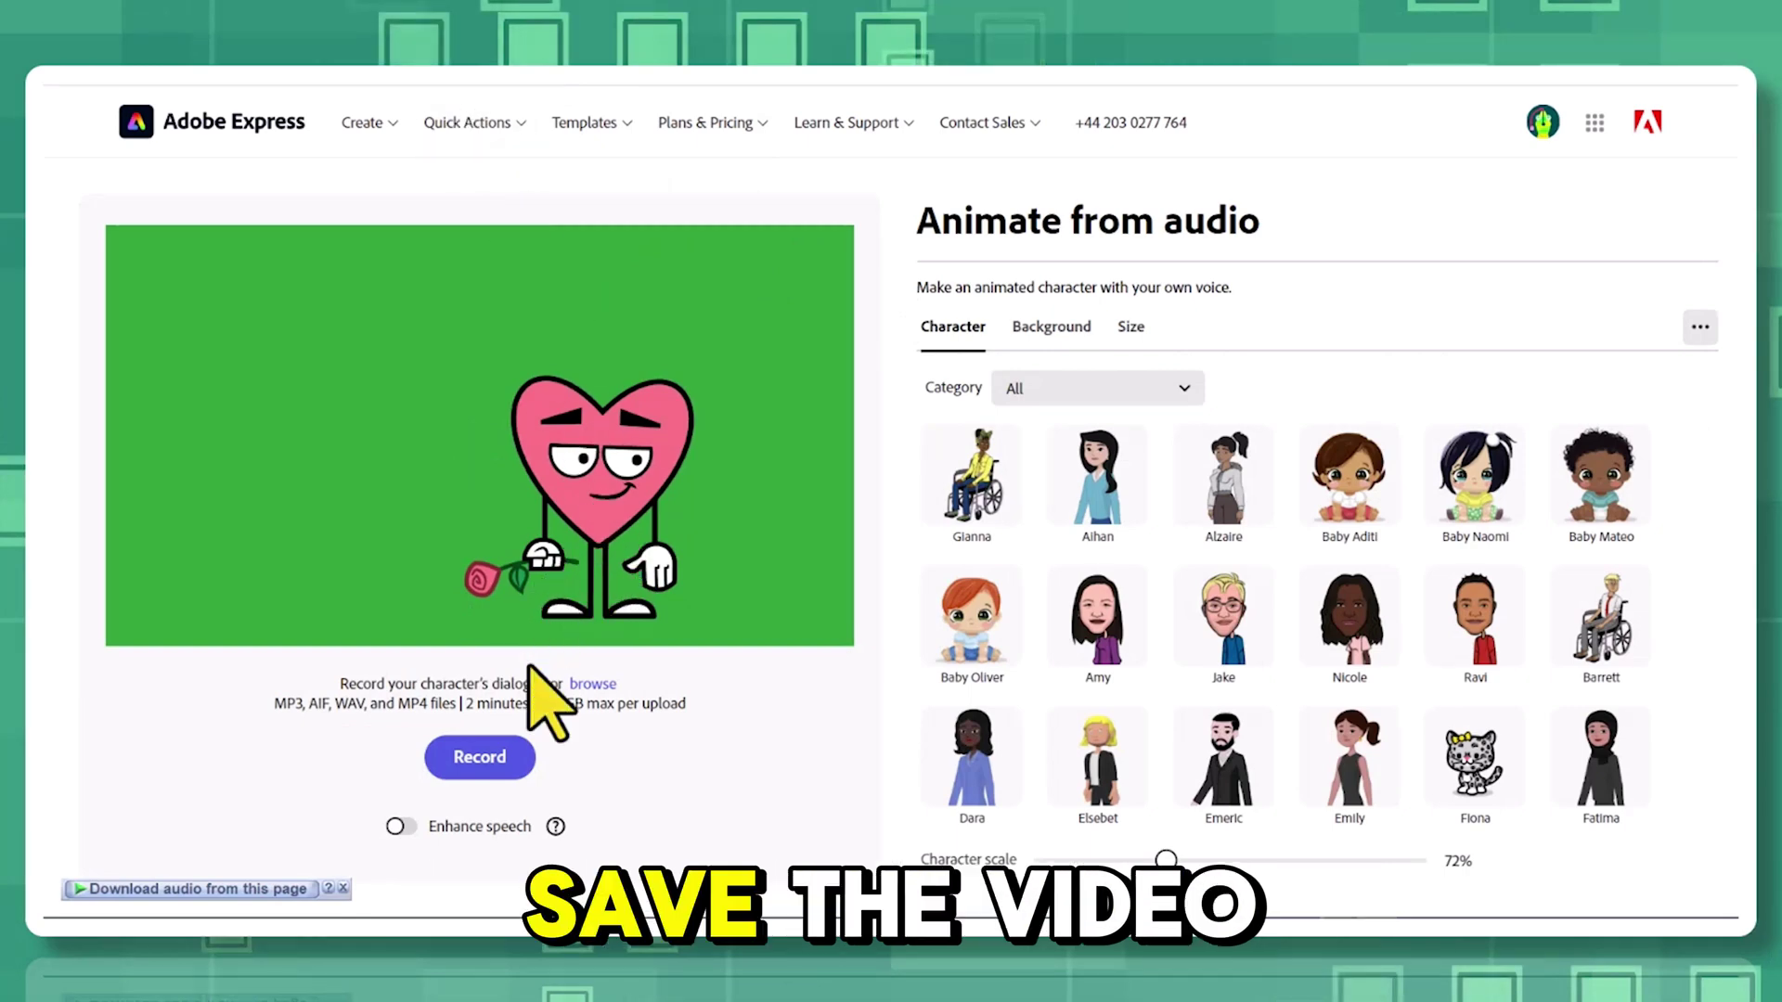
Load a dialogue audio file from the Downloads folder to animate the heart character
left_click(590, 686)
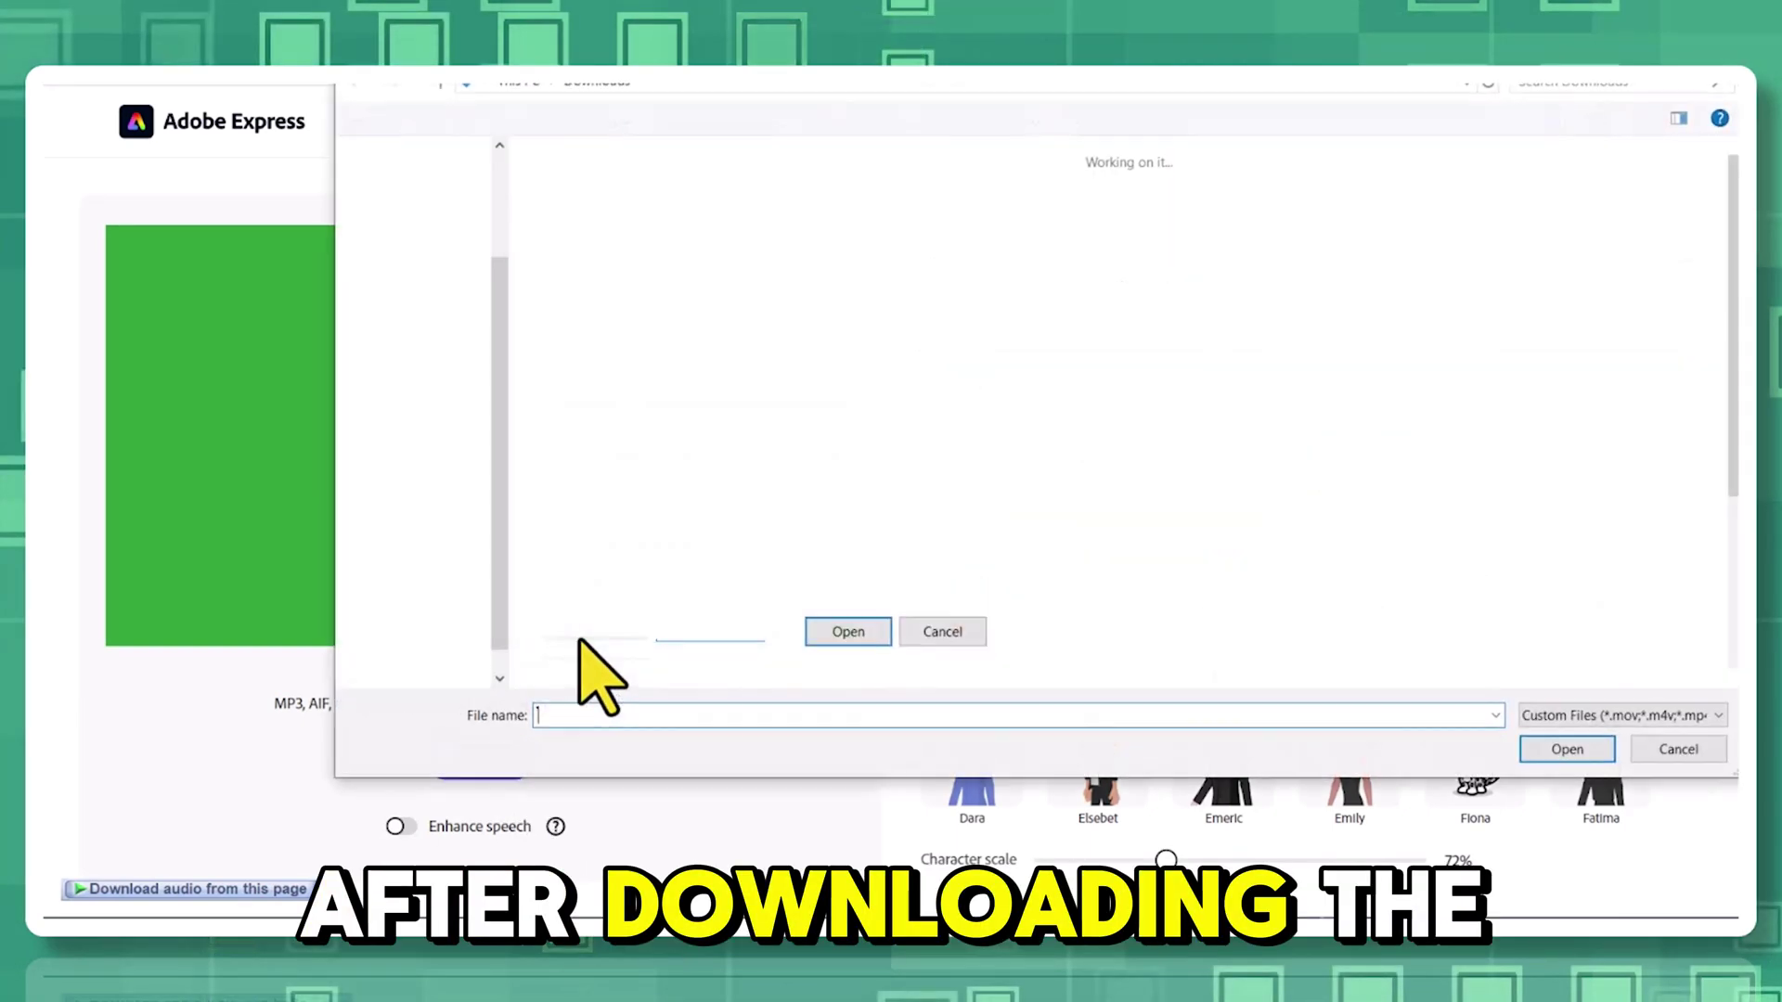
double_click(701, 262)
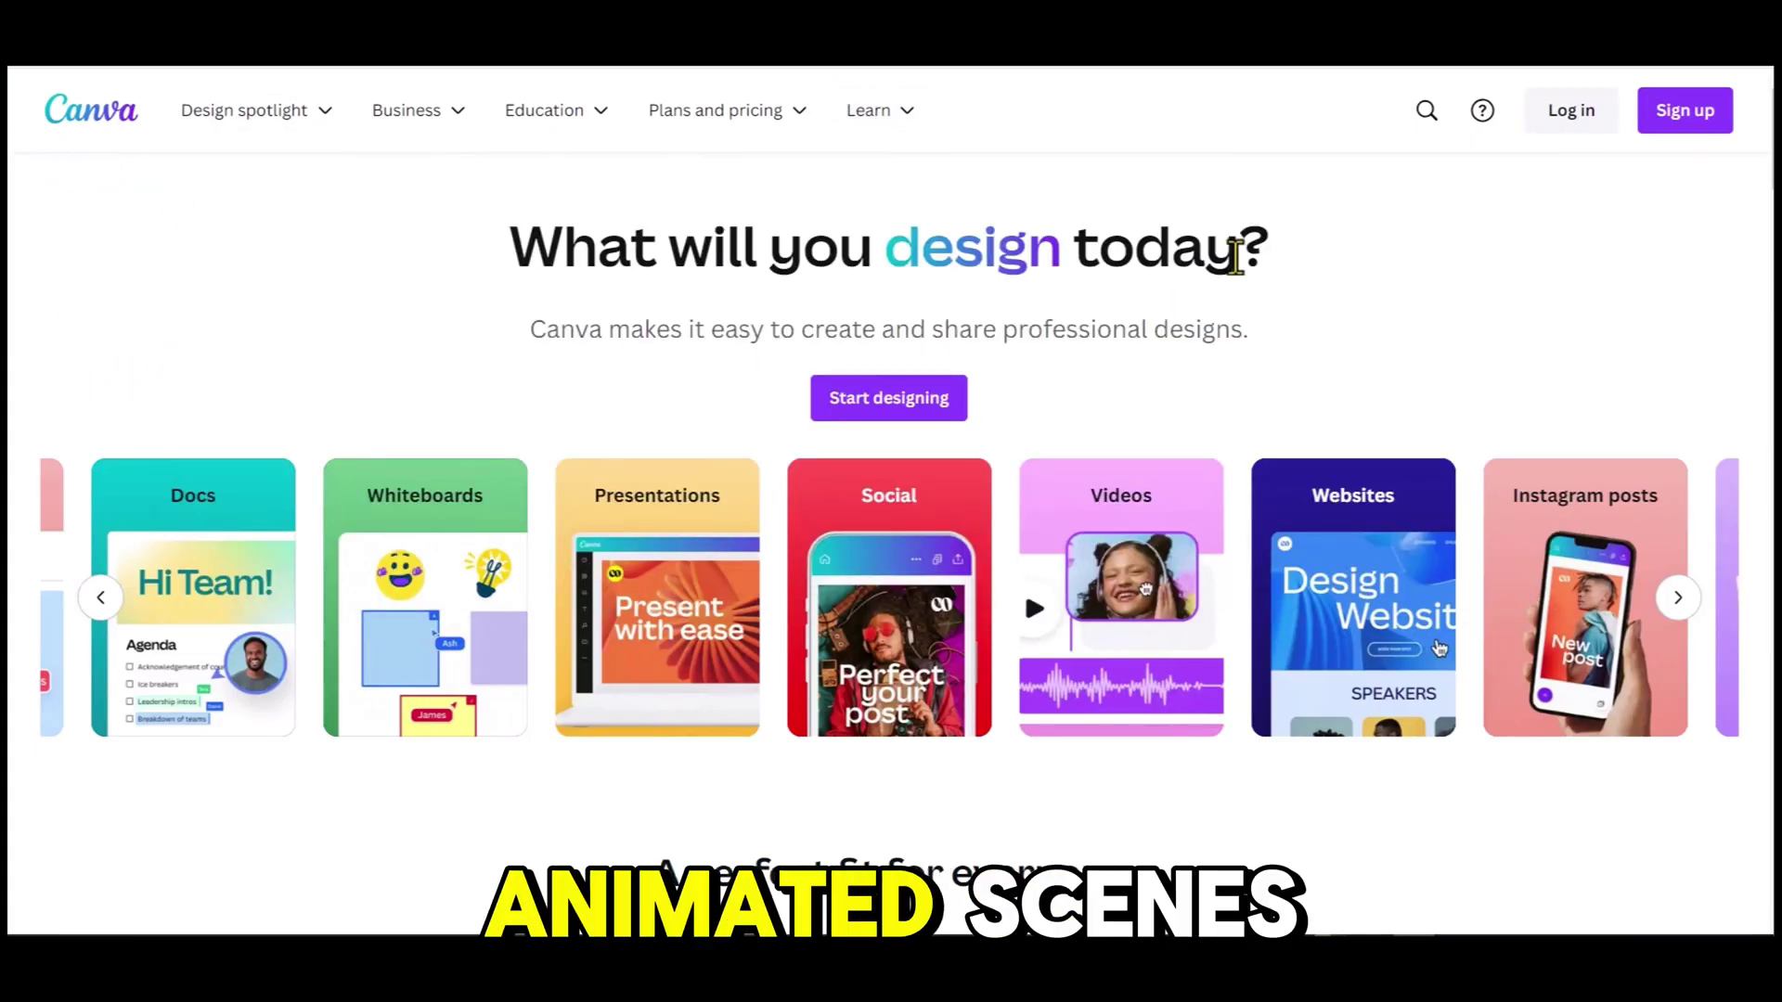
Switch to Canva, sign up for an account and start a blank video design
left_click(1684, 110)
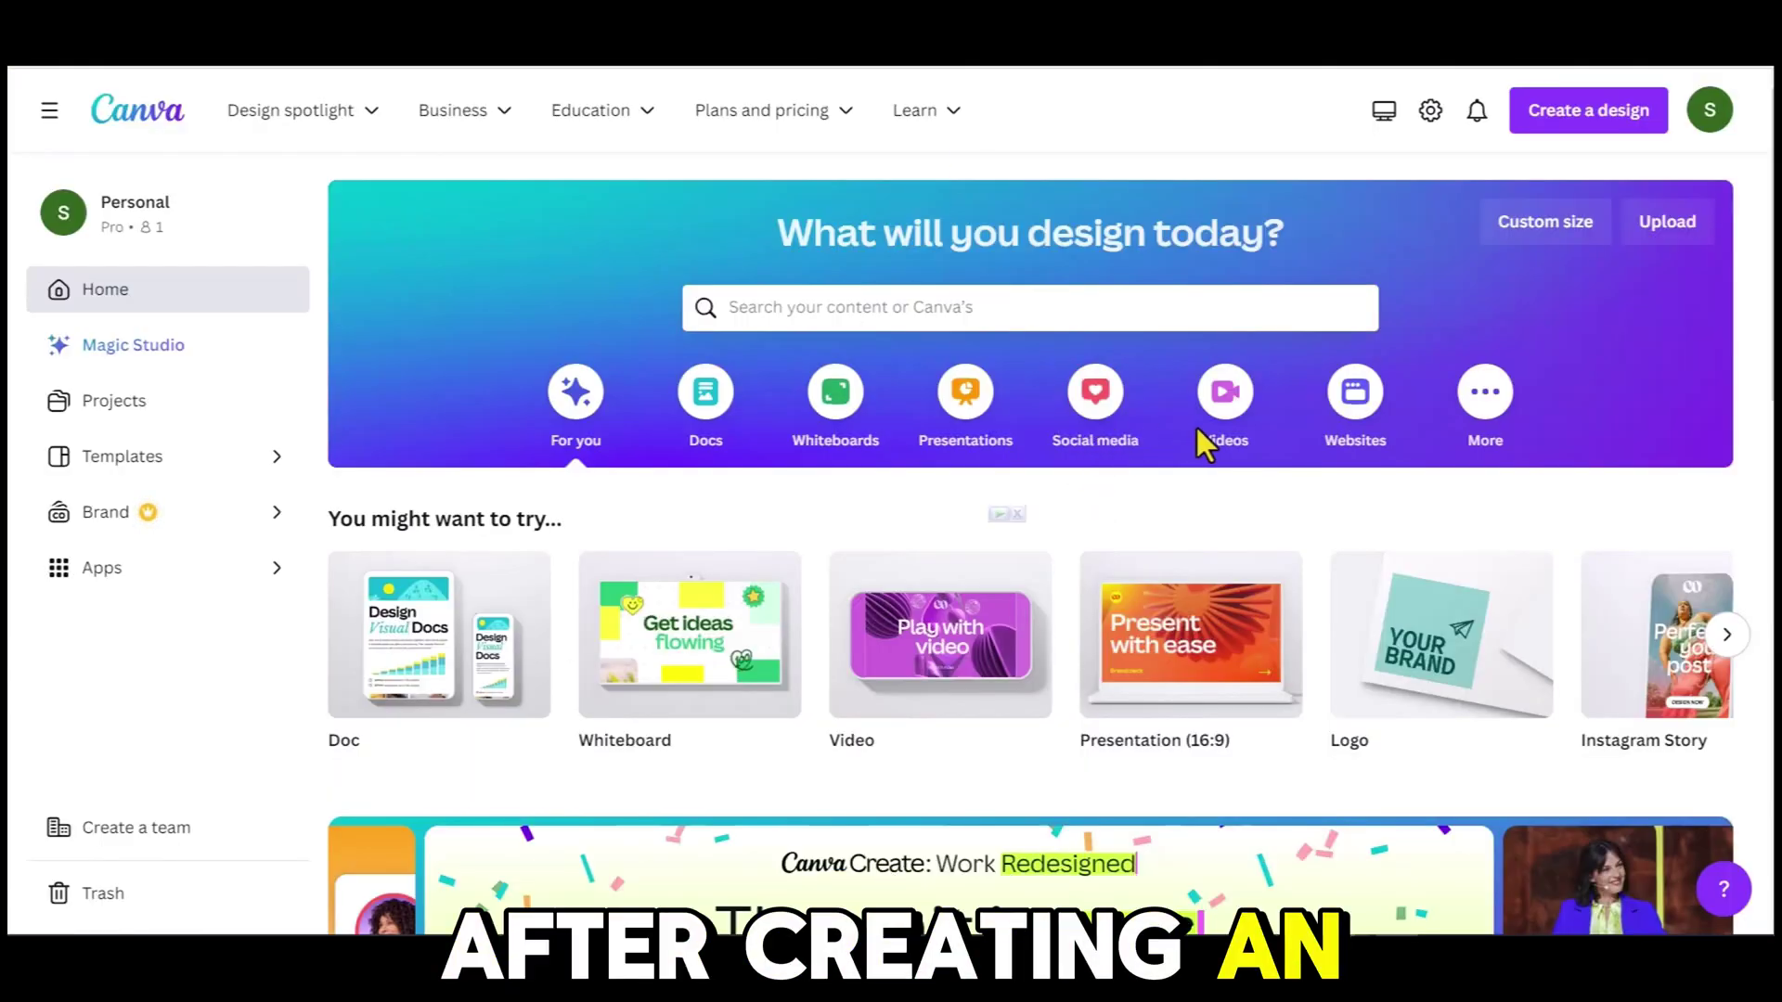
left_click(1227, 408)
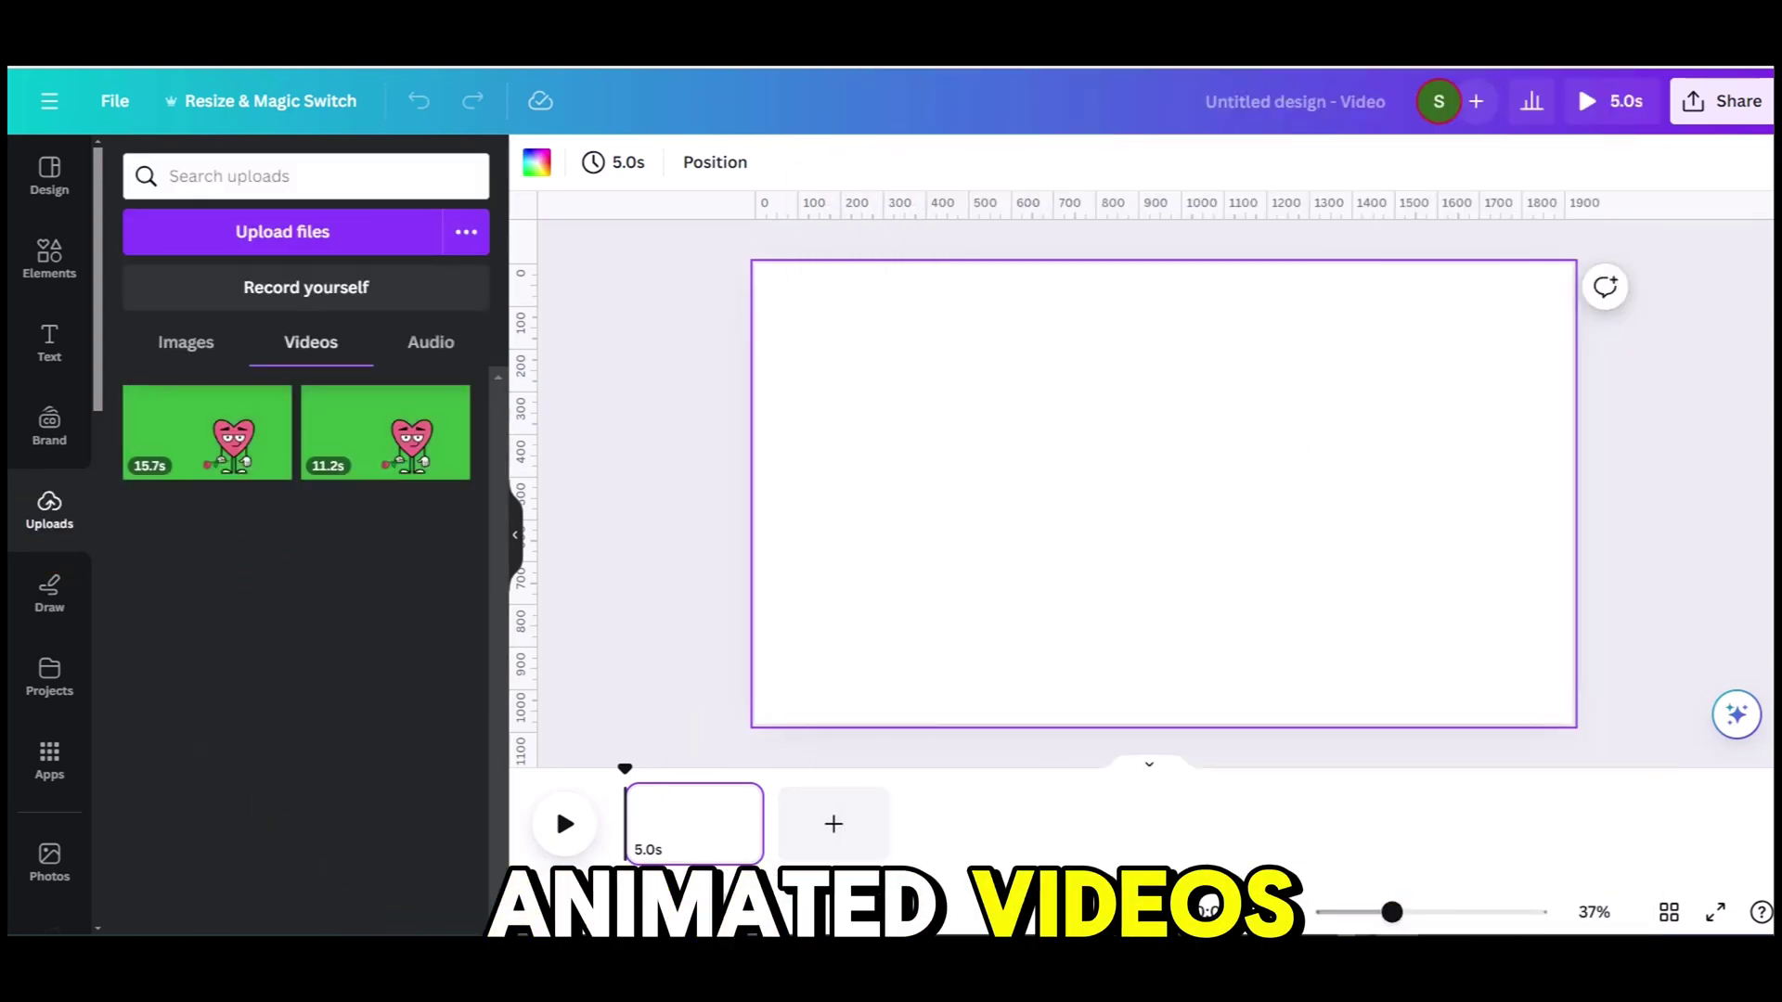
Search the graphics elements for "forest background", add a forest clearing scene and fit it to the whole page
left_click(49, 260)
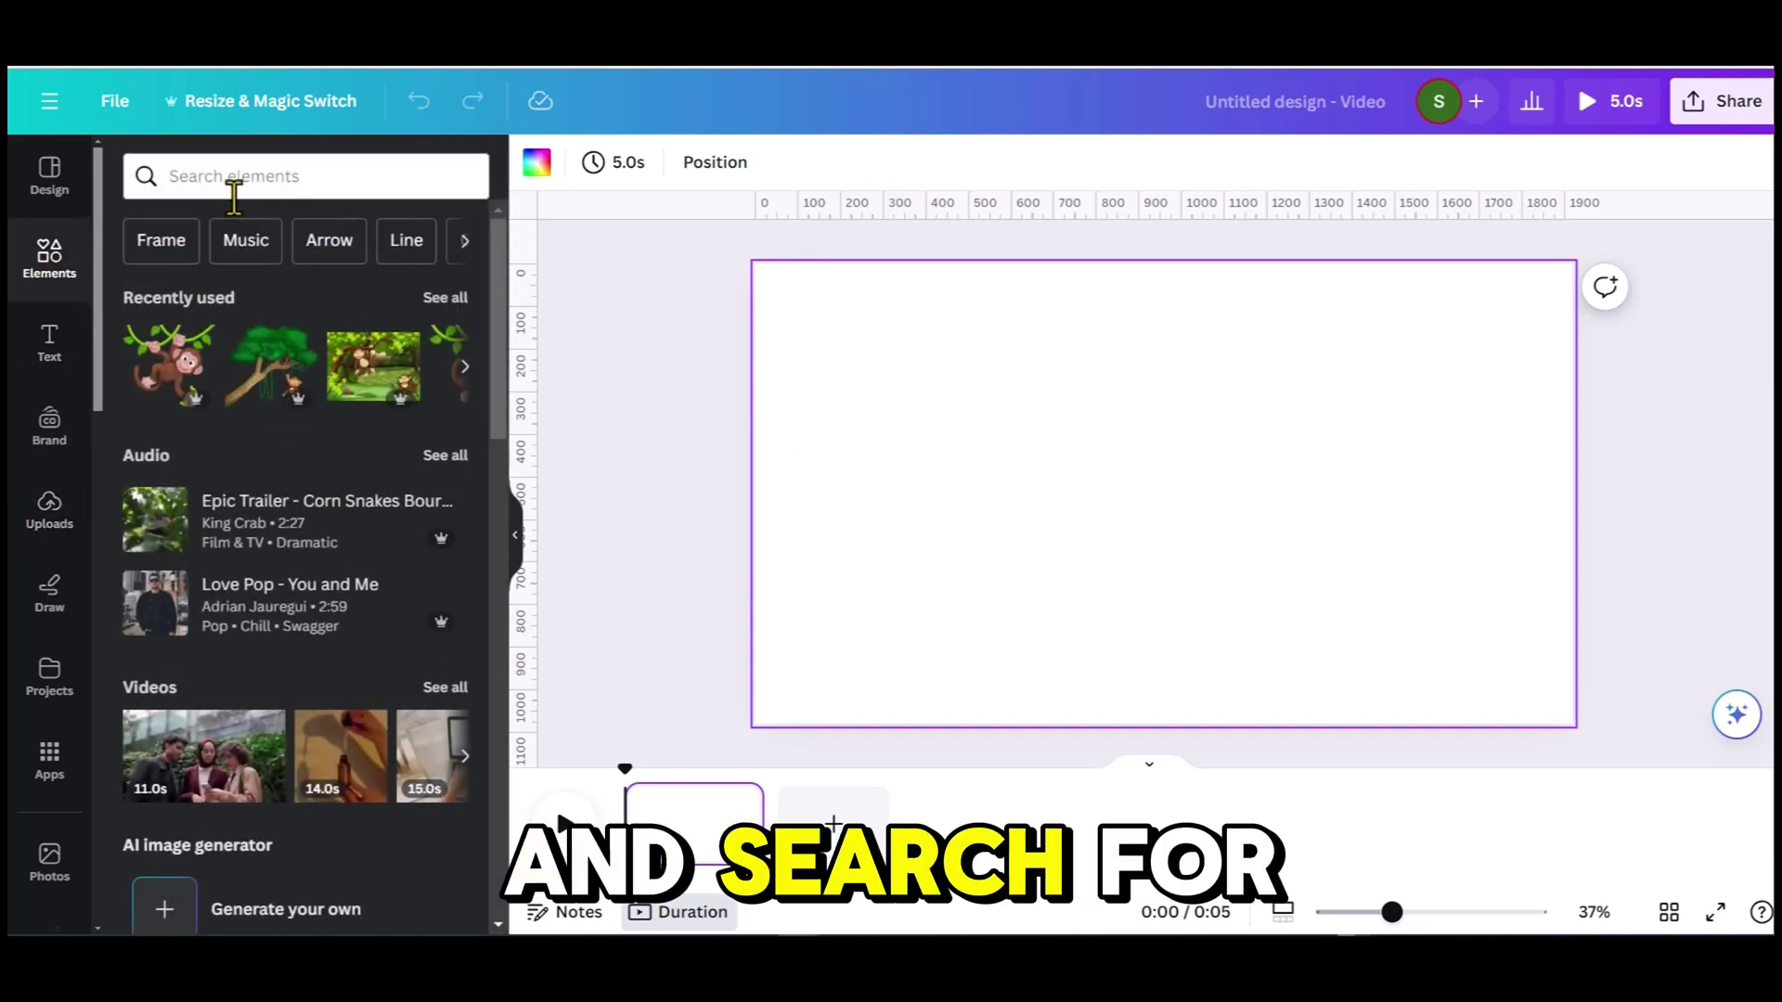
left_click(232, 176)
type("Forest Background")
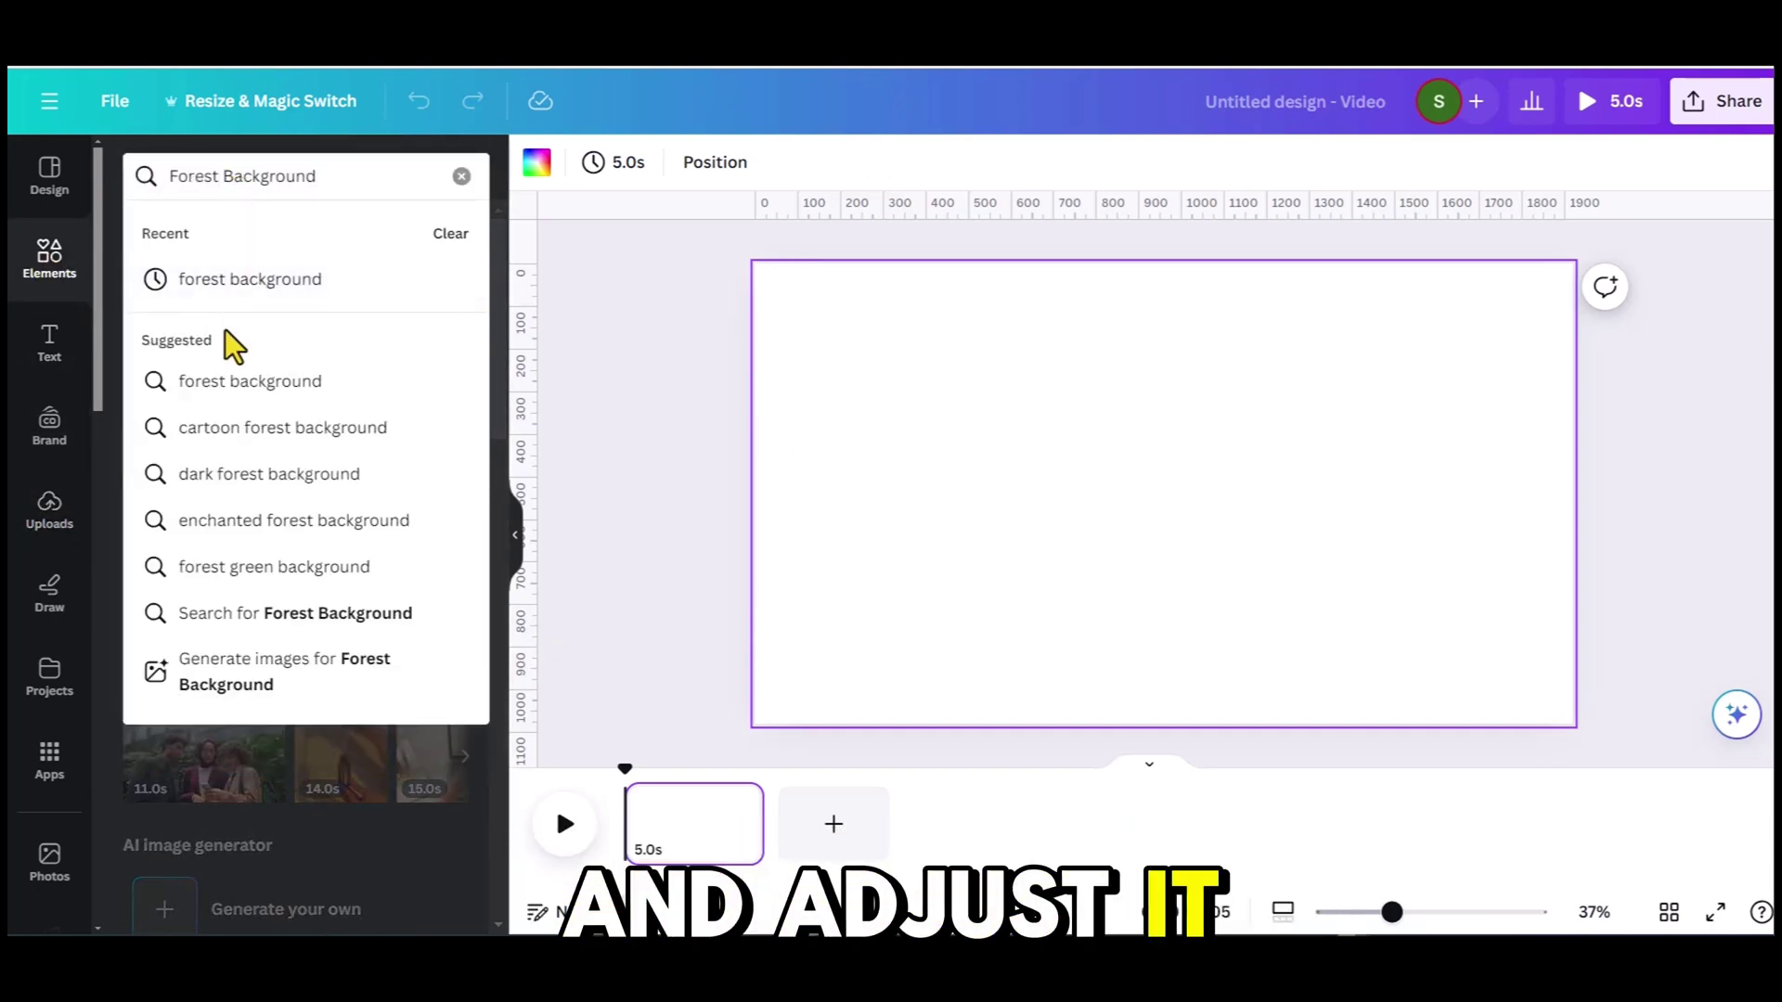
left_click(260, 382)
left_click(206, 231)
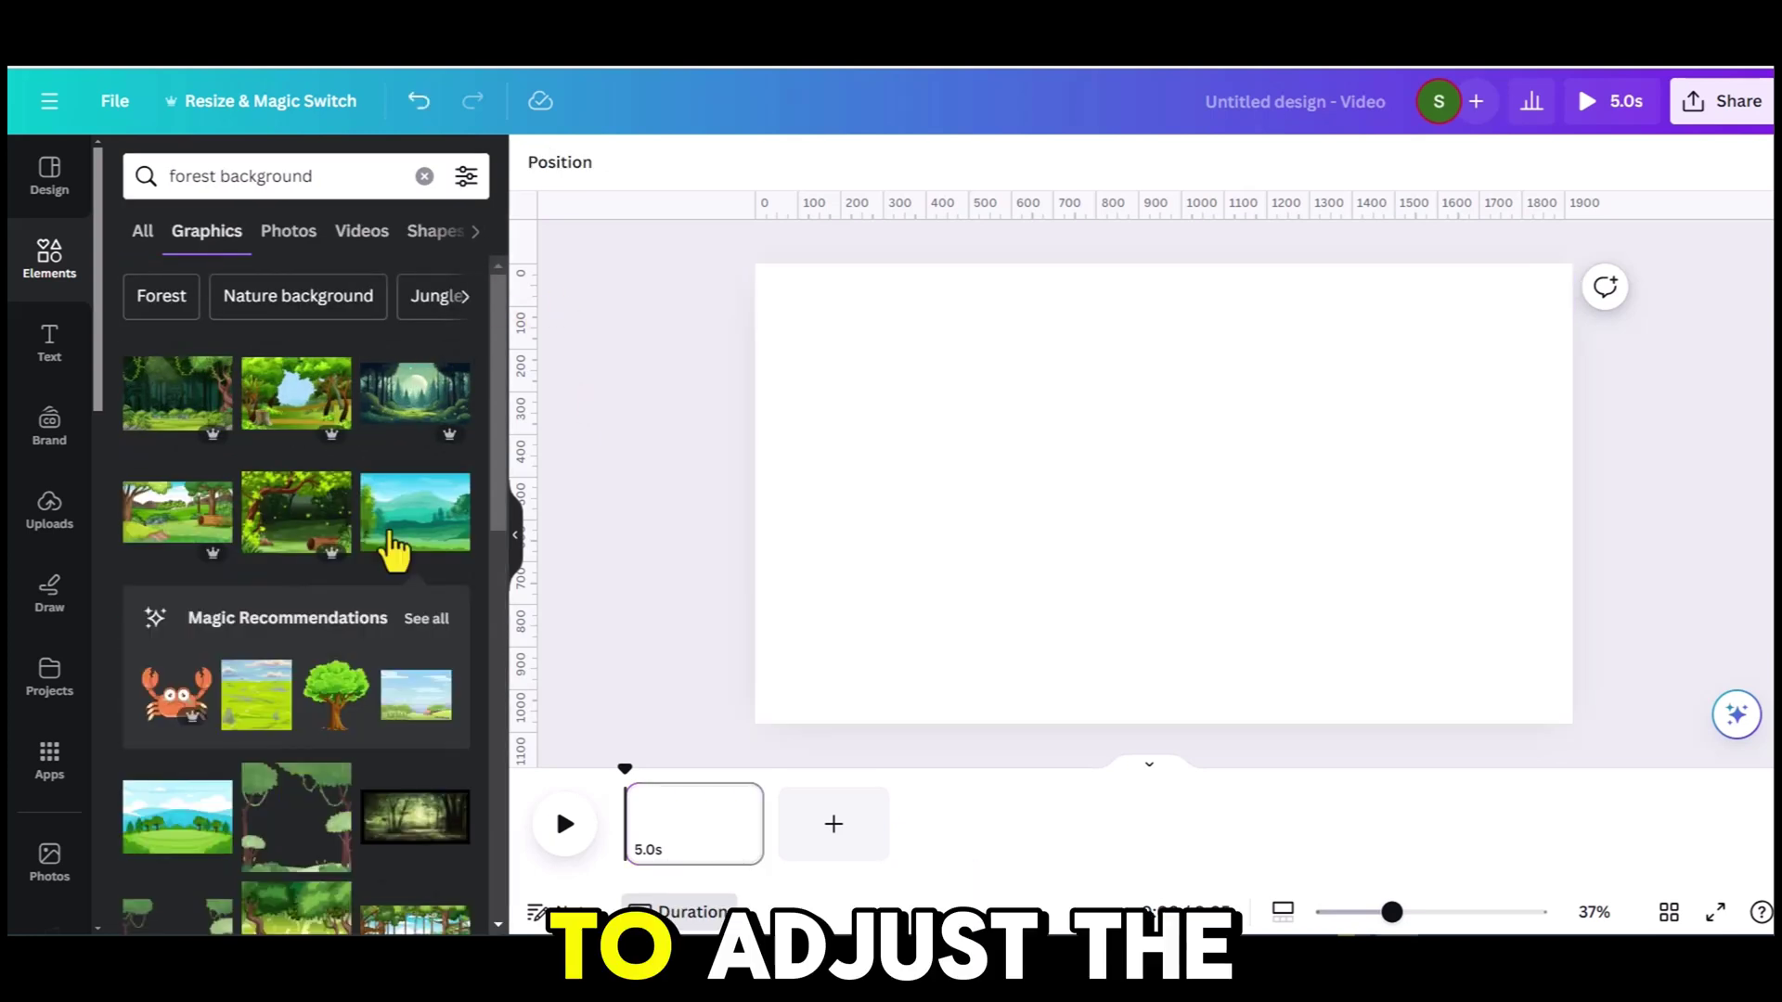
left_click(390, 545)
left_click_drag(1573, 724, 1431, 641)
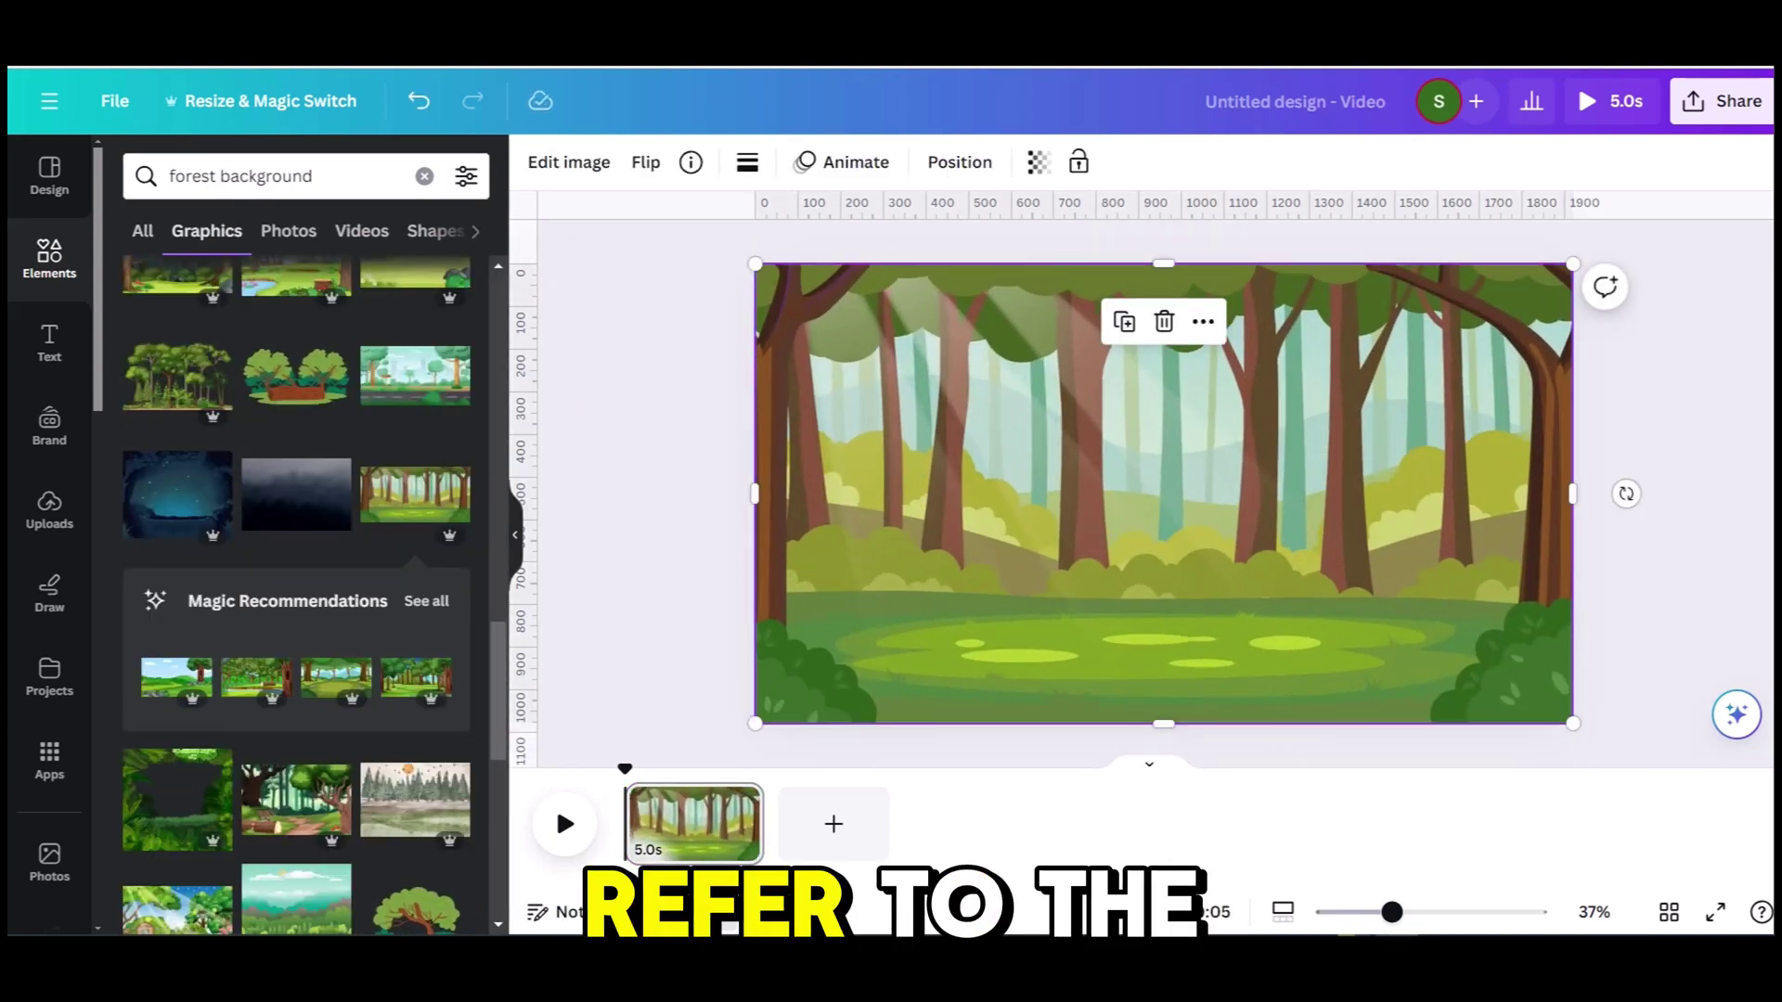
Check the uploaded heart clips and extend the forest page's duration to 15.9 seconds
left_click(42, 526)
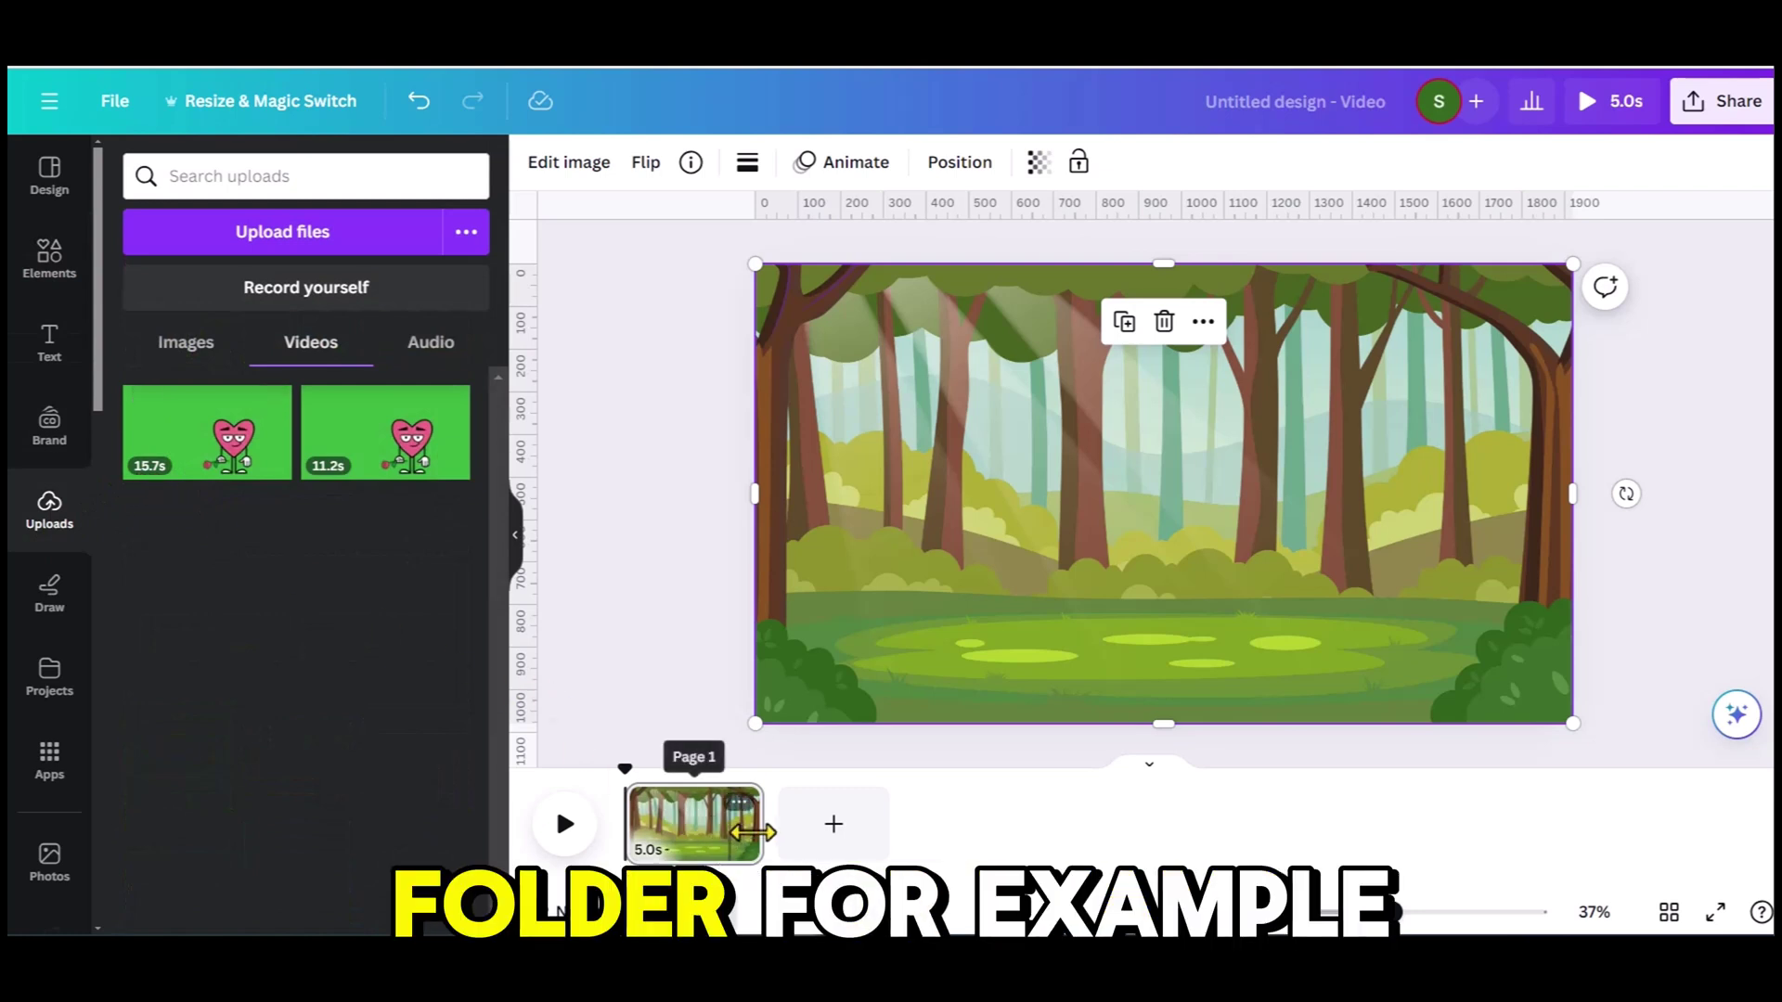
left_click_drag(755, 829, 870, 832)
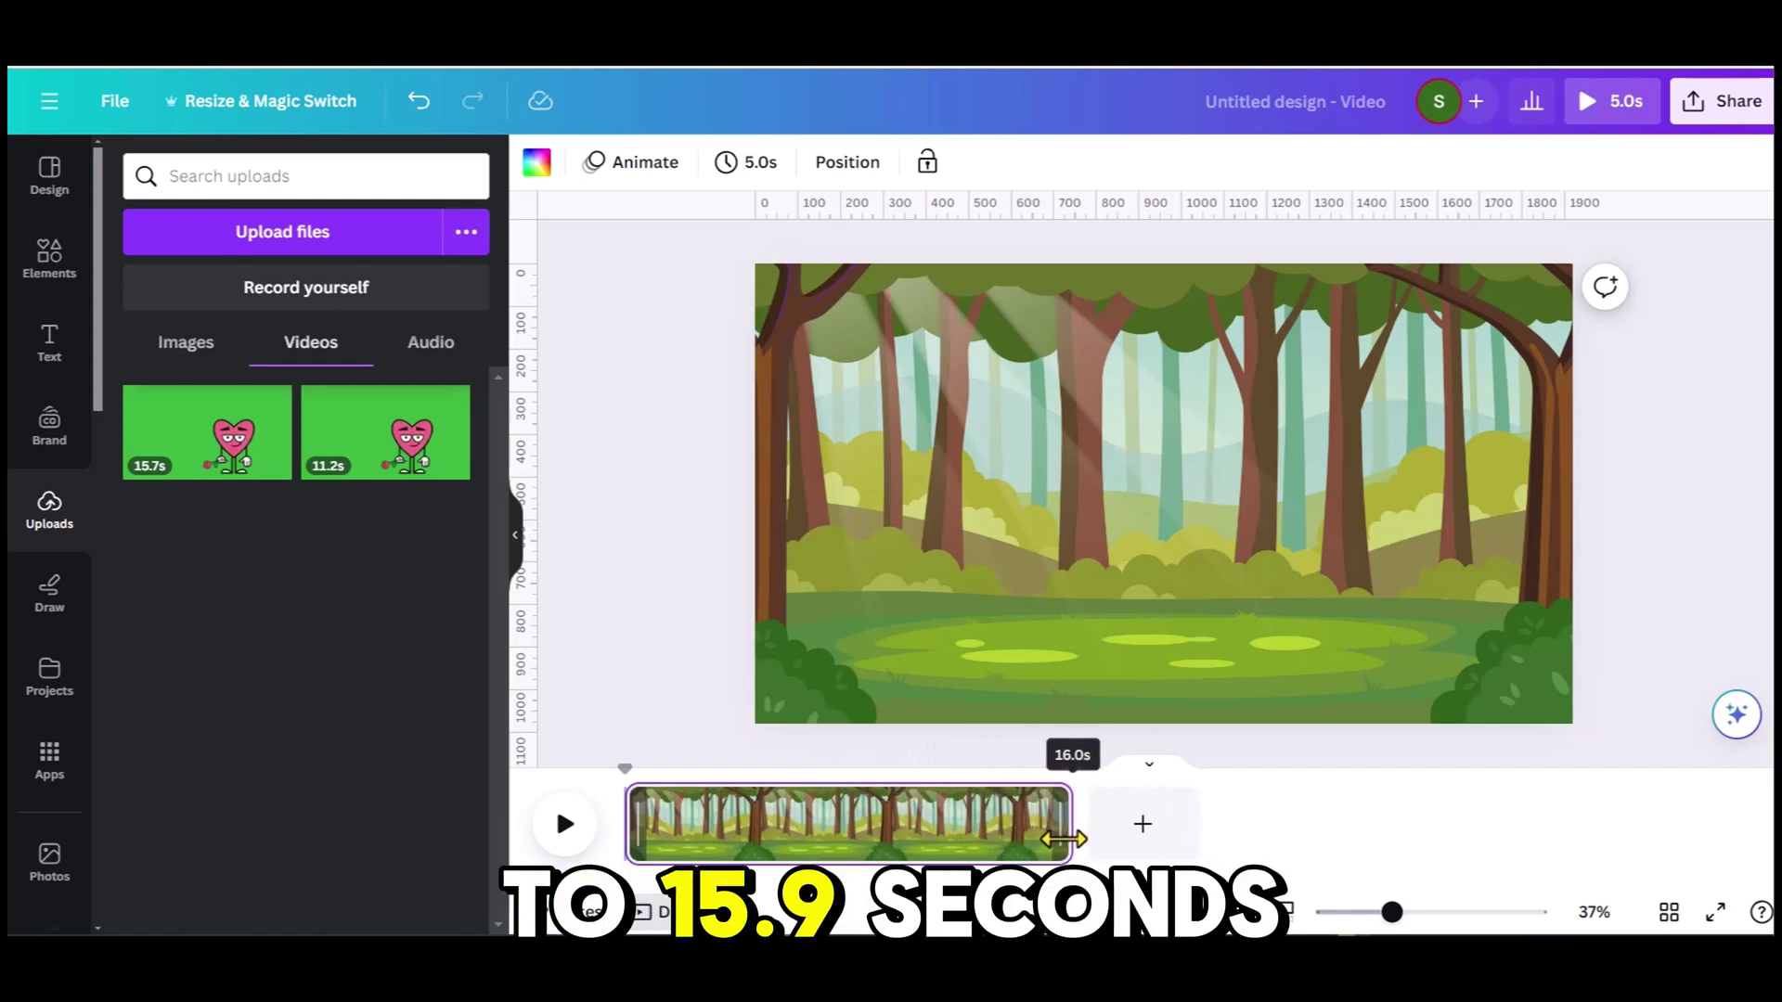
left_click_drag(1060, 840, 1059, 840)
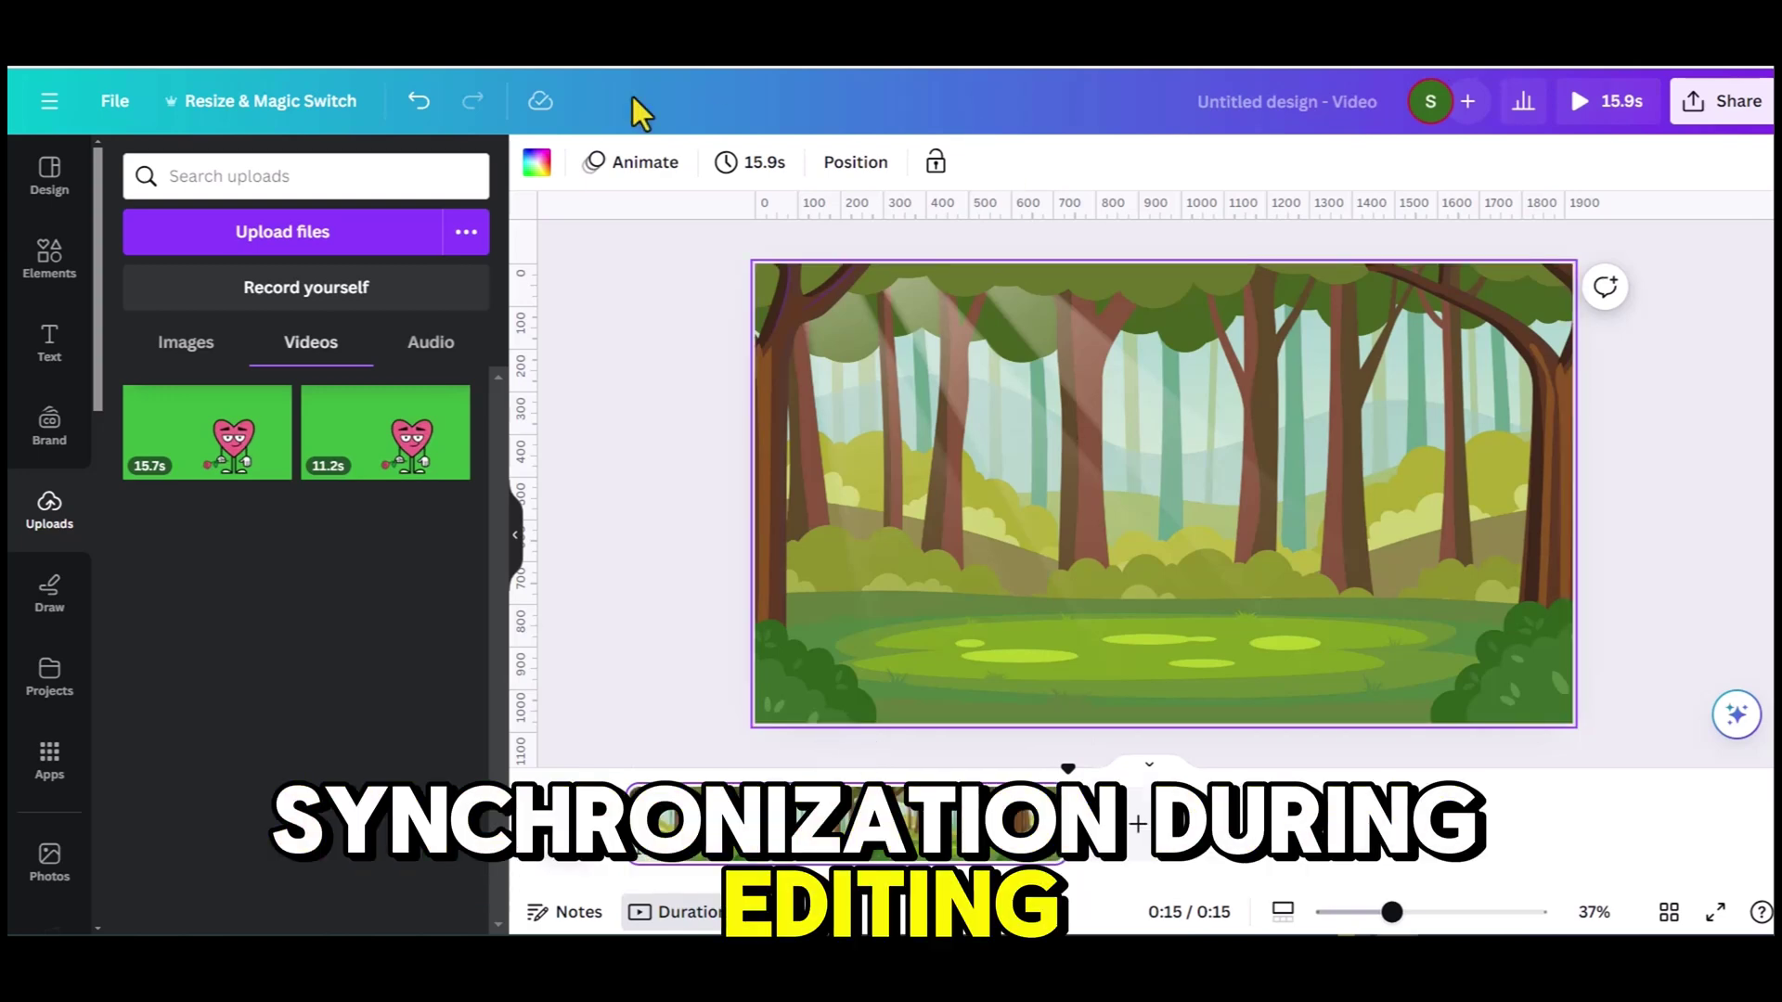
Search elements for "animated trees" and place three dark green trees at the forest's left, middle and right, enlarging the outer two
left_click(49, 260)
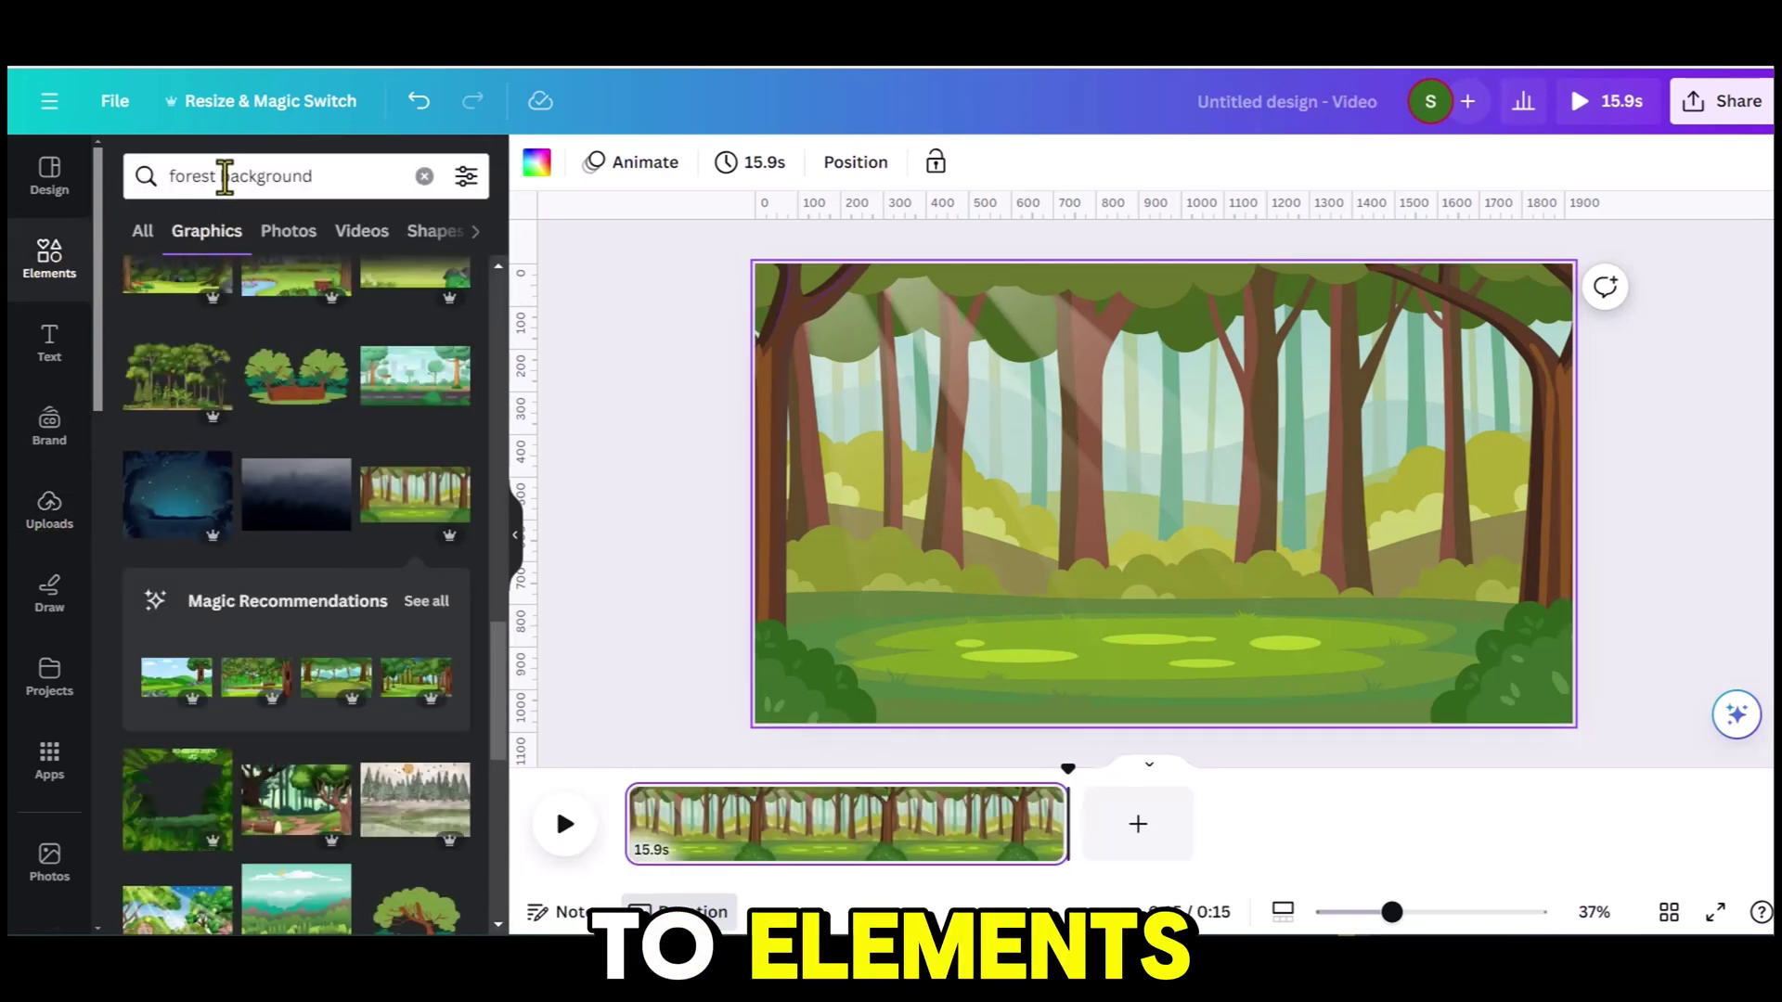
left_click(425, 177)
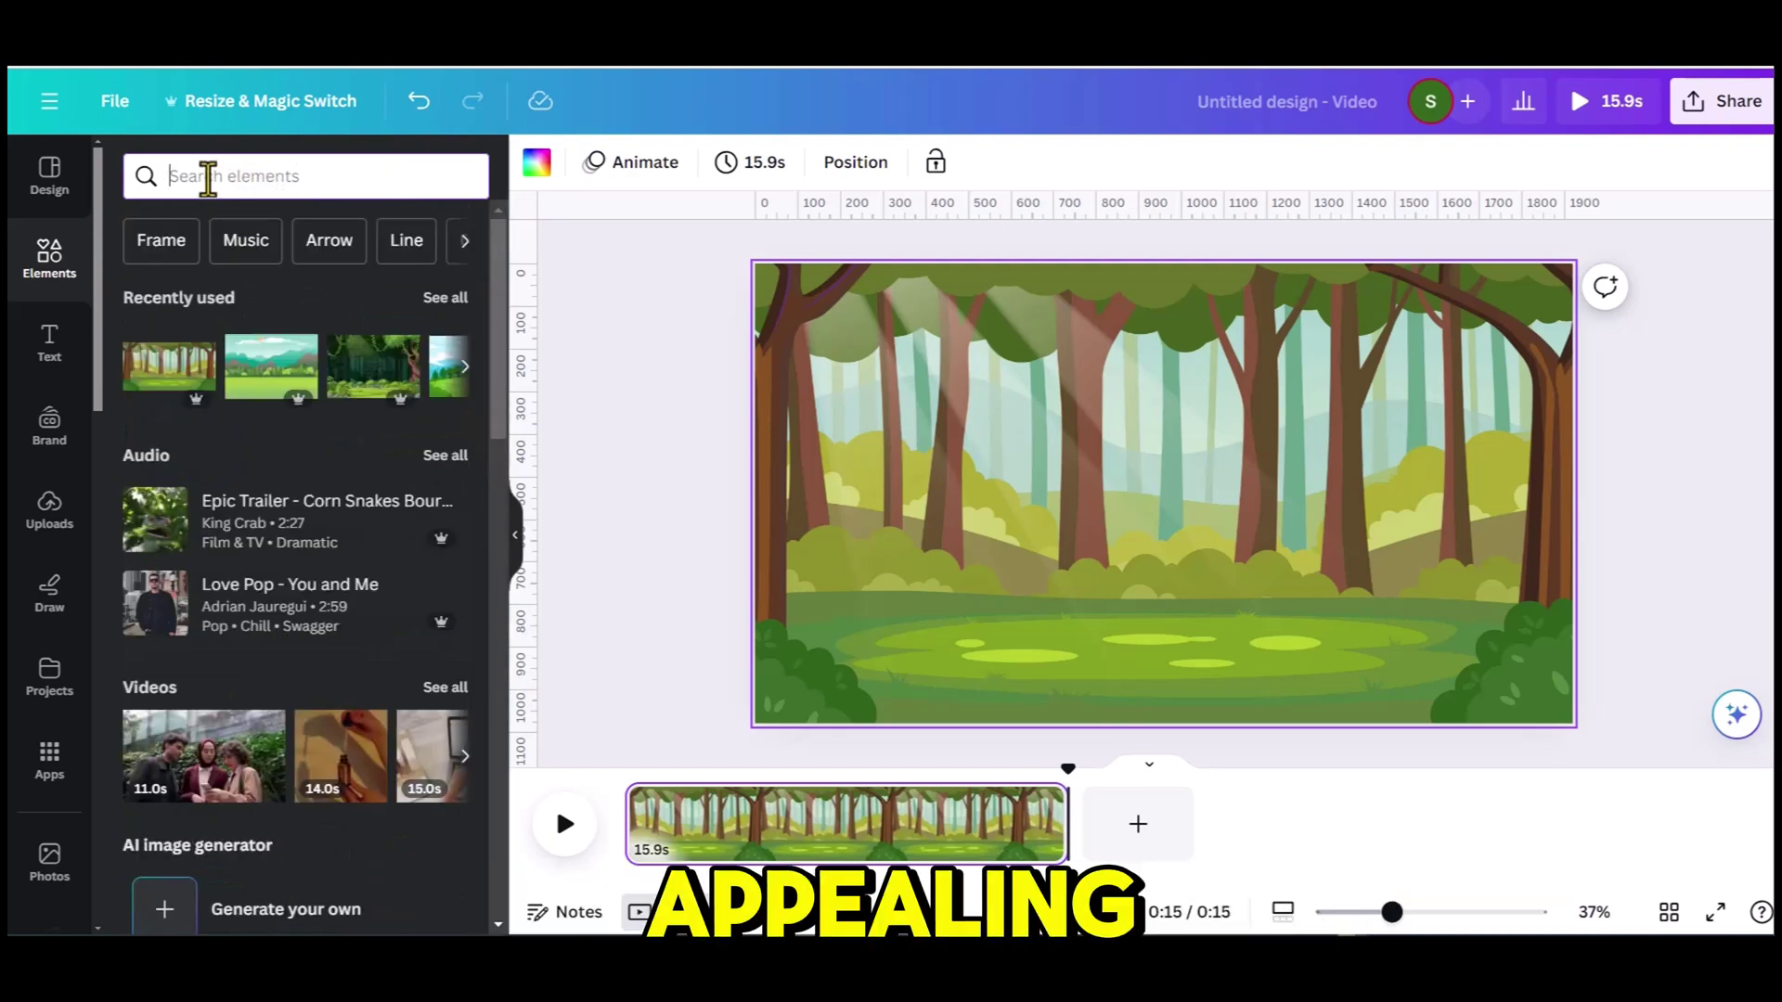
type("animated trees")
key("Return")
left_click_drag(444, 376, 840, 515)
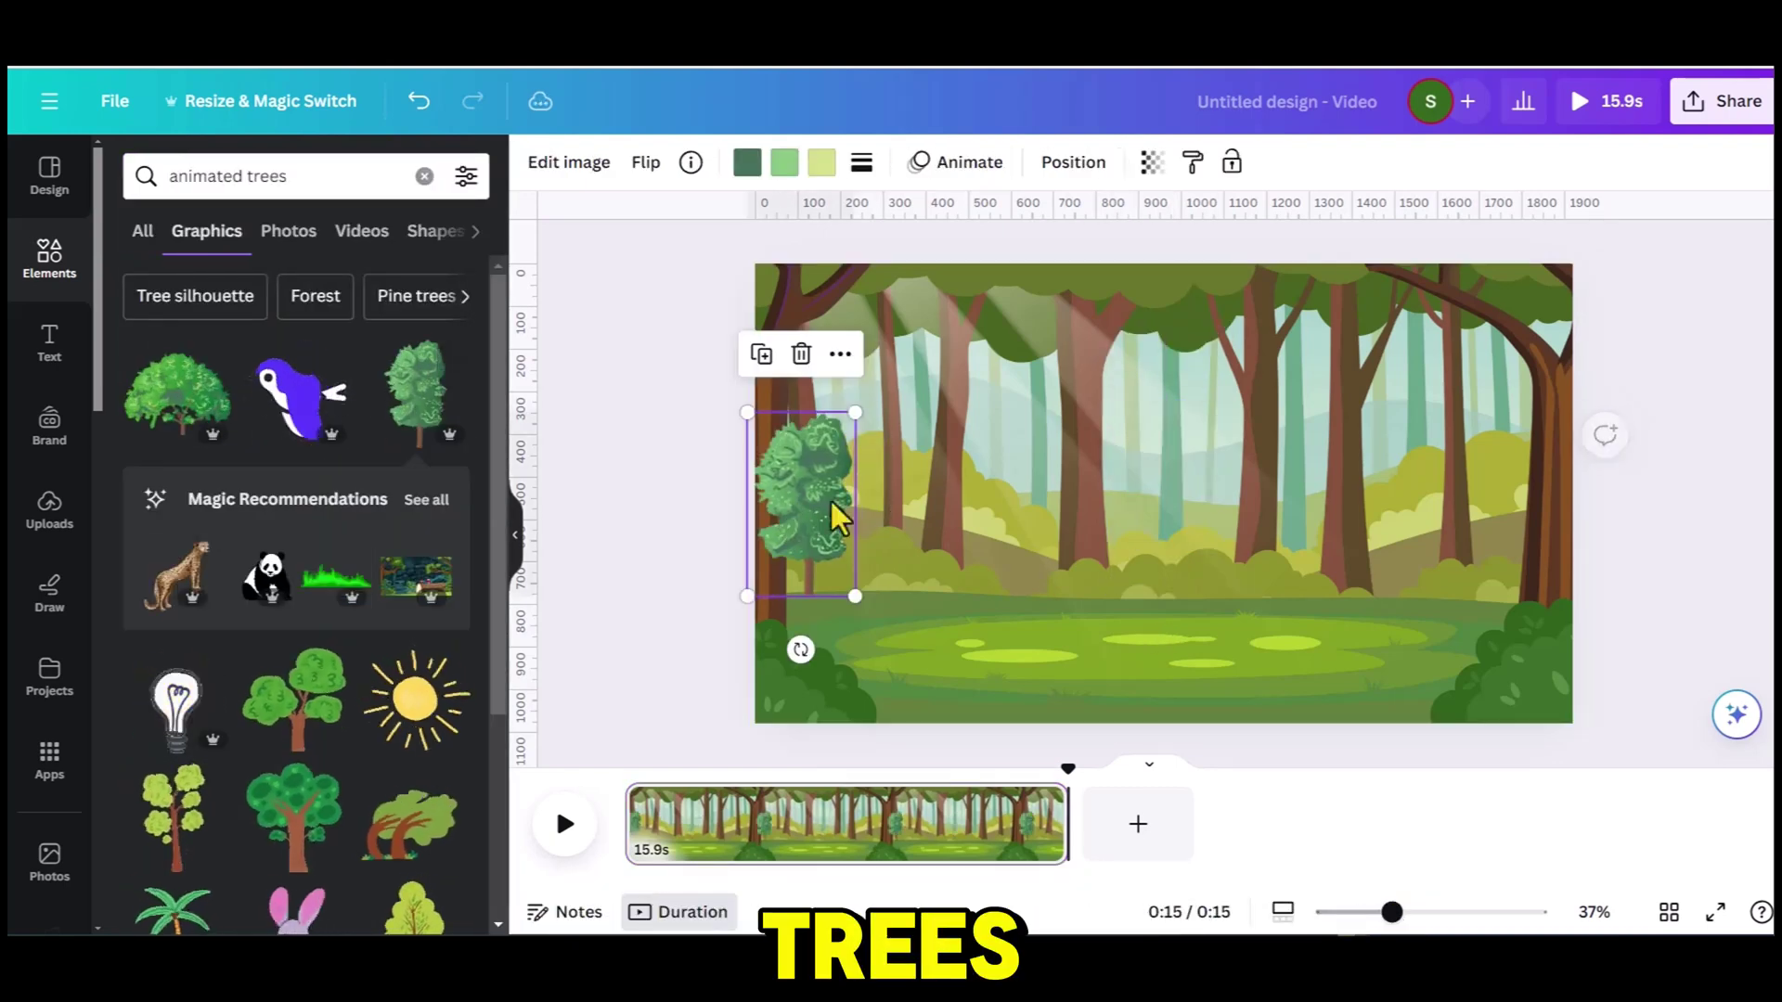
left_click_drag(855, 412, 879, 357)
left_click_drag(418, 390, 1178, 438)
left_click_drag(417, 390, 1569, 631)
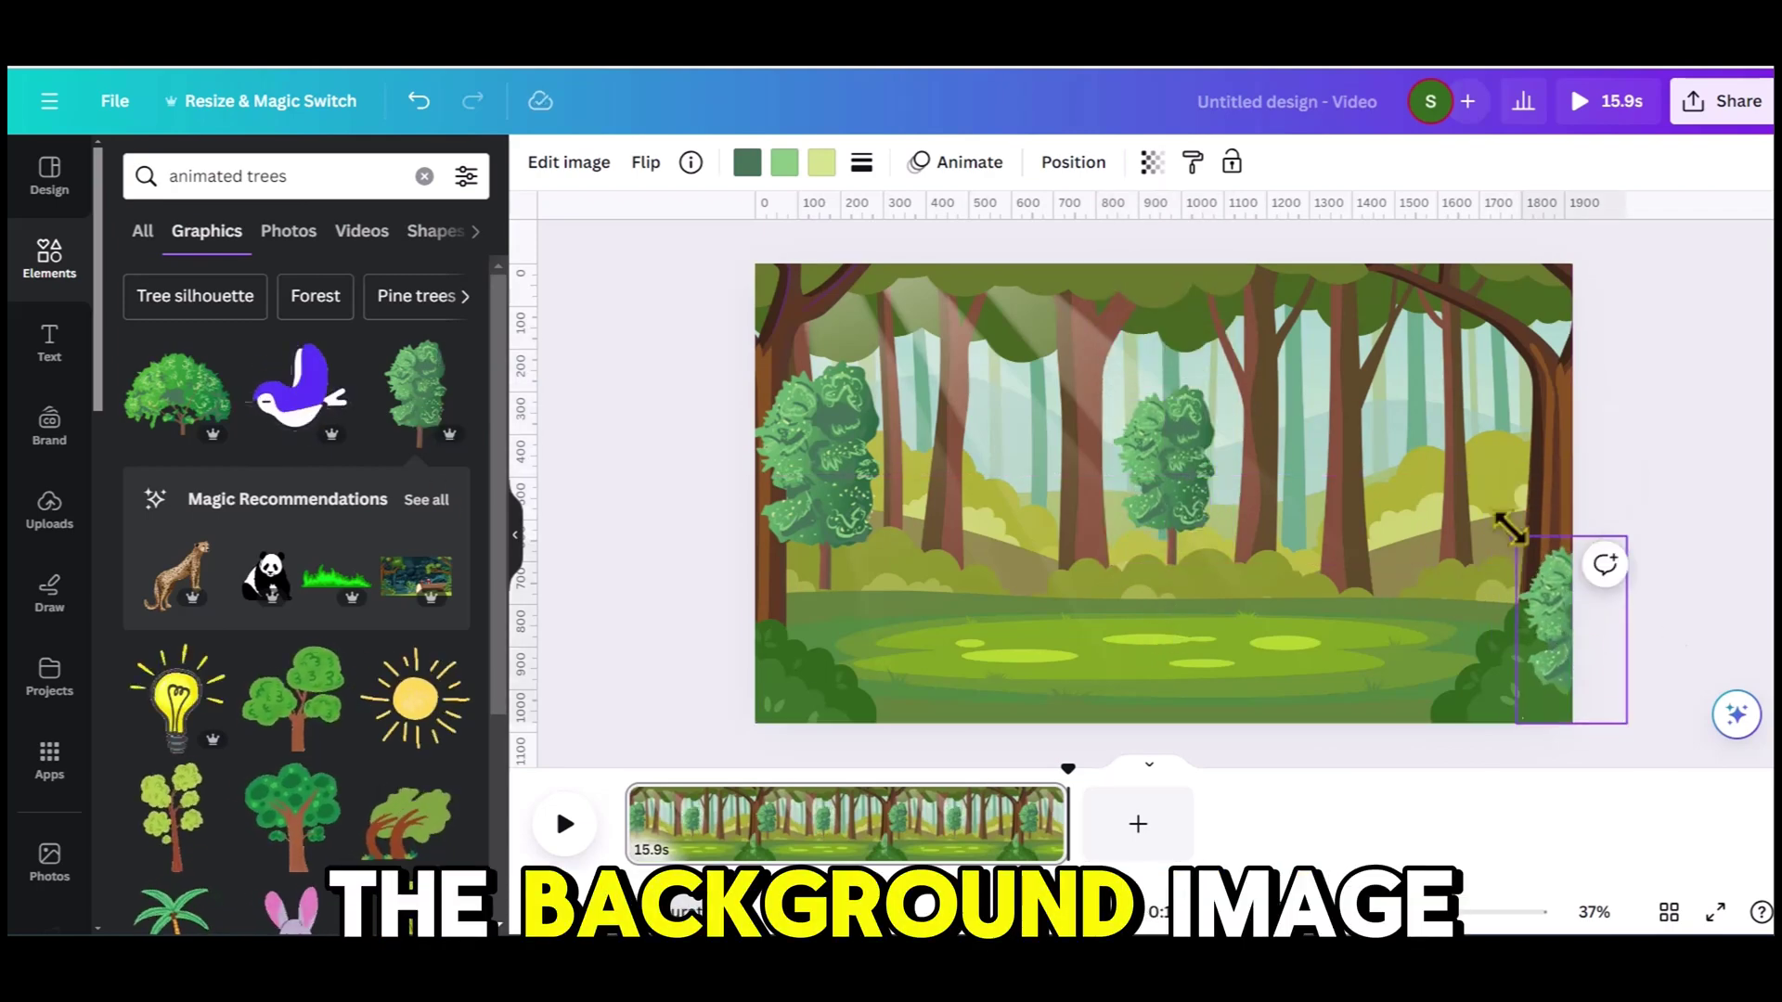
left_click_drag(1508, 529, 1471, 460)
Add a round-crowned green tree, a slim light green tree and yellow-green leafy trees among the forest trees
left_click(293, 696)
left_click_drag(1154, 616, 1015, 517)
scroll(297, 557, "down", 3)
left_click_drag(176, 585, 1407, 434)
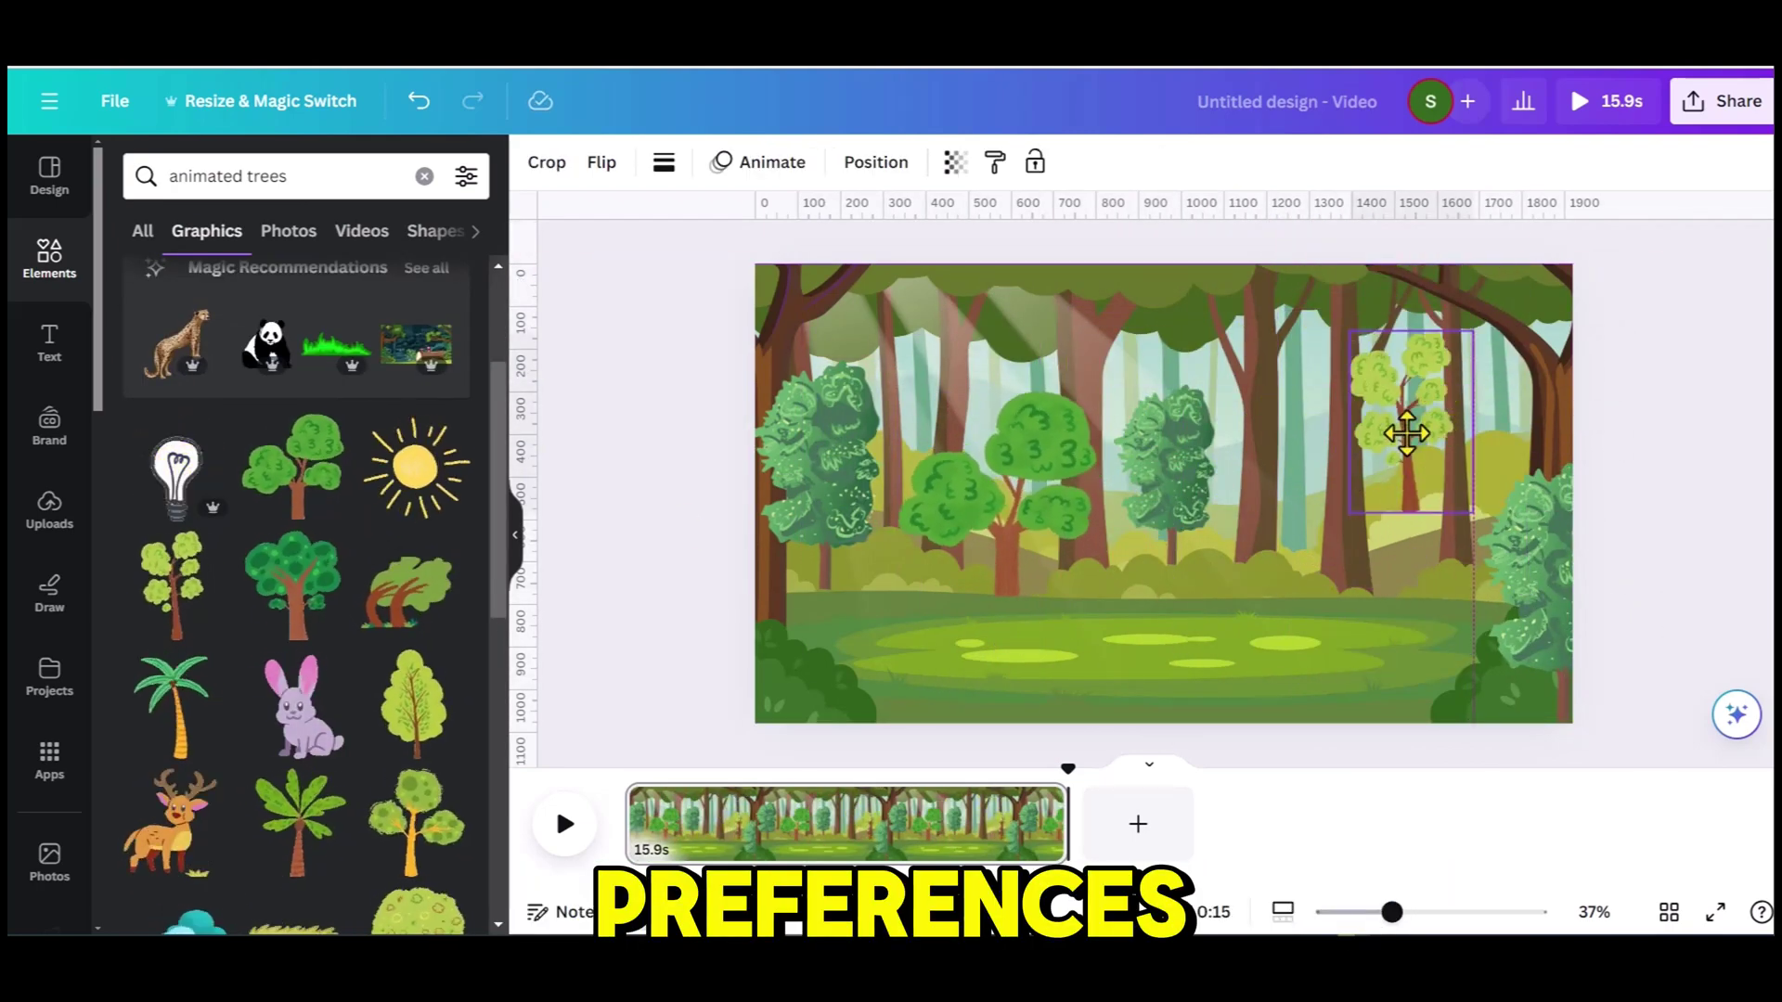
left_click_drag(413, 701, 1219, 478)
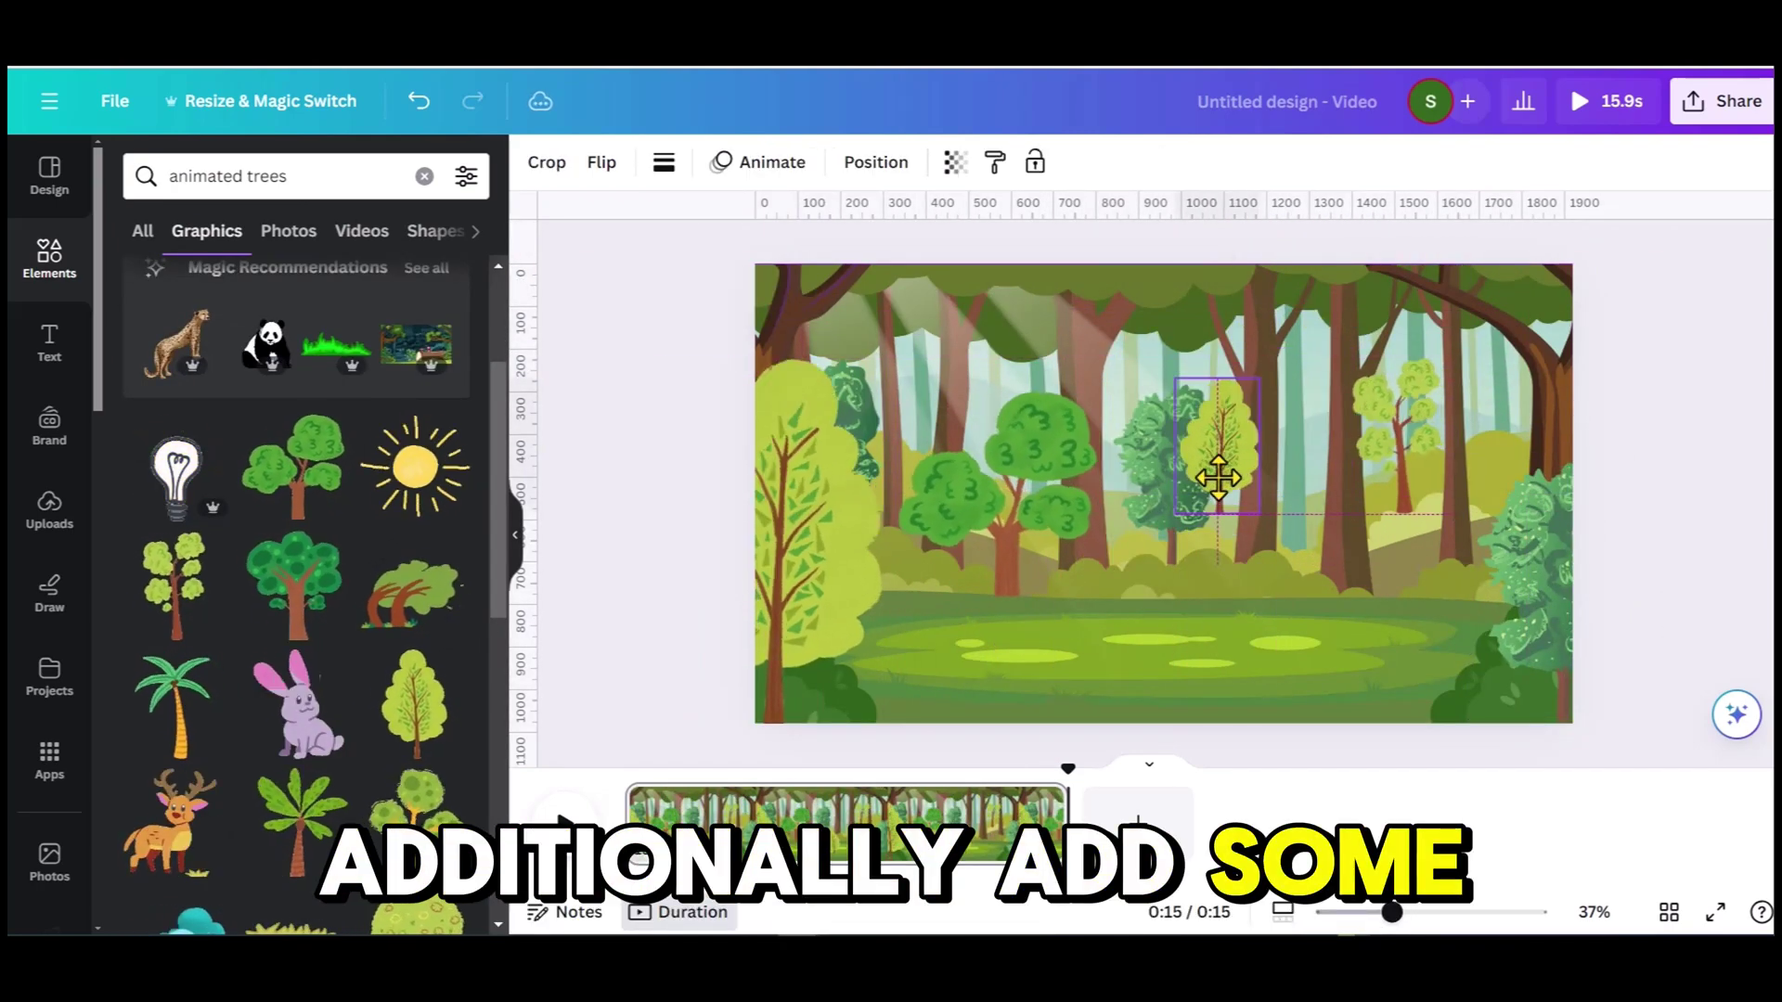
Add the purple bird graphic, shrink it and place it on the branch in the scene's upper right corner
scroll(298, 464, "up", 2)
left_click(298, 386)
left_click_drag(974, 310, 1217, 549)
left_click_drag(1273, 609, 1537, 320)
Add a bee graphic near the trees at the scene's left and create a curved custom animation path for it
scroll(265, 608, "down", 5)
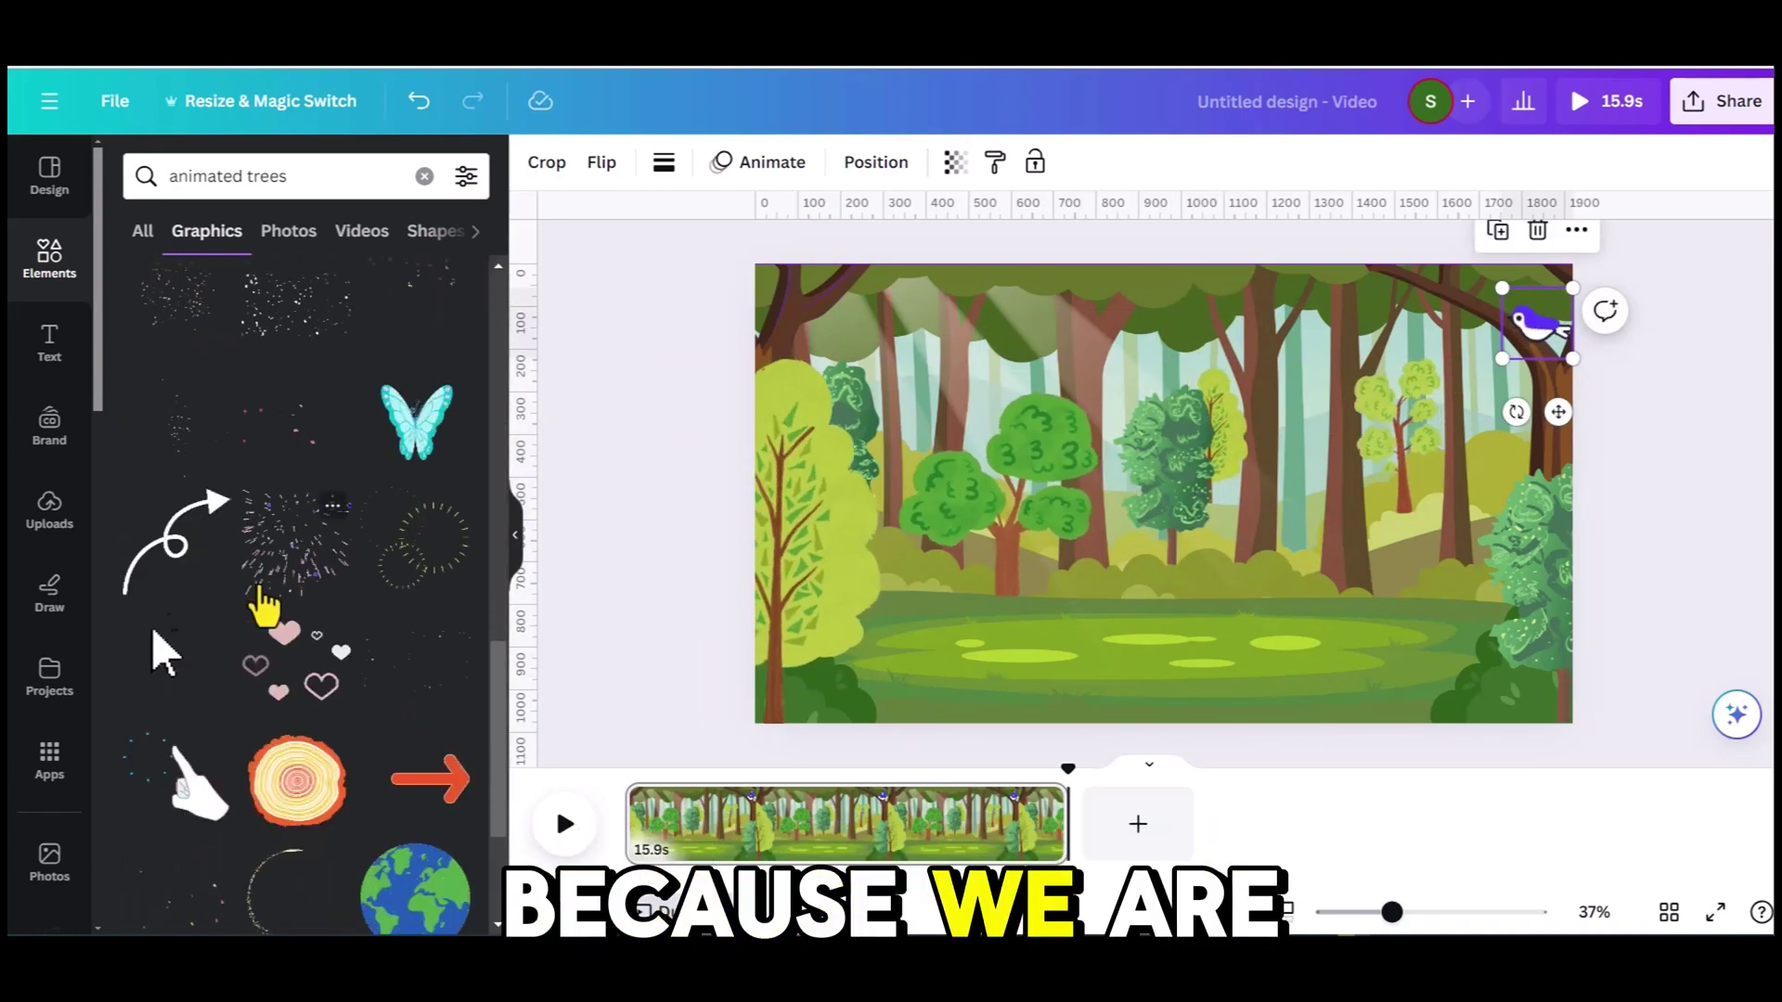
scroll(265, 608, "up", 5)
mouse_move(298, 549)
left_mouse_down()
mouse_move(1208, 577)
mouse_move(1313, 658)
mouse_move(1516, 507)
mouse_move(974, 510)
mouse_move(833, 413)
left_mouse_up()
left_click(761, 161)
left_click(297, 366)
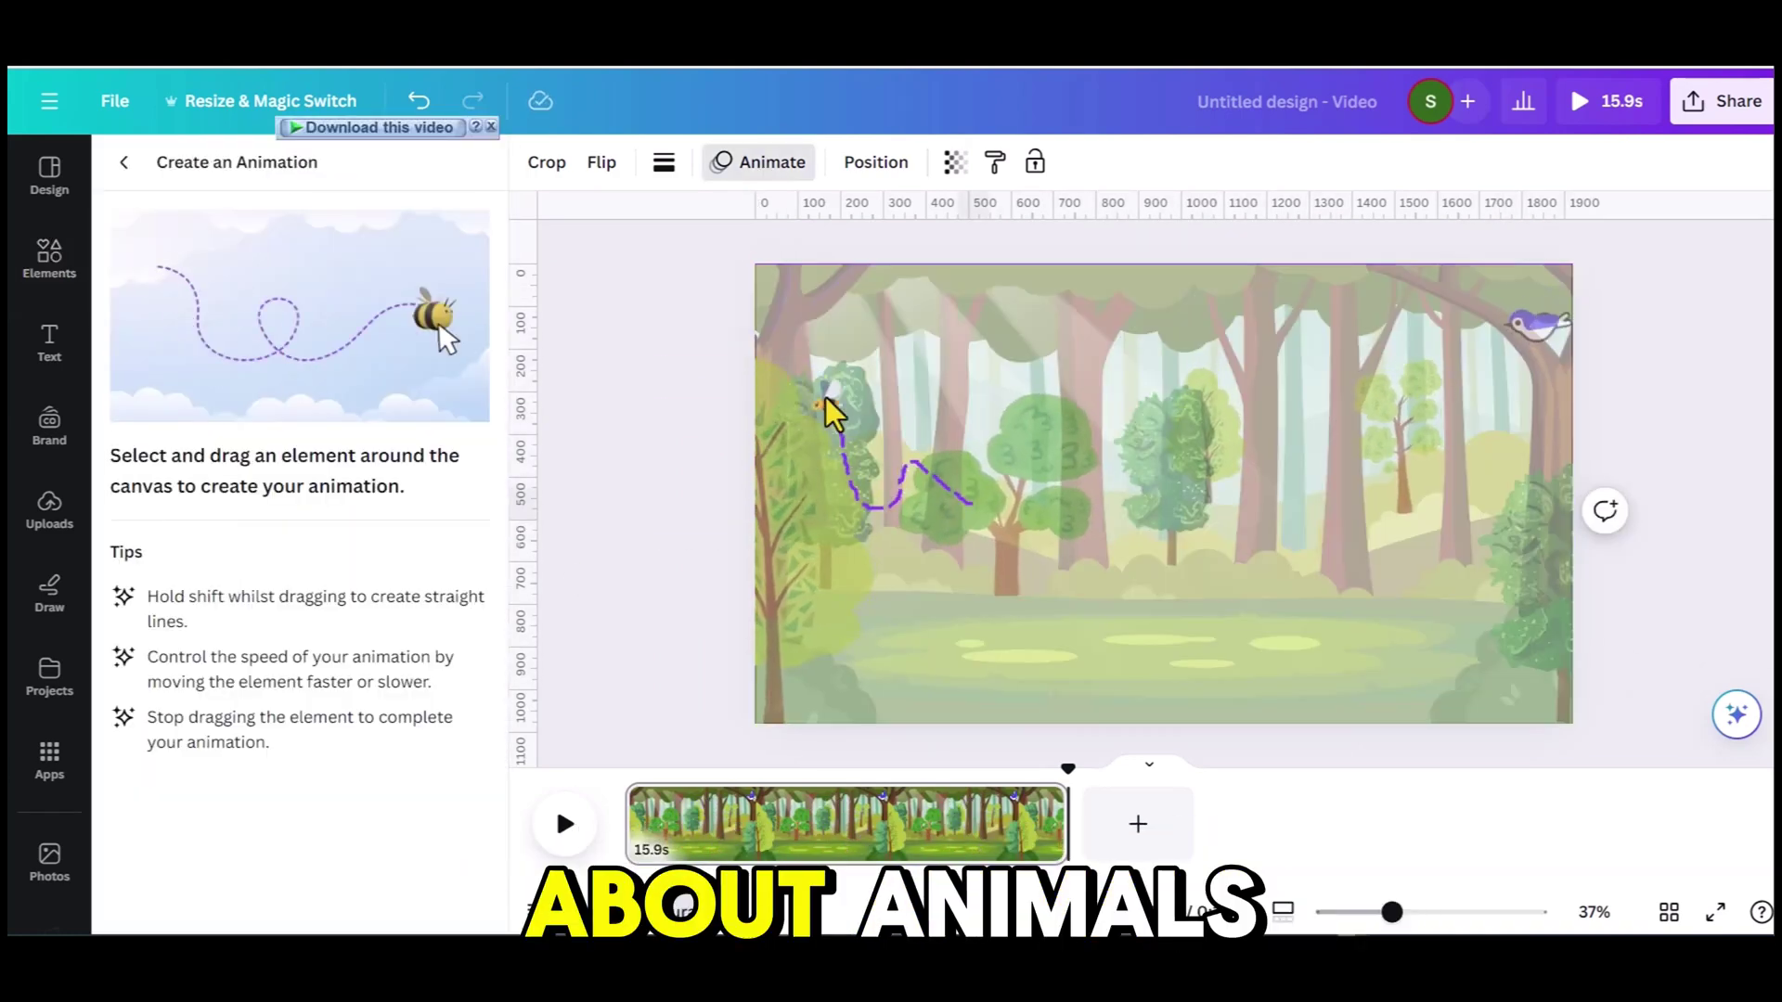
Draw a custom flight path for the purple bird from the right-hand branch across the upper forest
left_click_drag(1536, 325, 1416, 351)
left_click_drag(880, 348, 877, 348)
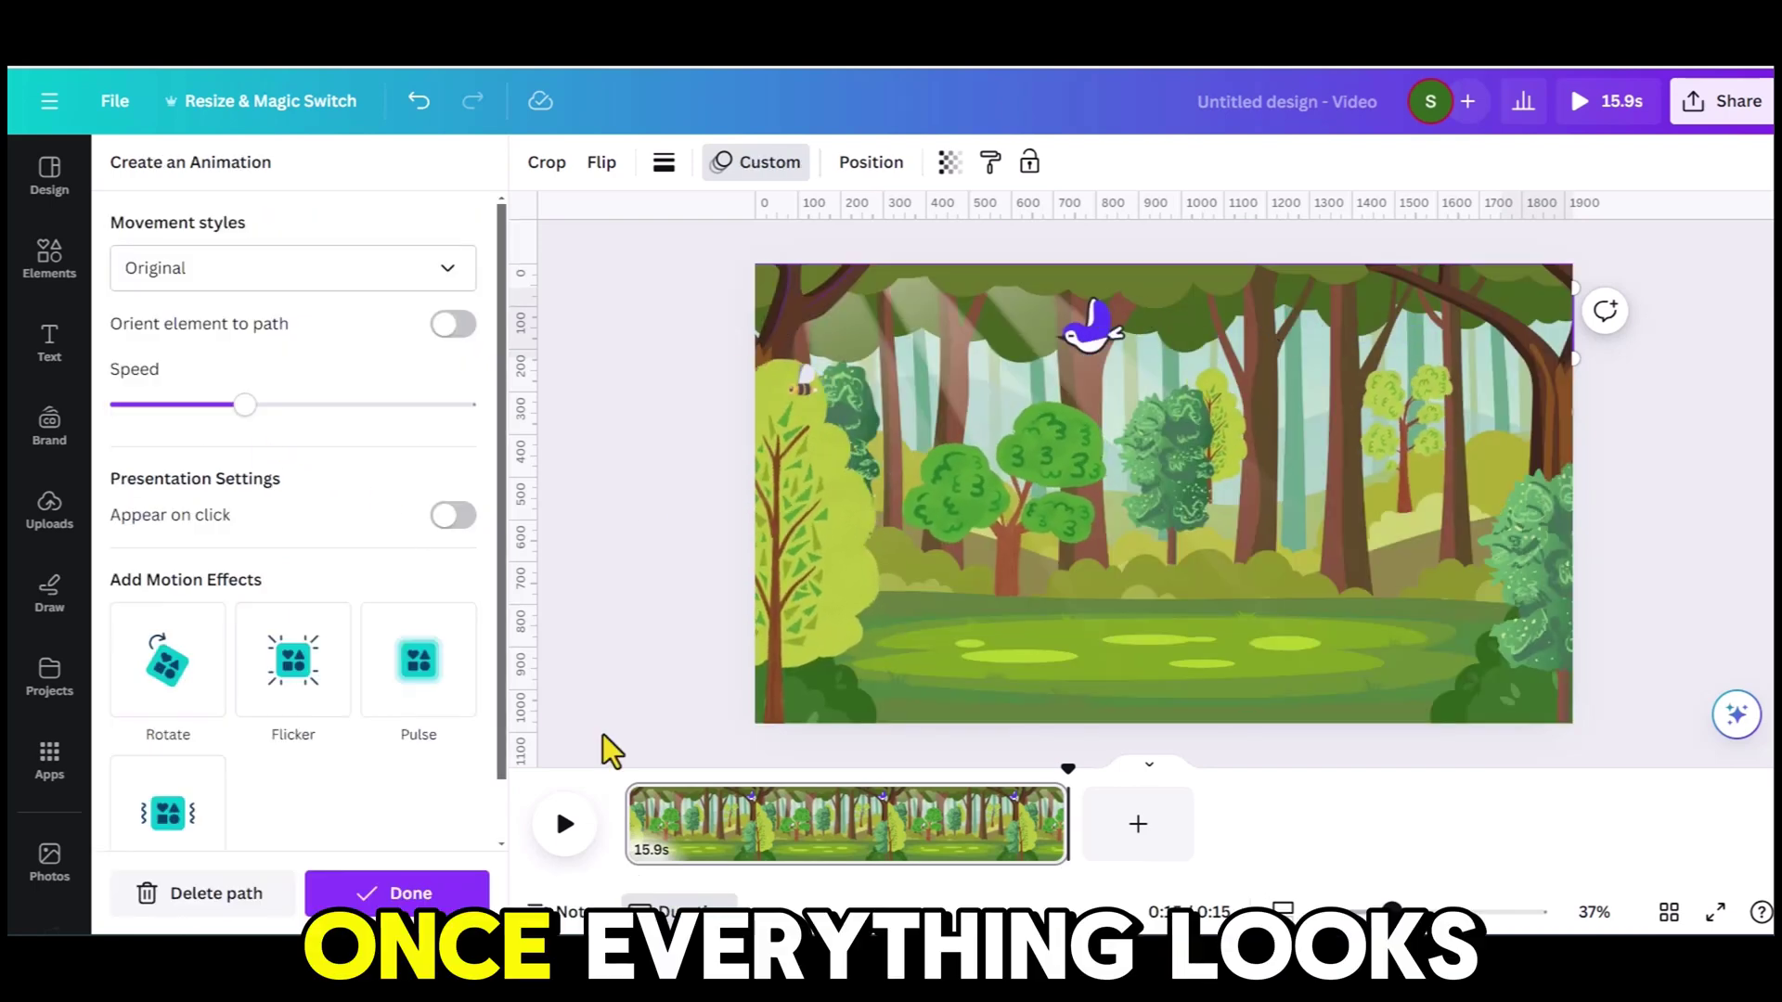
left_click(604, 748)
Download the animated forest background from the design's sharing options
left_click(1727, 110)
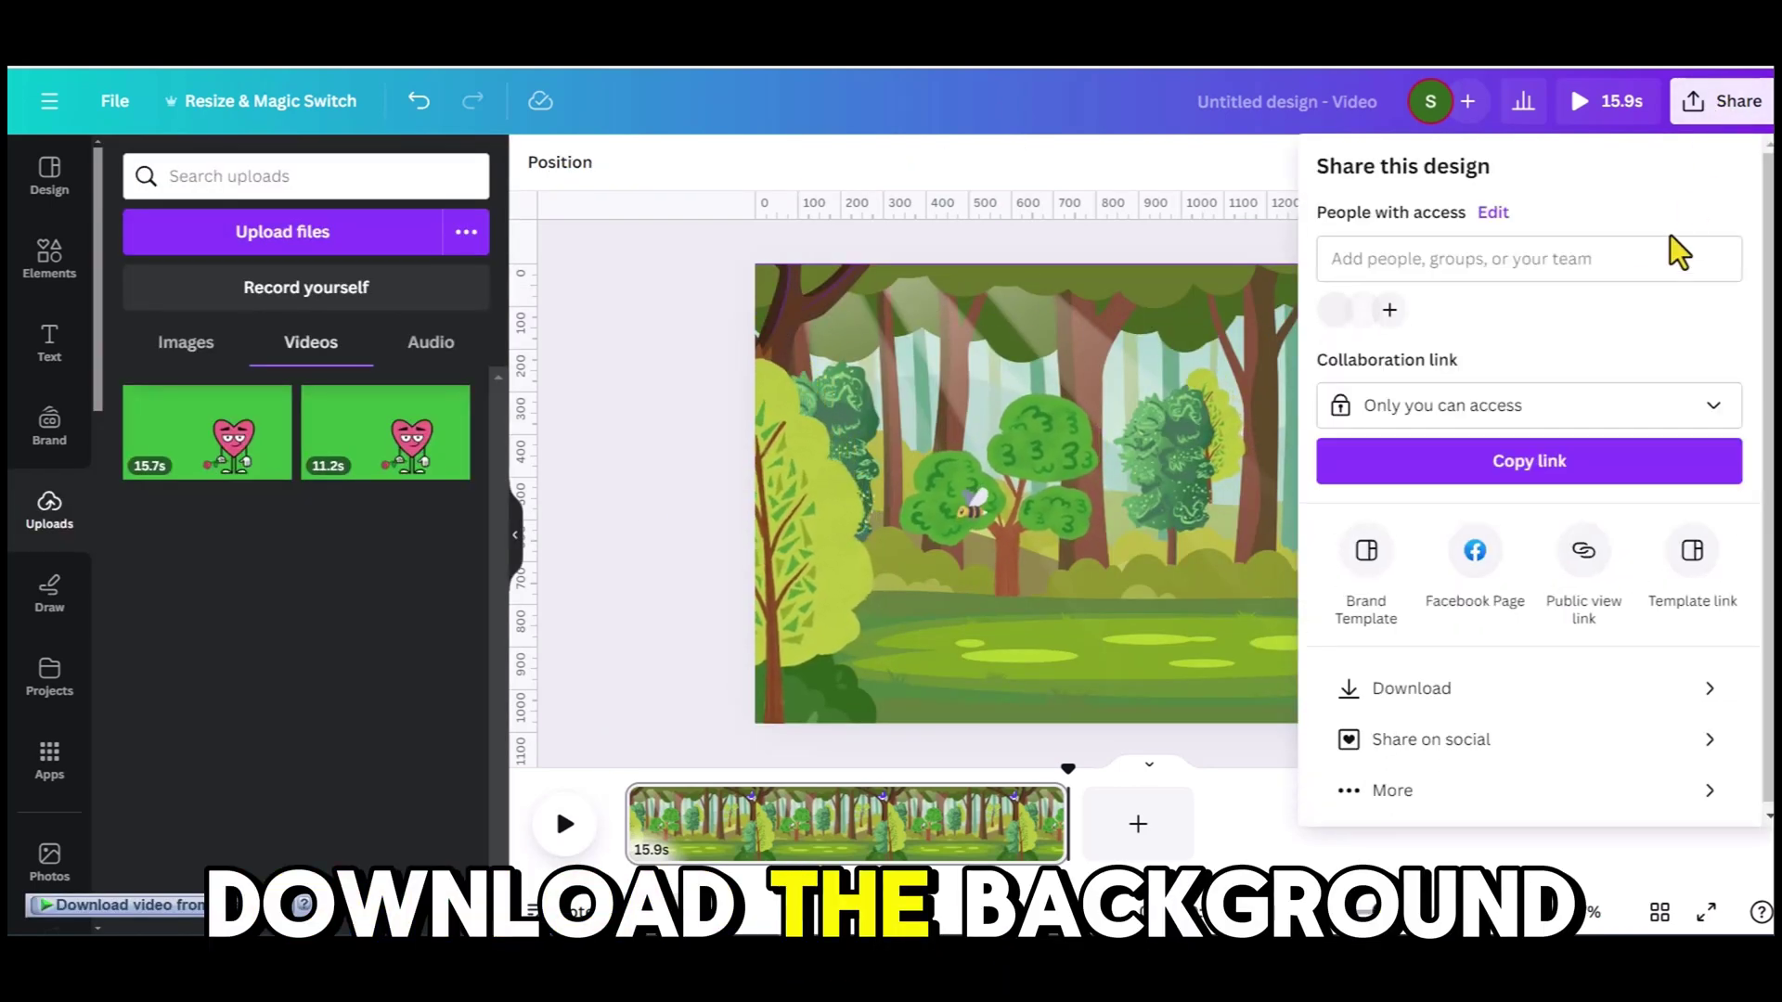
left_click(1530, 703)
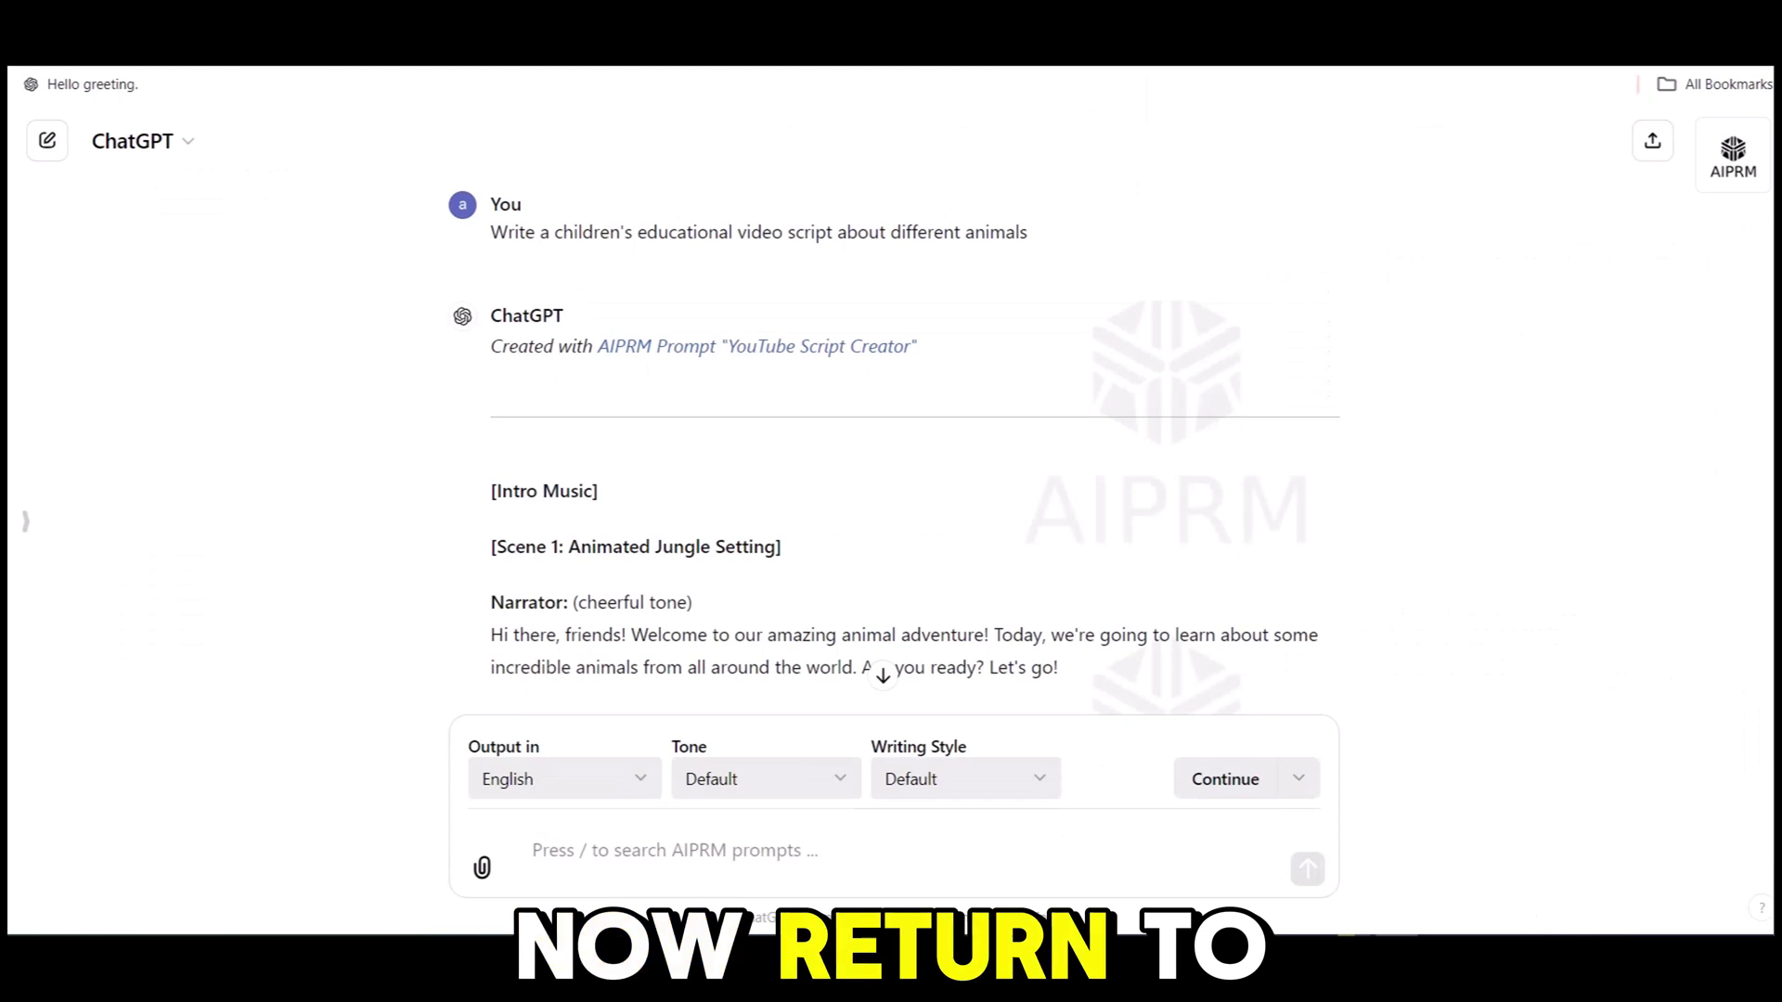
Consult the animal video script in ChatGPT, and back in Canva add a lying lion from an "animated lion" search
scroll(1690, 342, "down", 5)
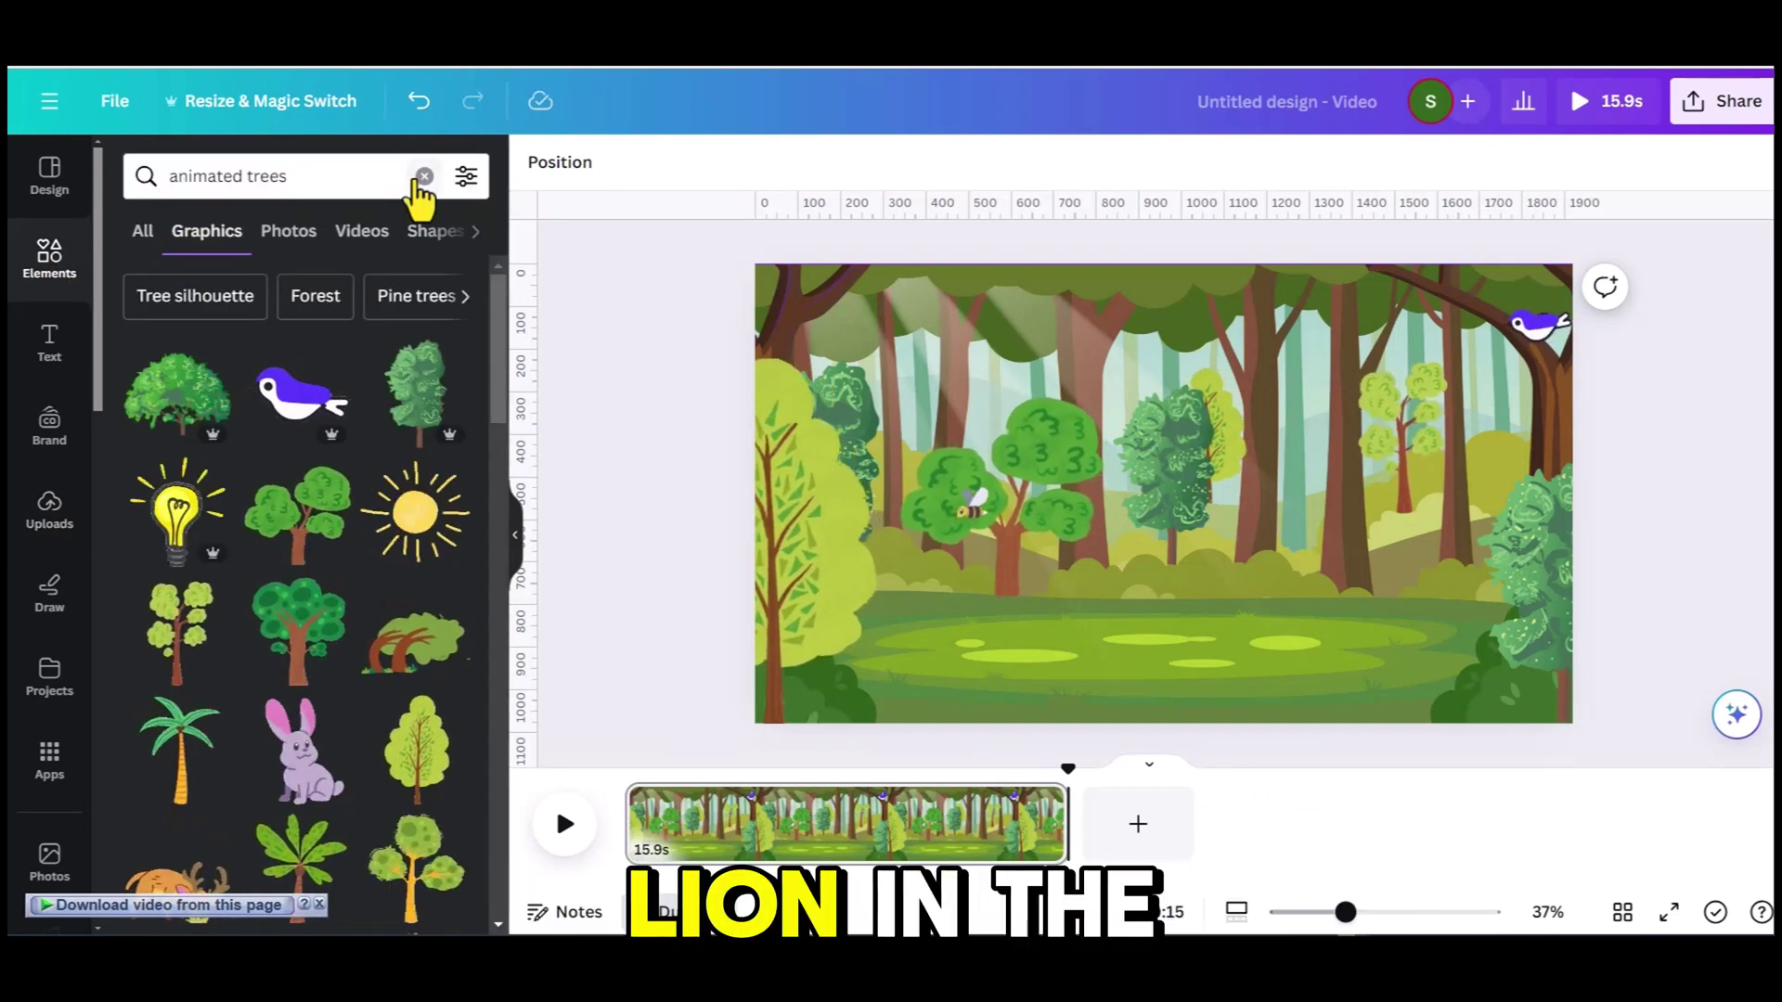
left_click(418, 182)
type("animated lion")
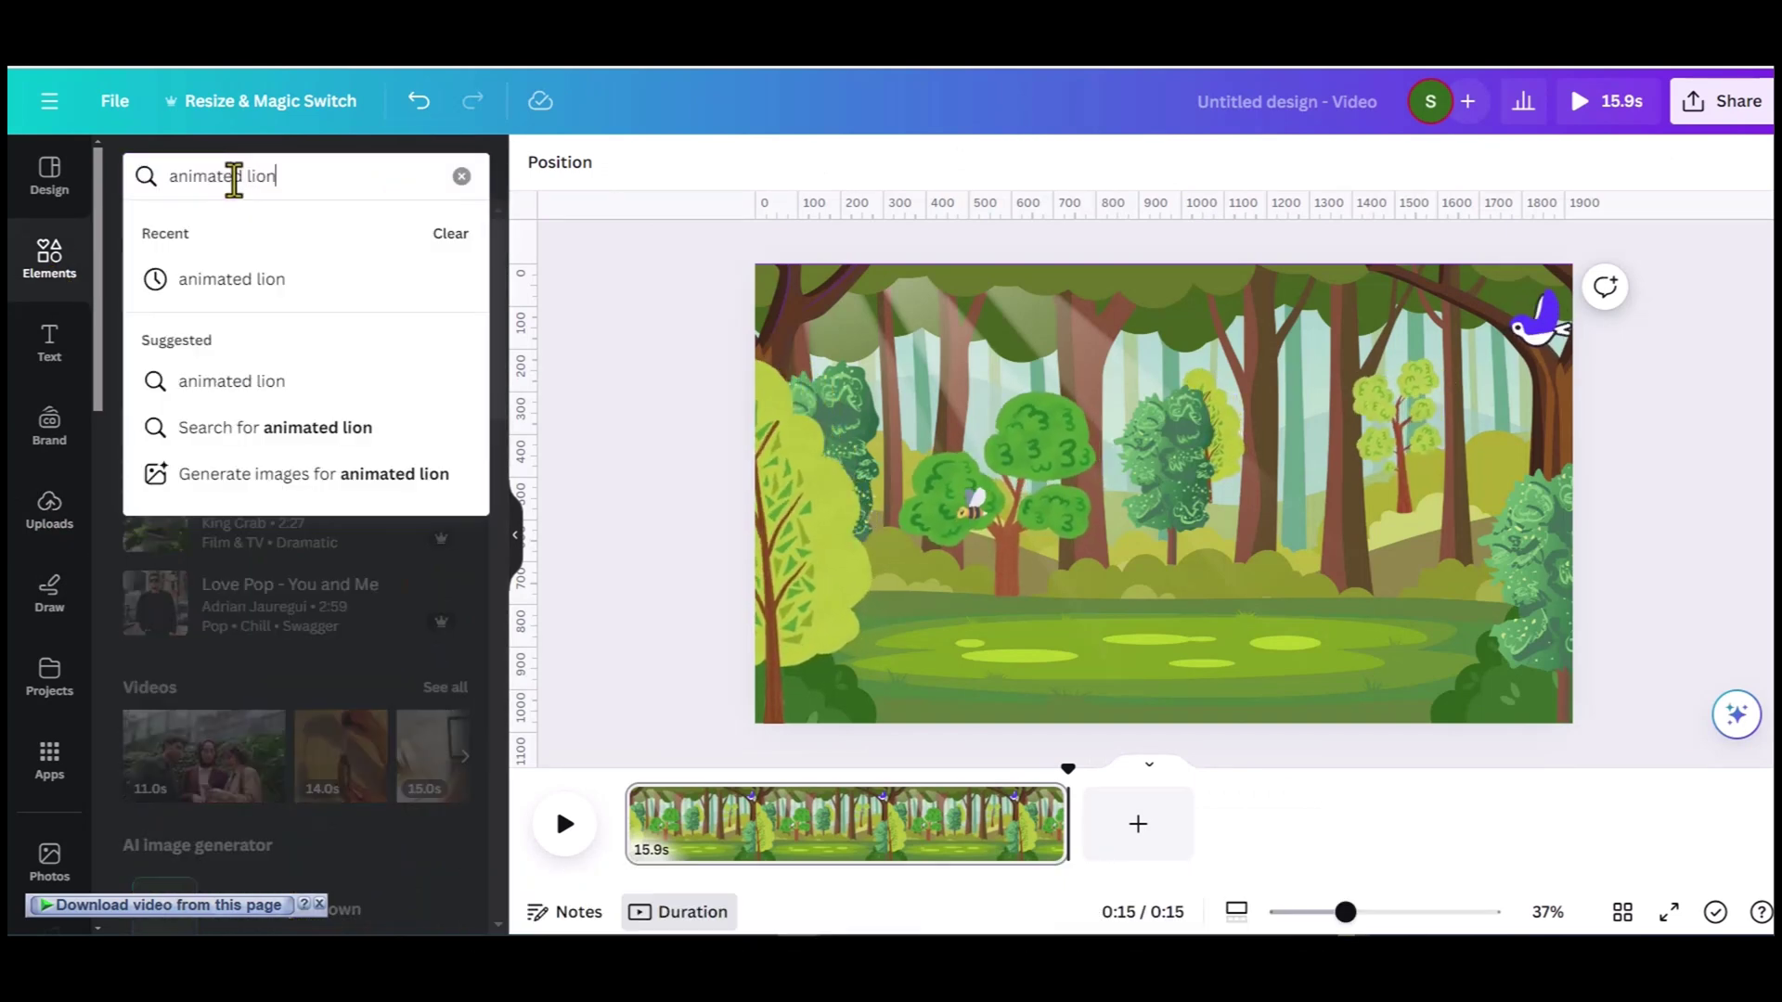
key("Return")
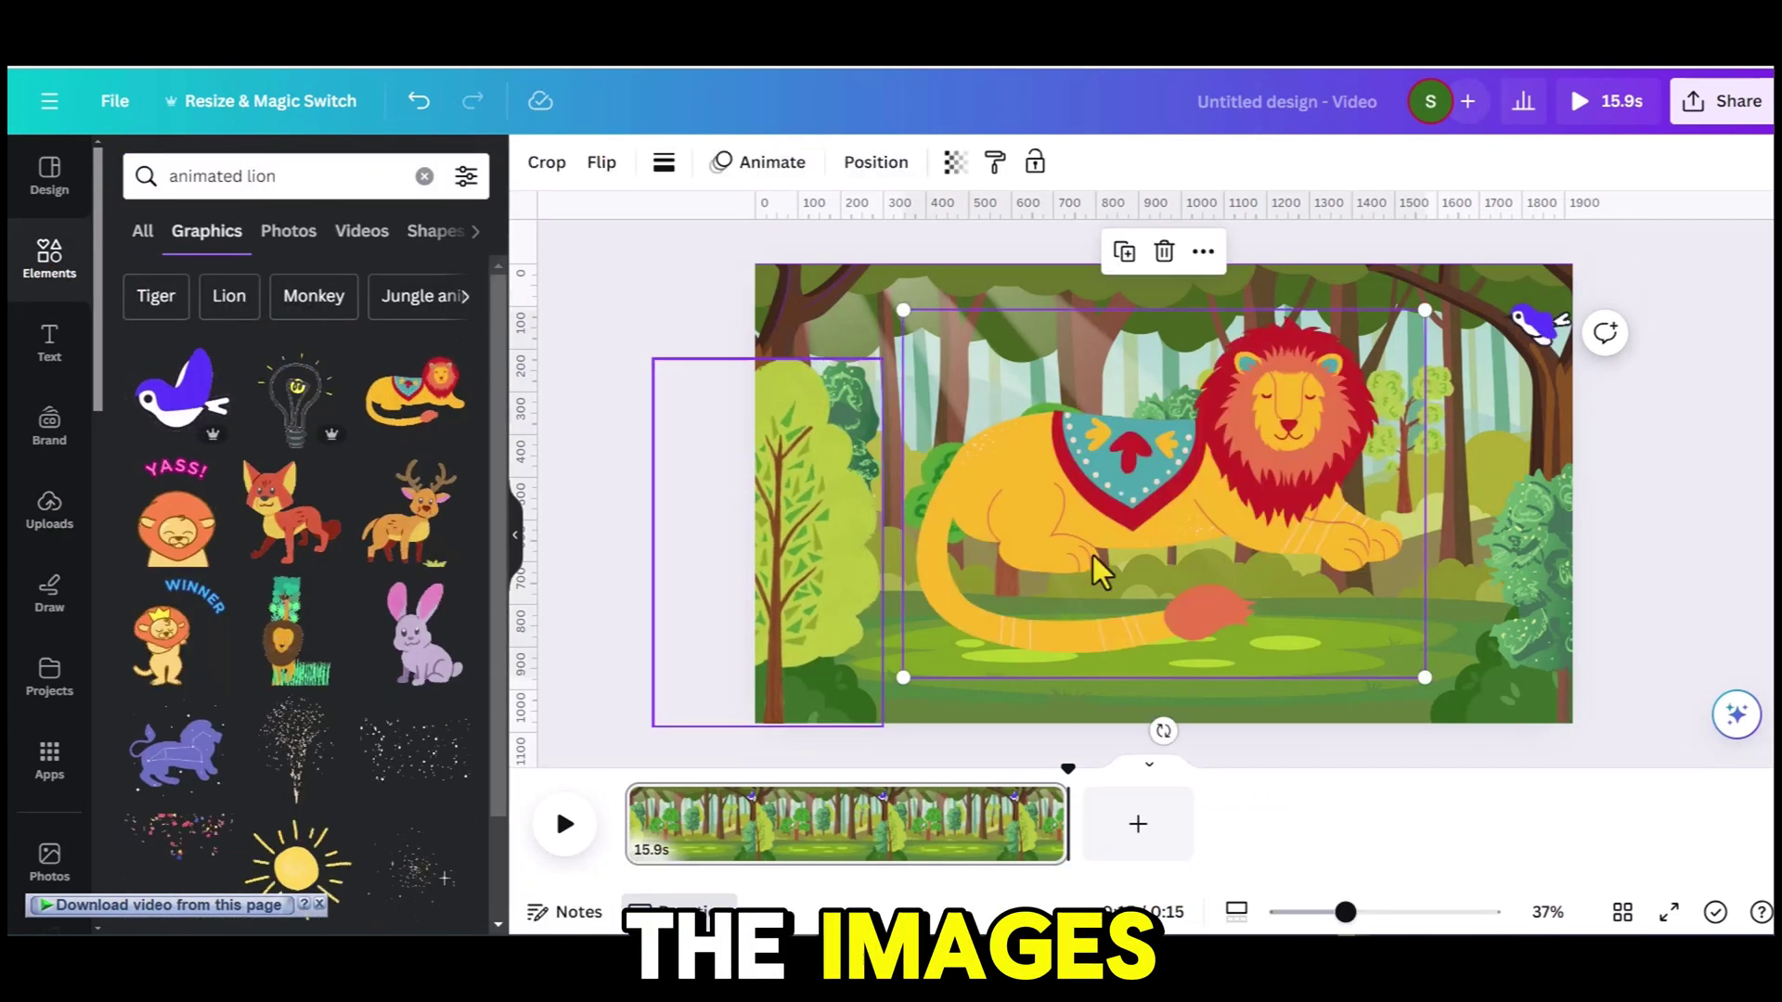
Shrink the lion and position it on the grass in front of the round-crowned green tree
left_click_drag(1424, 677, 1266, 727)
left_click_drag(1351, 502, 1068, 595)
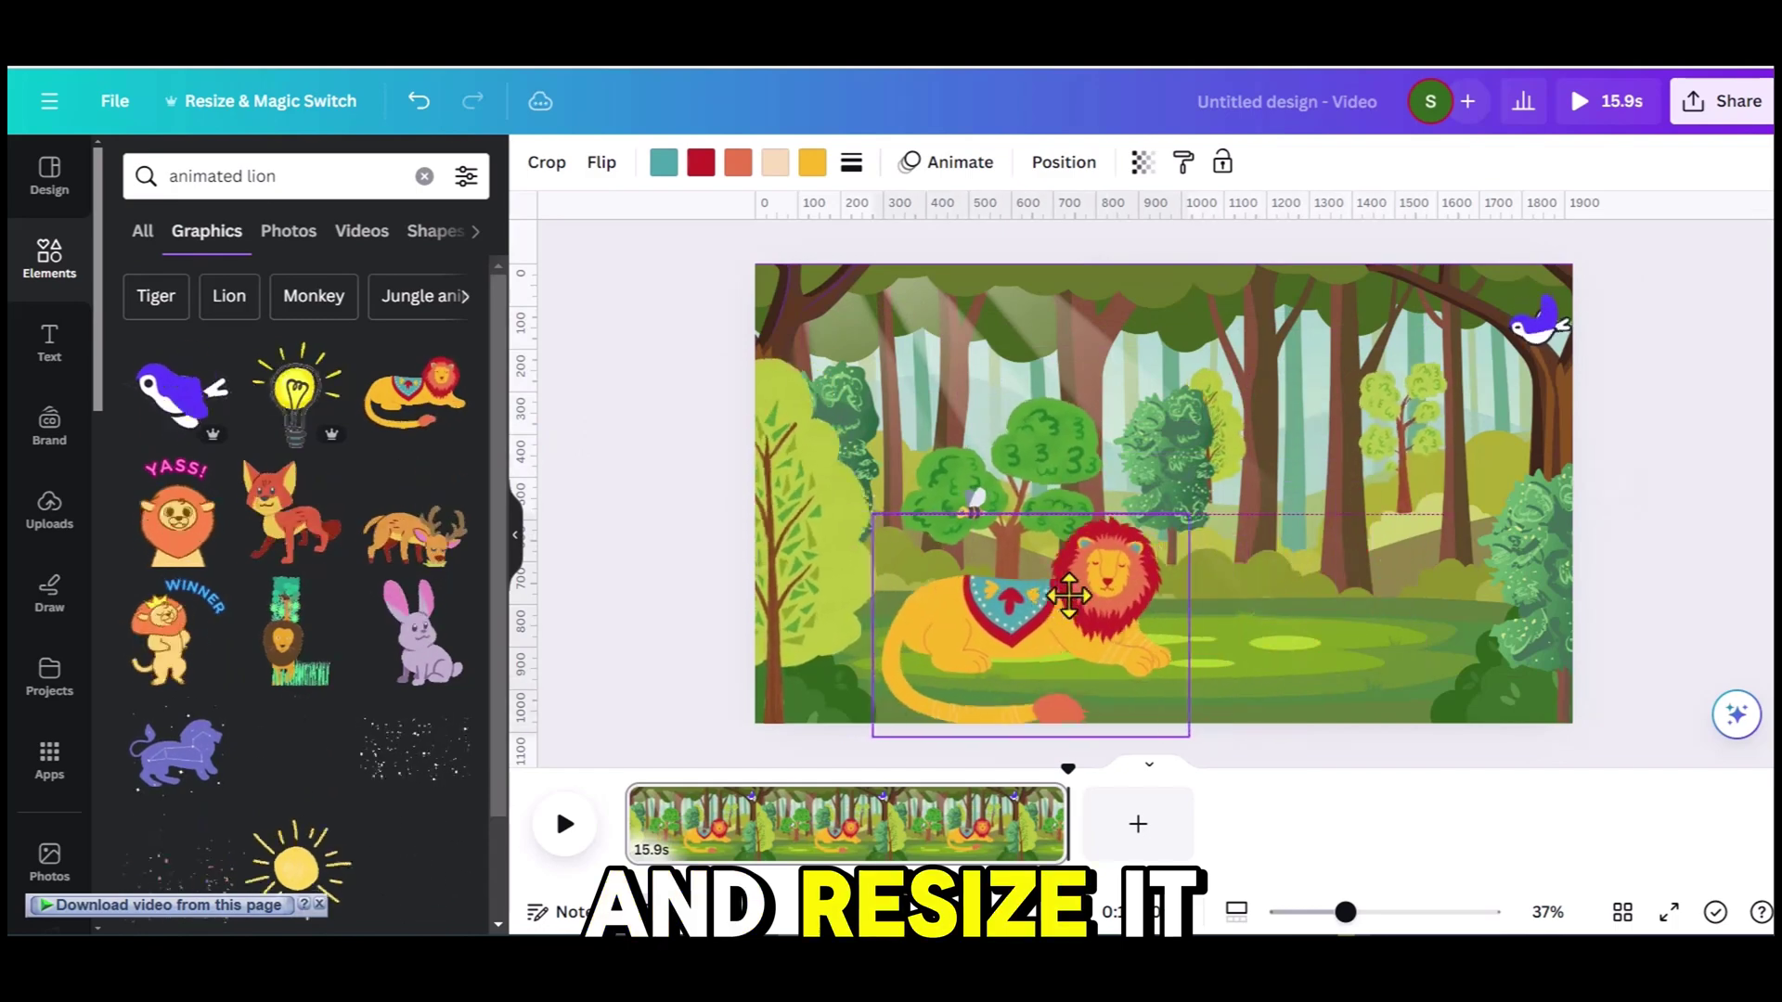
left_click_drag(873, 514, 942, 549)
left_click_drag(1067, 631, 1037, 635)
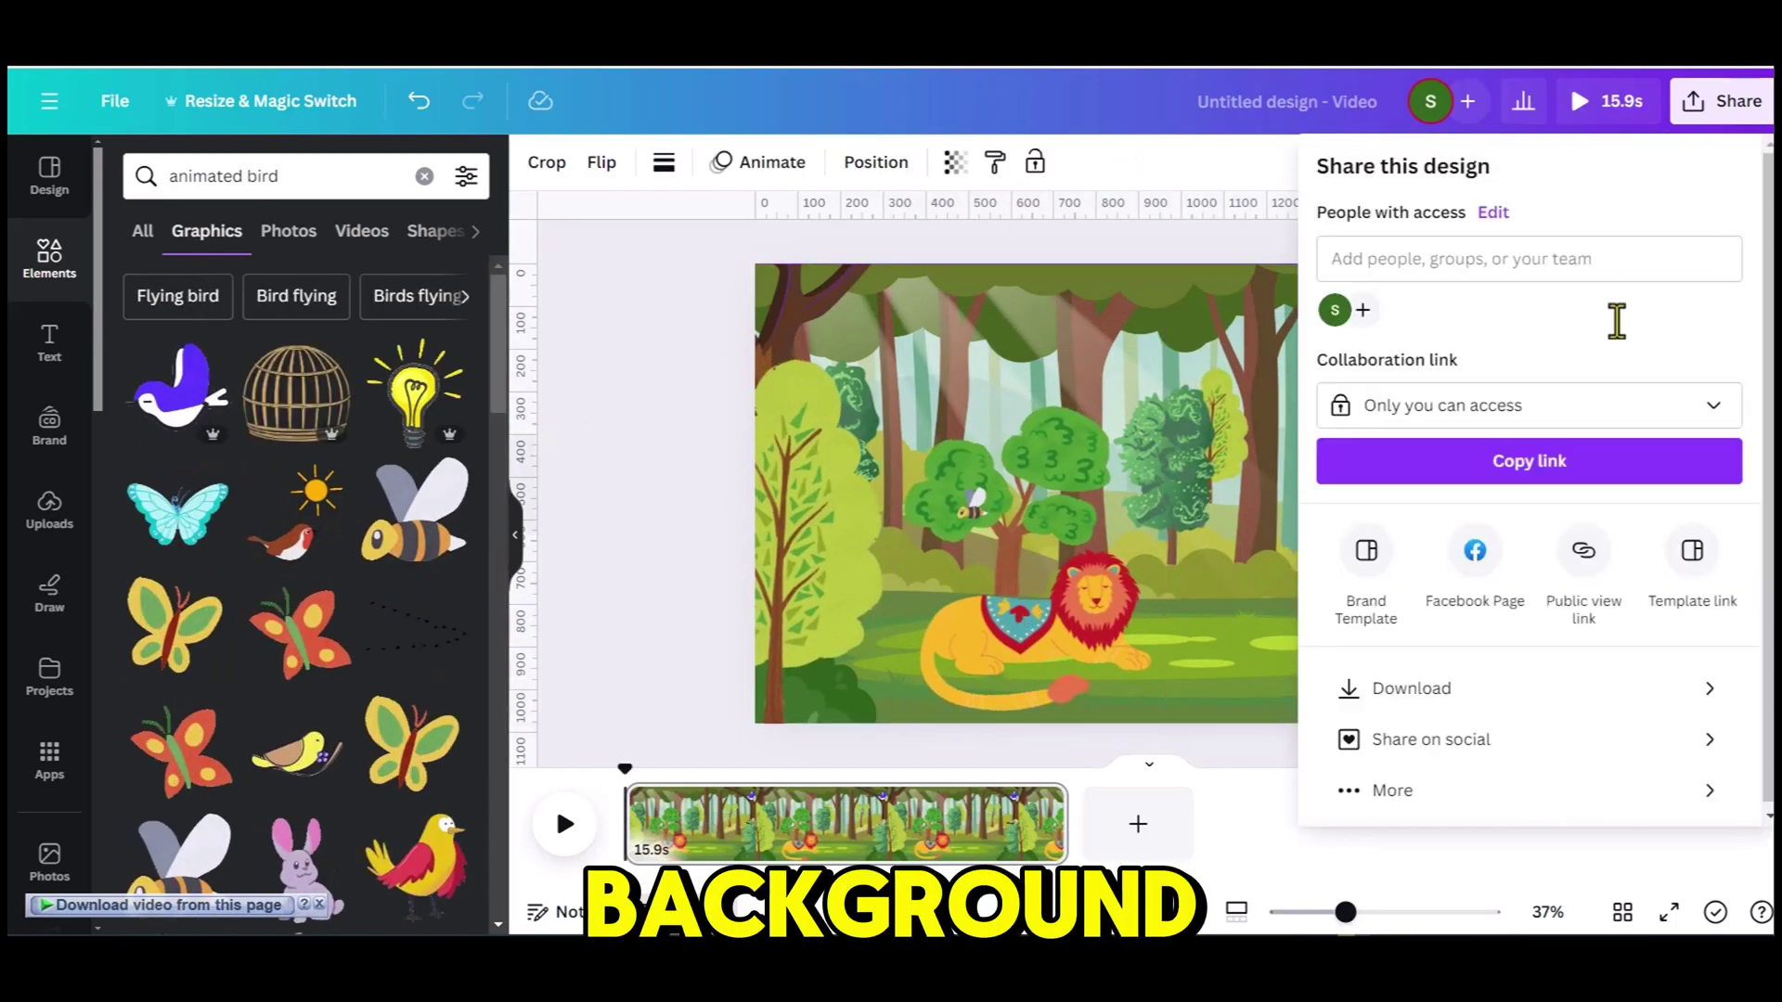
Download the lion scene as a 1080p MP4 video, and remove the lion from the forest
left_click(1393, 685)
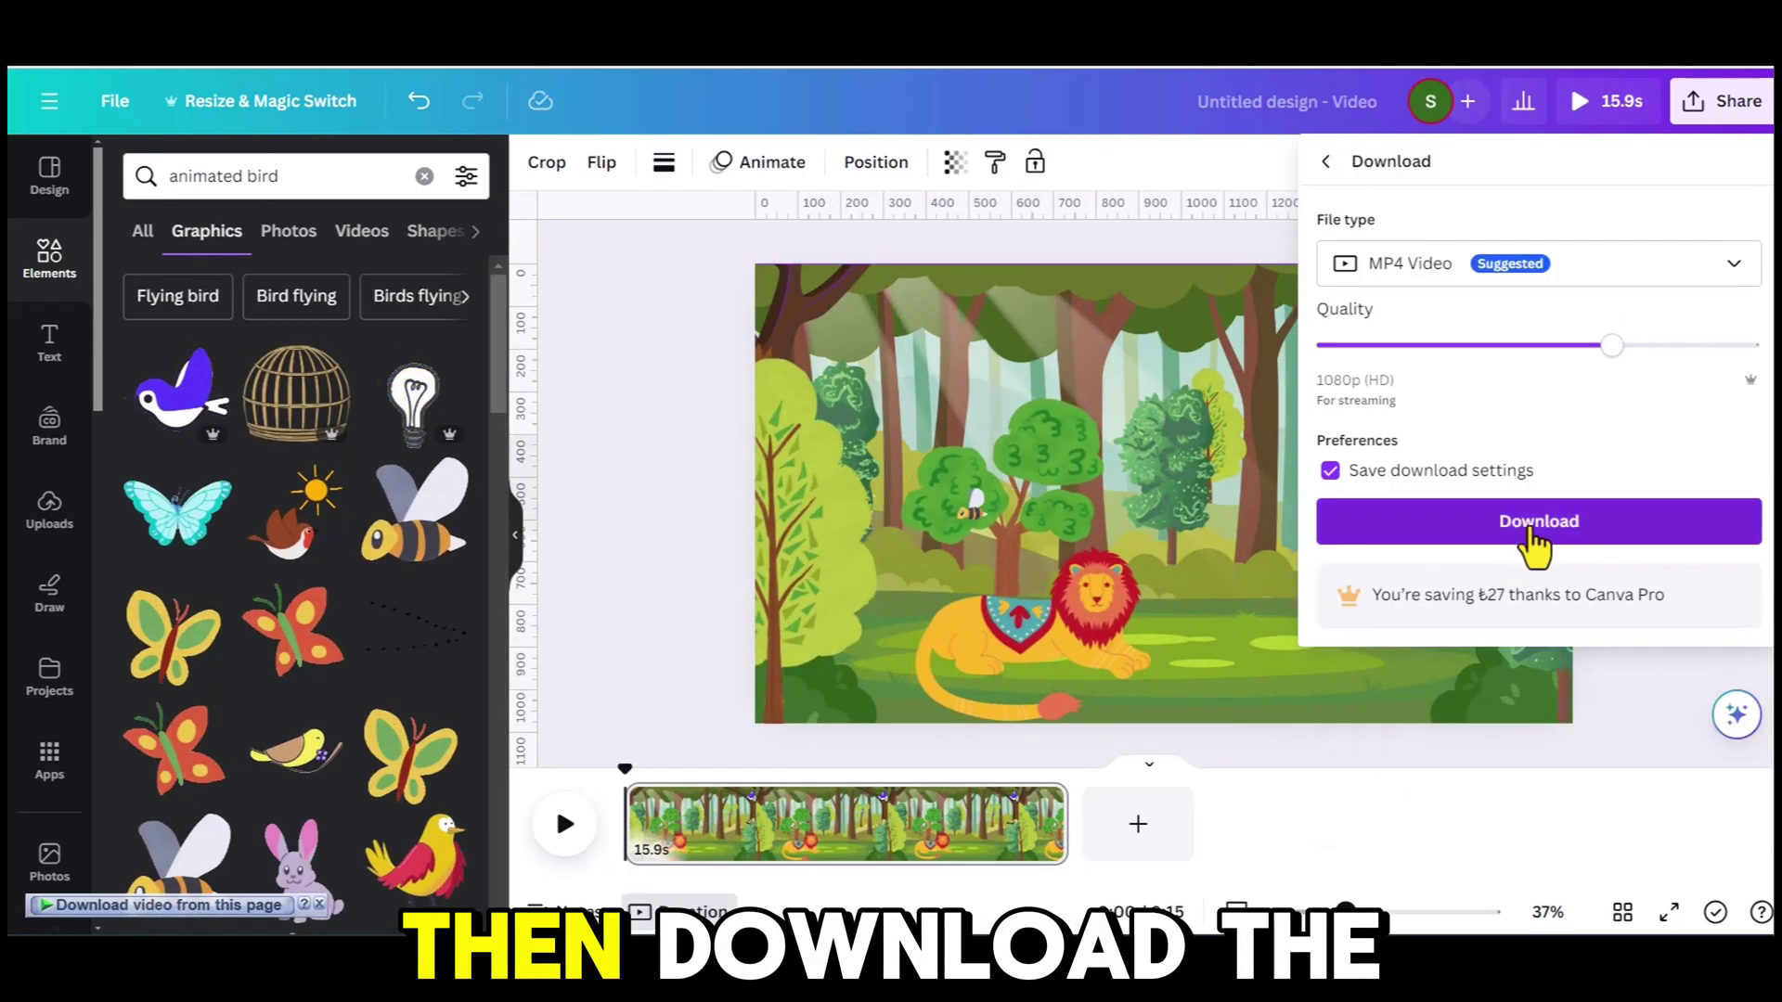
left_click(1532, 522)
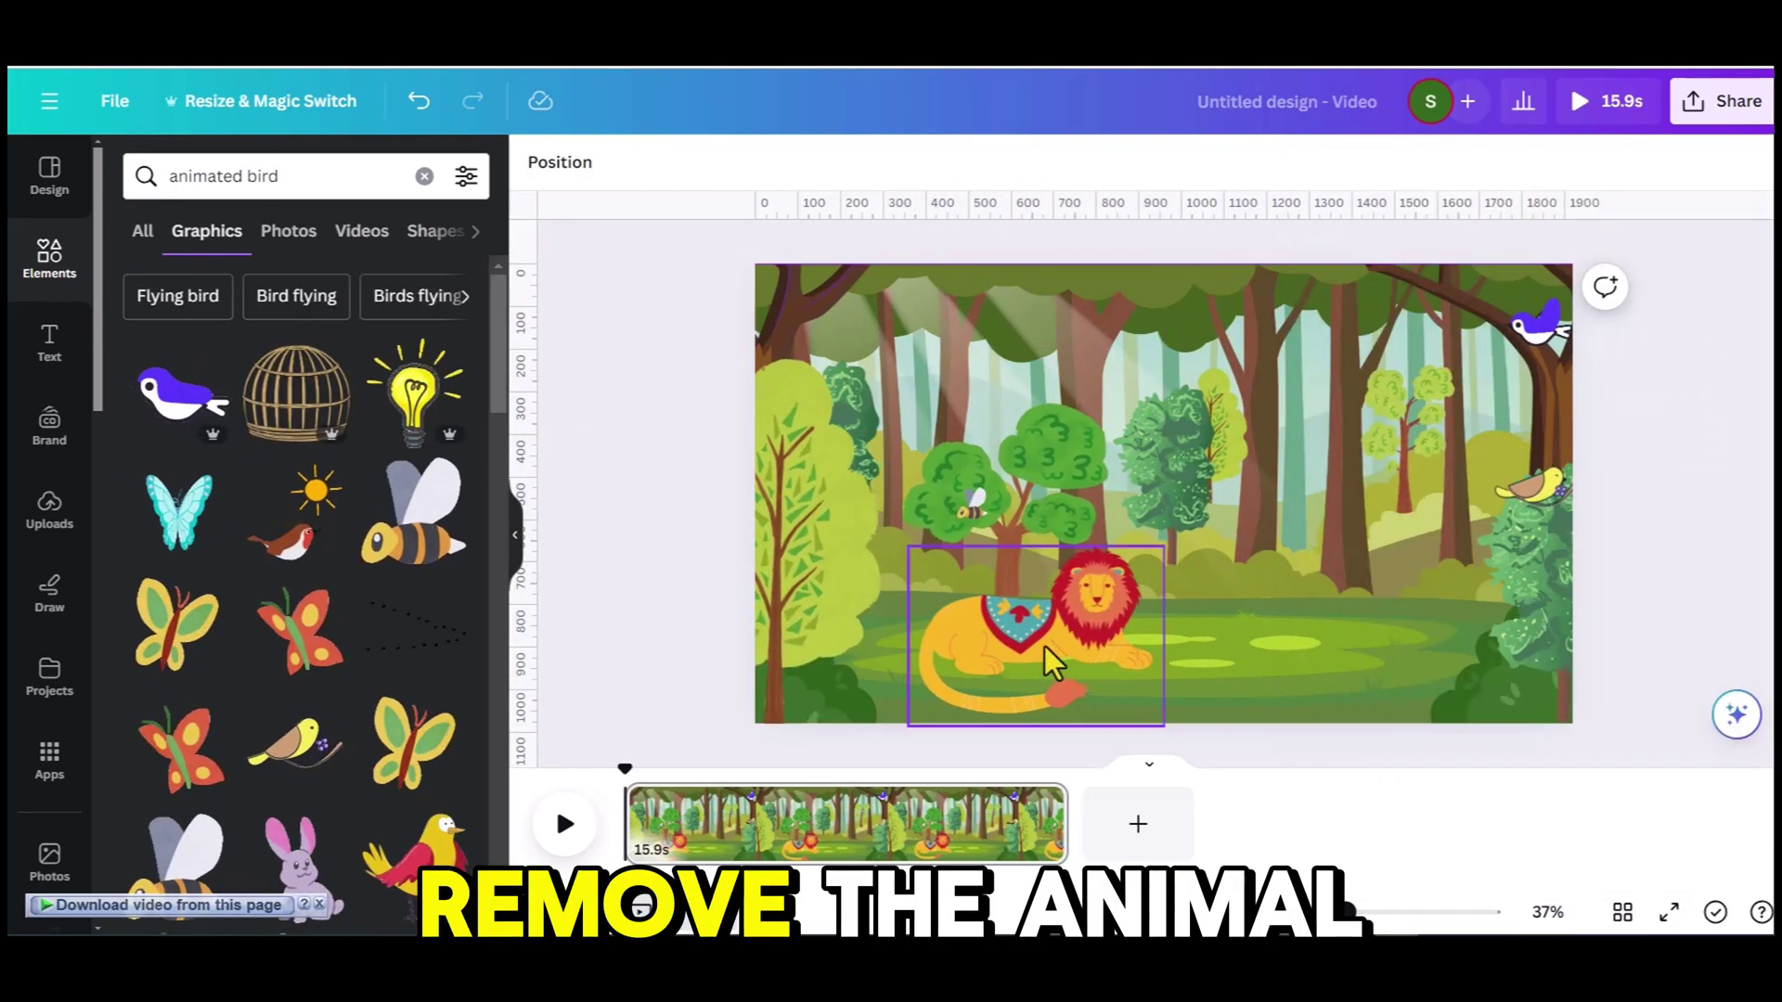
key("Delete")
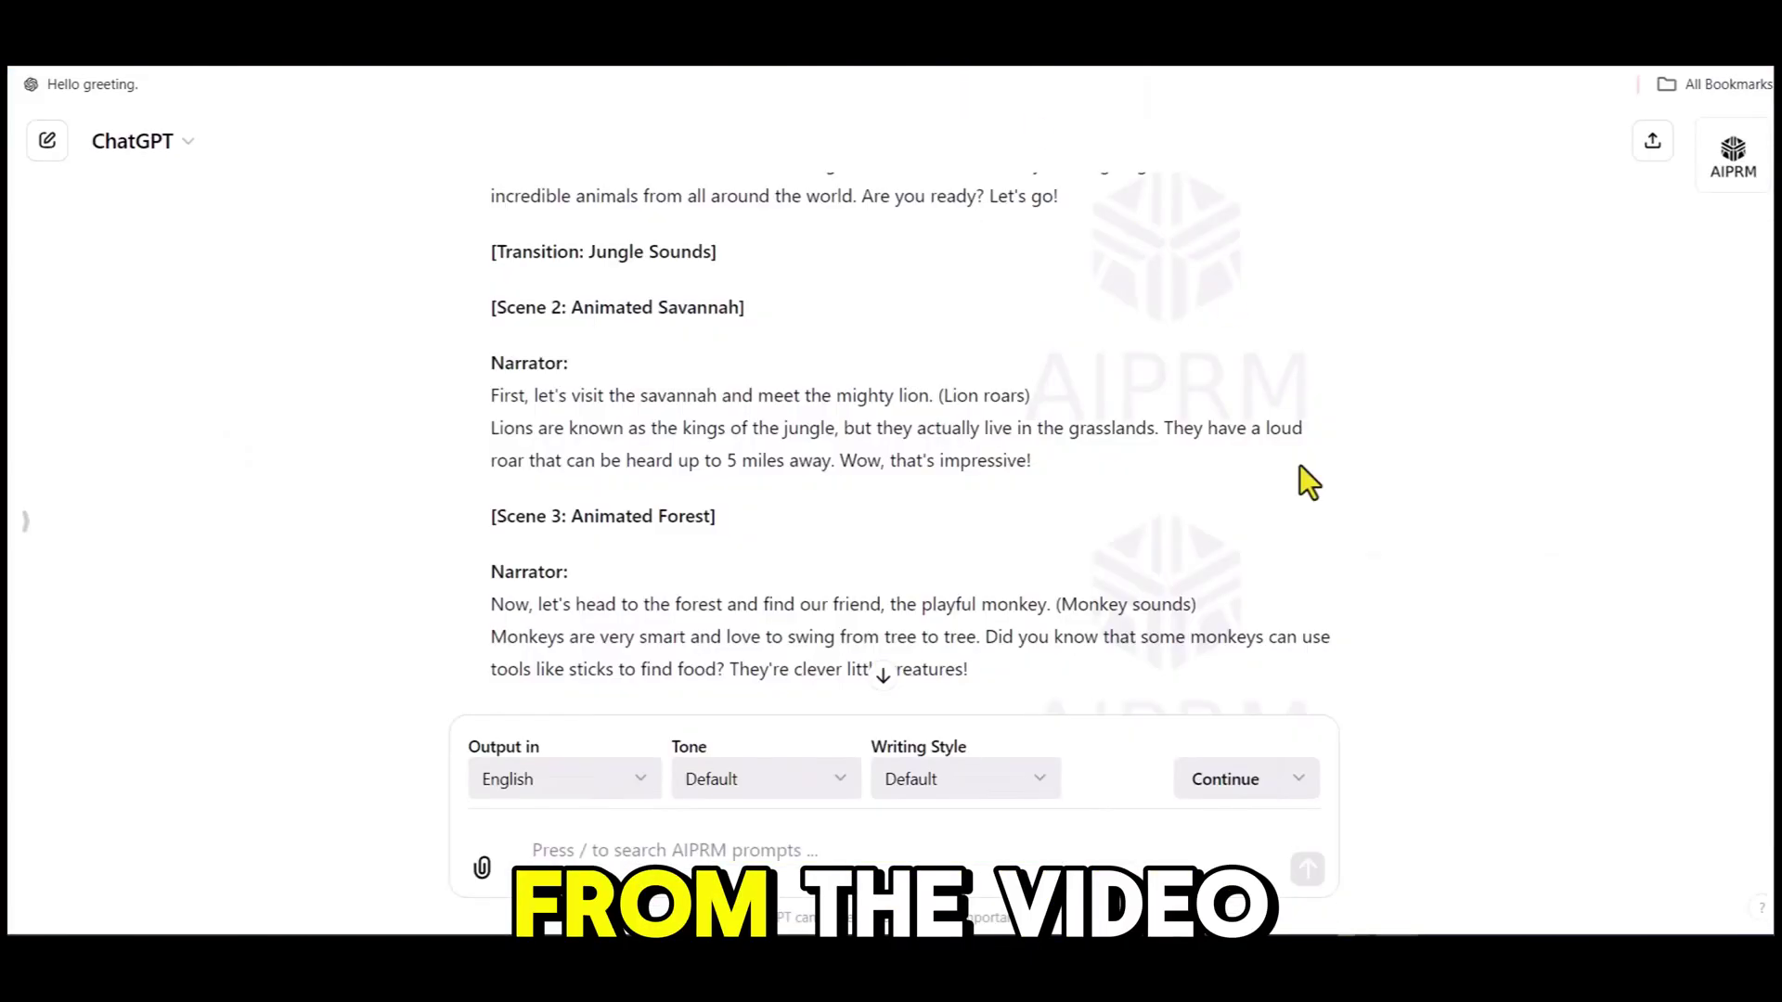
Check the ChatGPT script for the second animal, and in Canva hang a monkey from an "animated monkey" search in the upper-right trees
scroll(1297, 482, "down", 3)
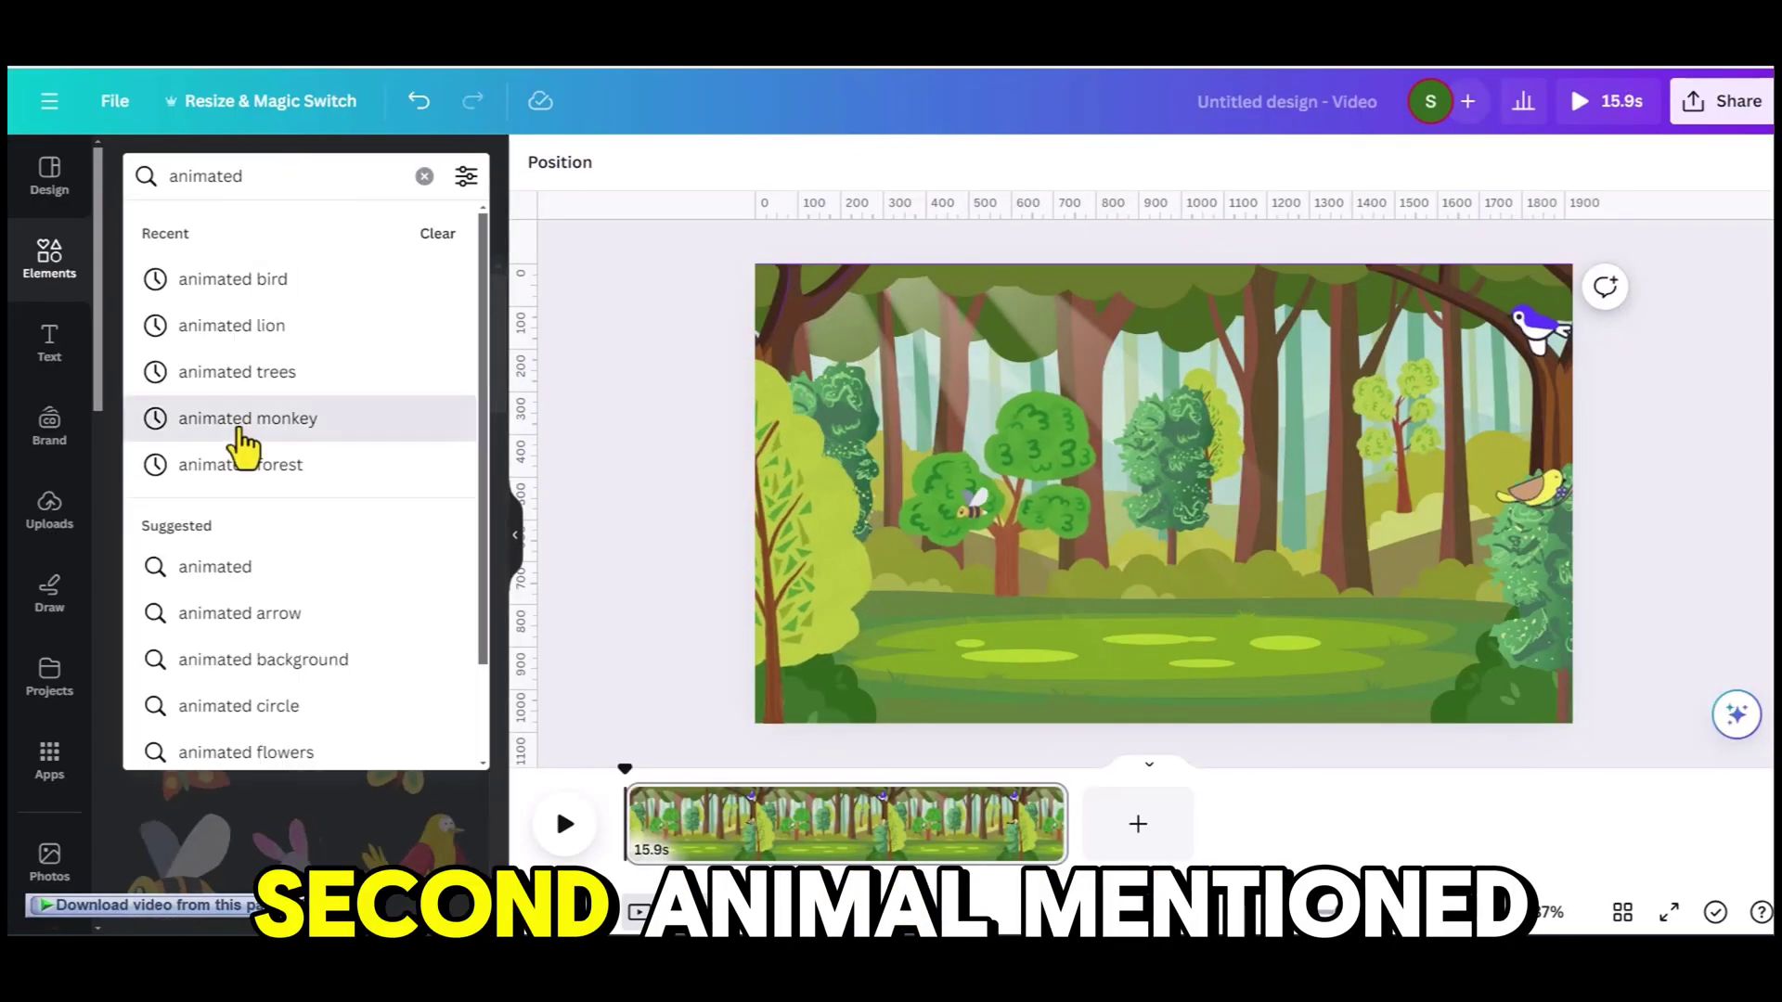
left_click(243, 432)
left_click(415, 390)
left_click_drag(1160, 487, 1367, 351)
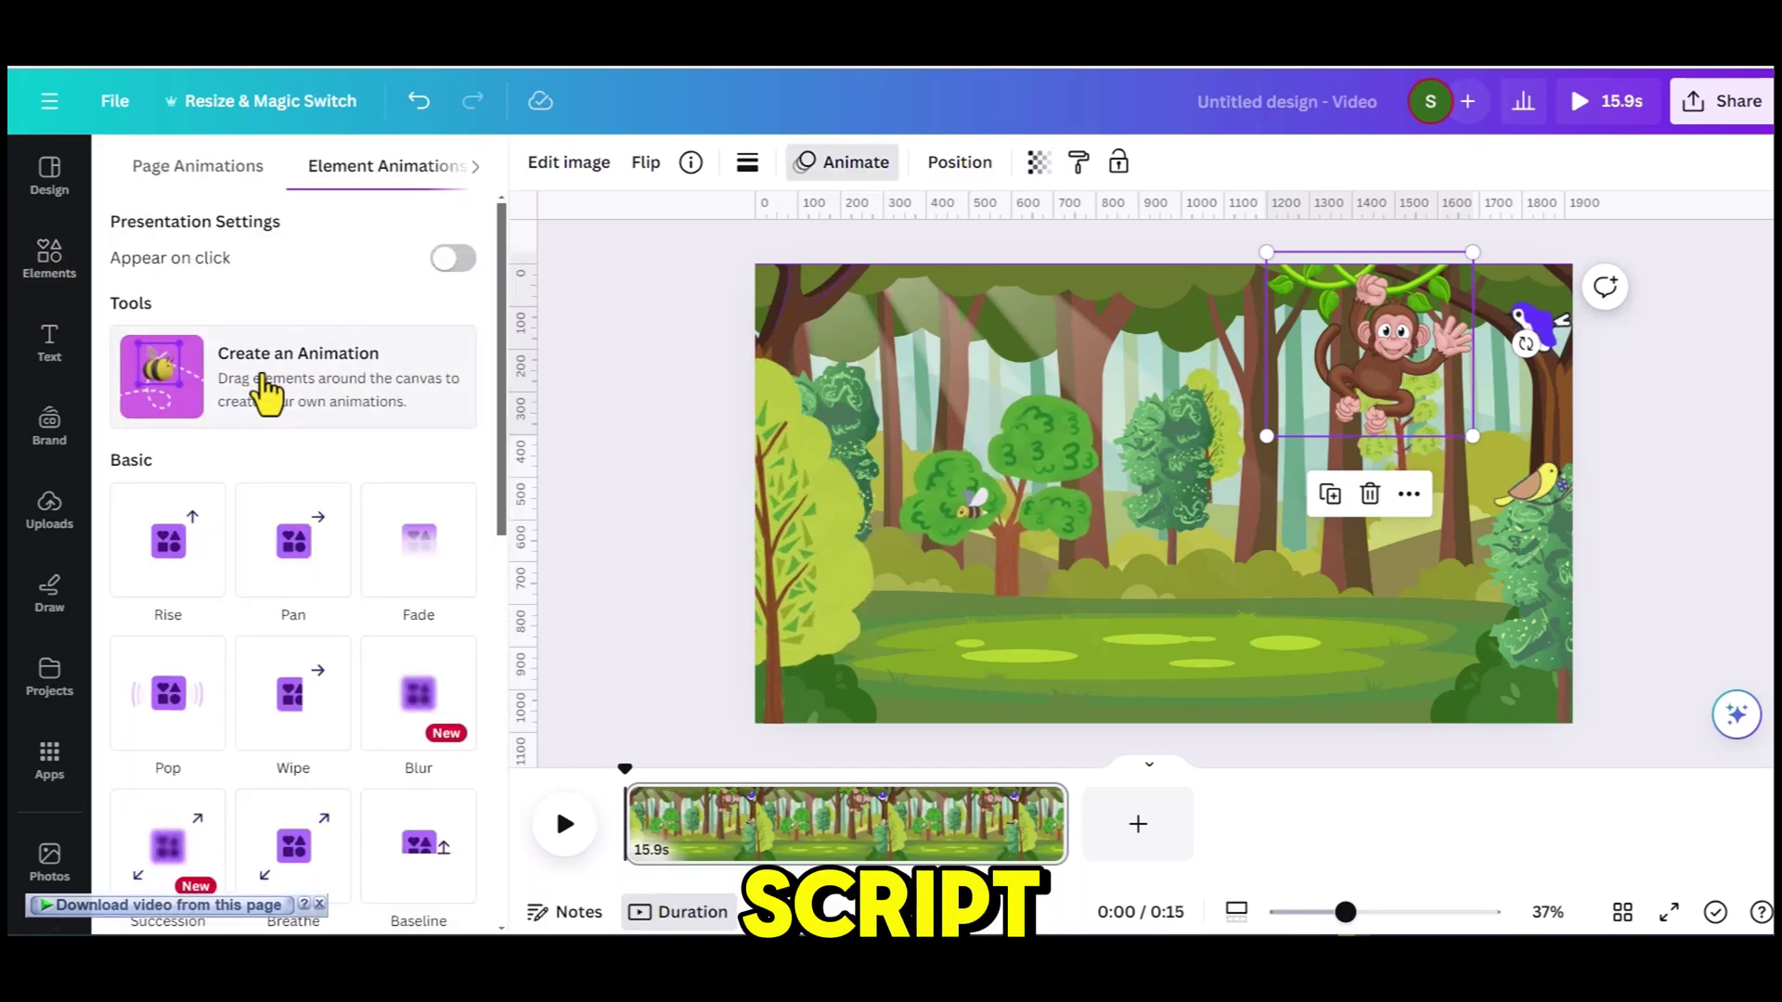
Draw a custom animation path moving the monkey from right to left across the upper forest, and download the scene
left_click(259, 390)
mouse_move(1374, 362)
left_mouse_down()
mouse_move(1269, 306)
mouse_move(966, 385)
mouse_move(800, 376)
left_mouse_up()
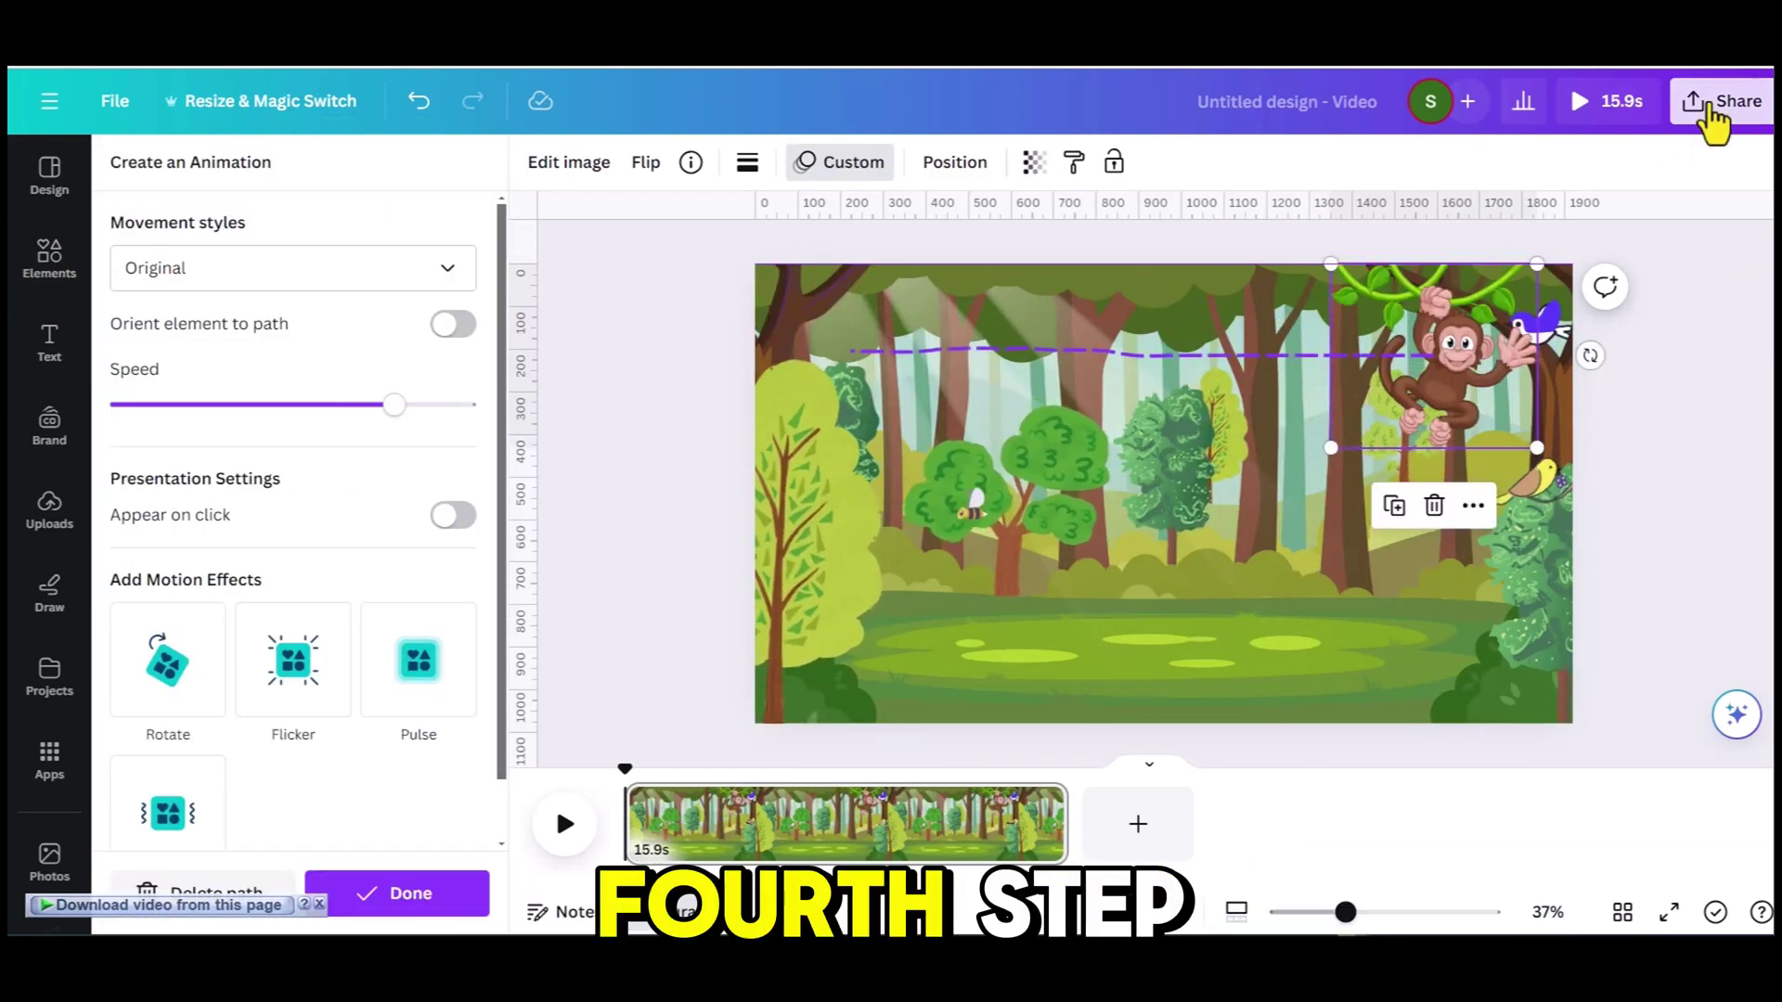
left_click(1710, 104)
left_click(1500, 525)
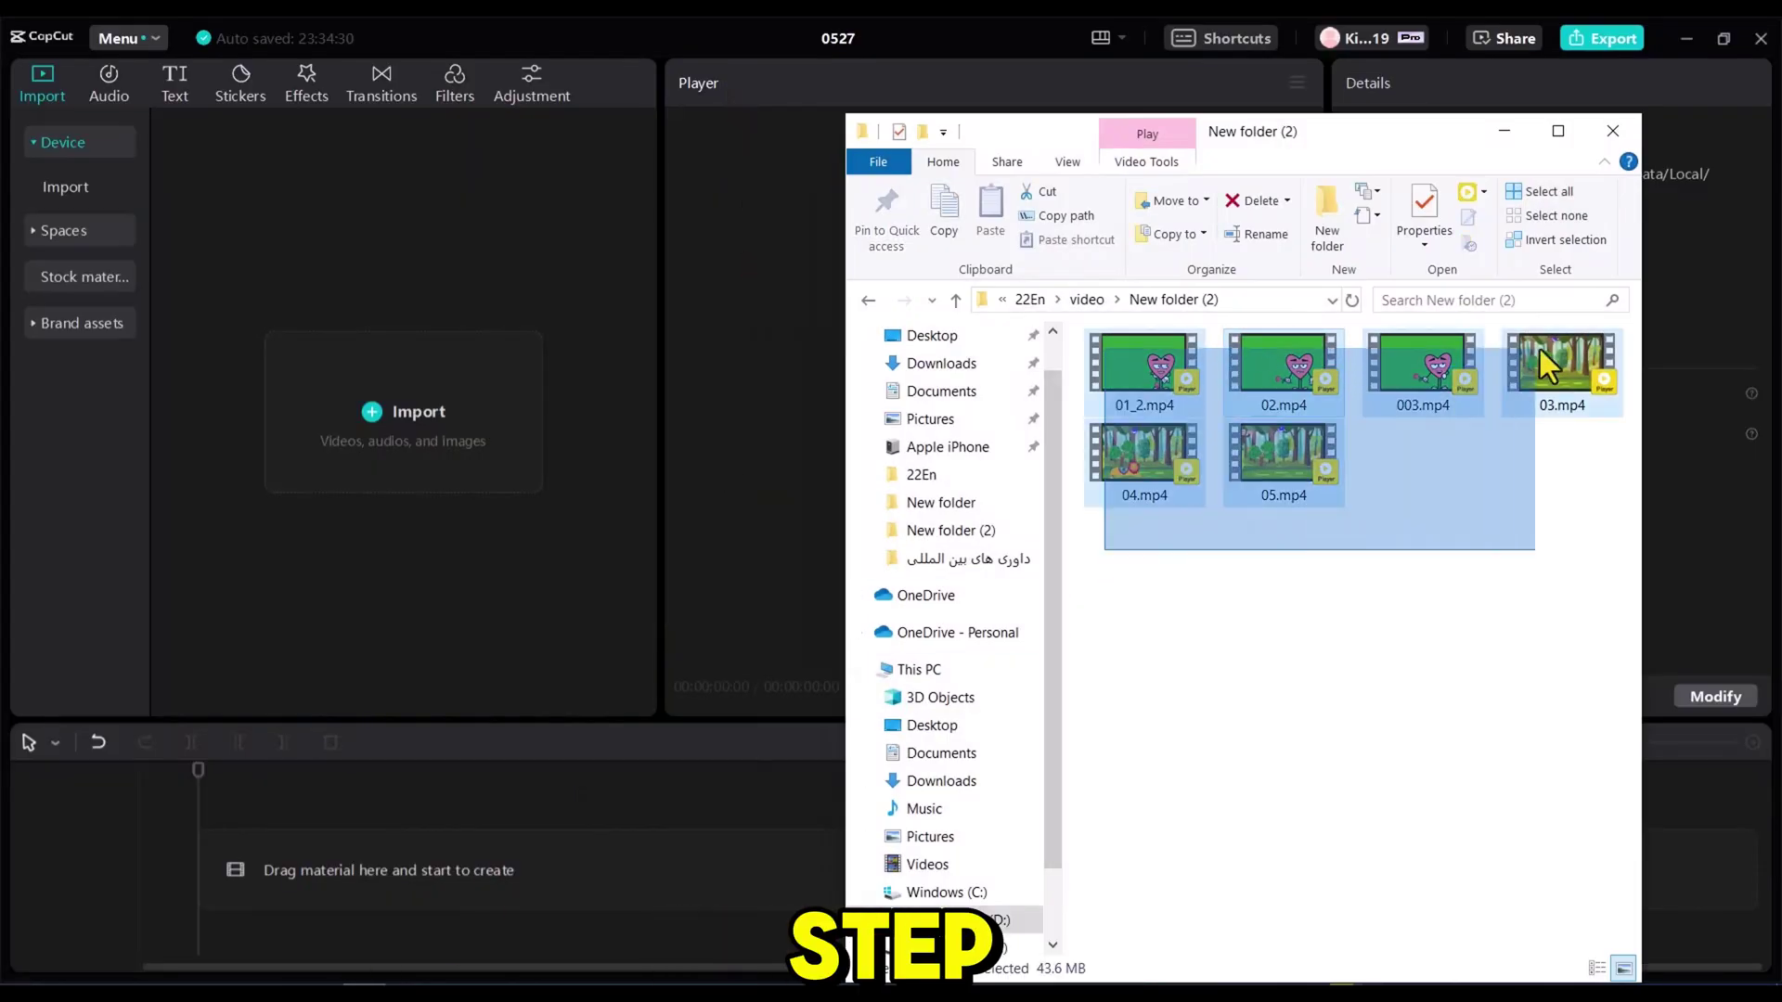
In CapCut, import the six video clips and stack 01_2.mp4 above 03.mp4 at the start of the timeline
left_click_drag(1545, 364, 408, 469)
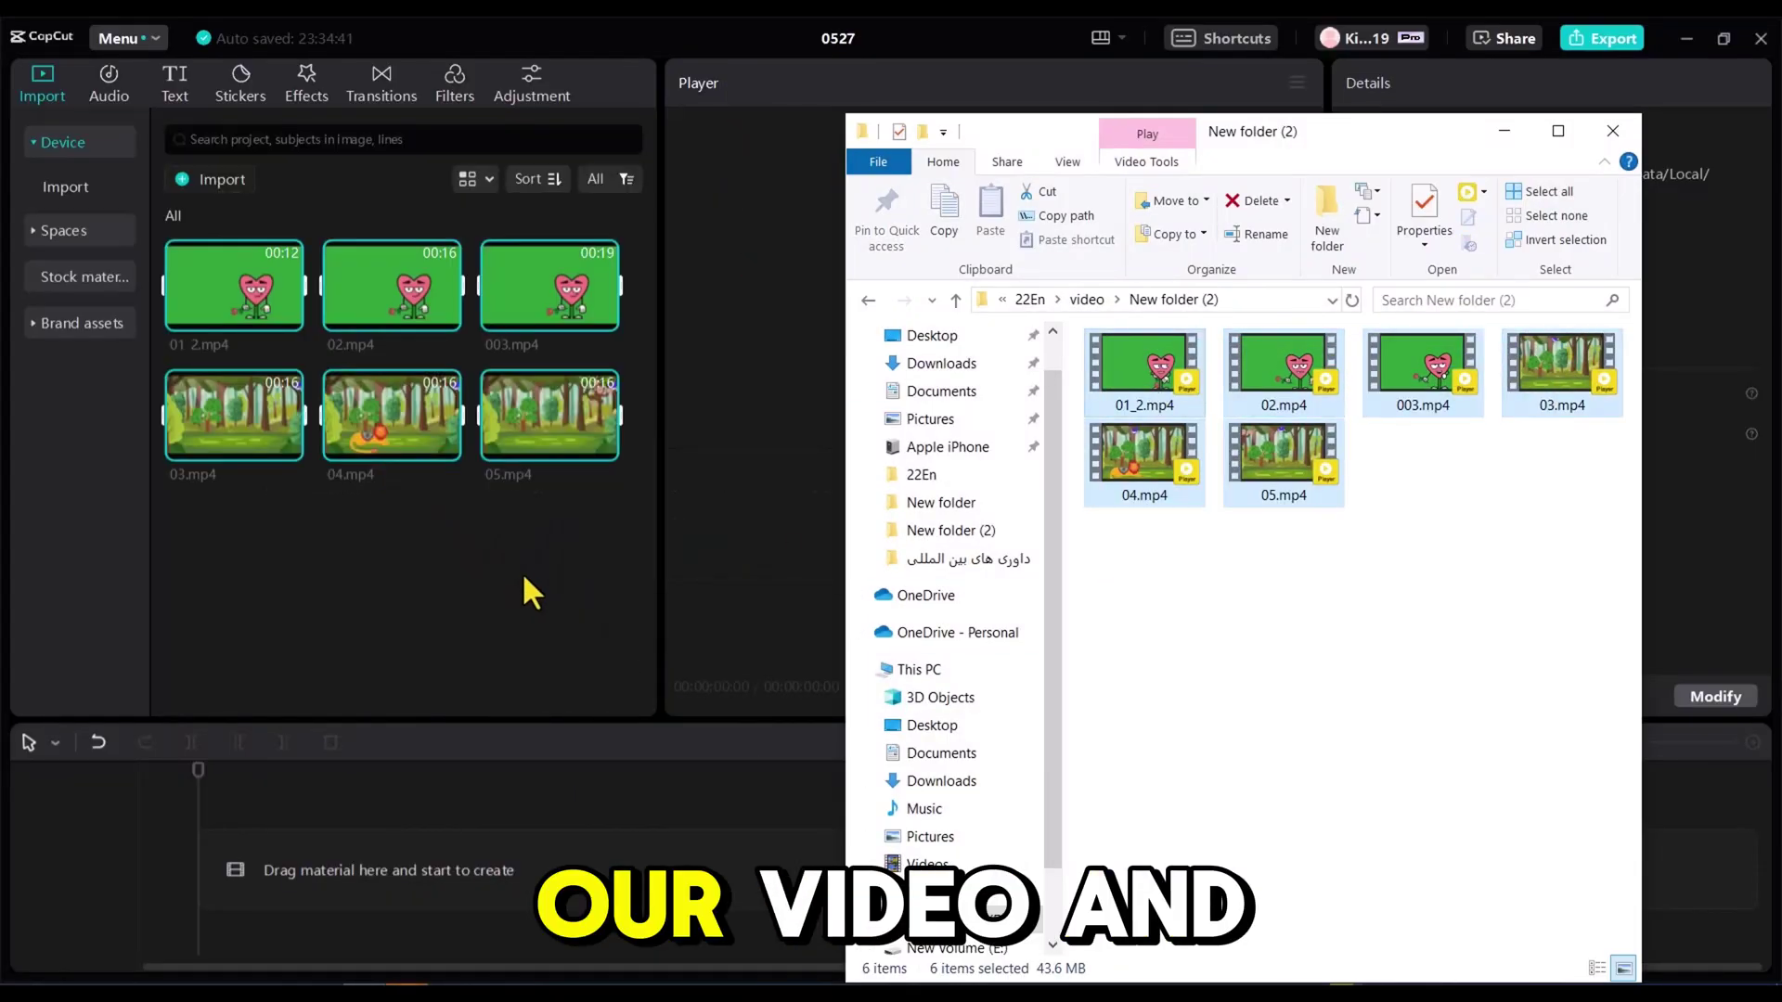
left_click(522, 572)
left_click(288, 447)
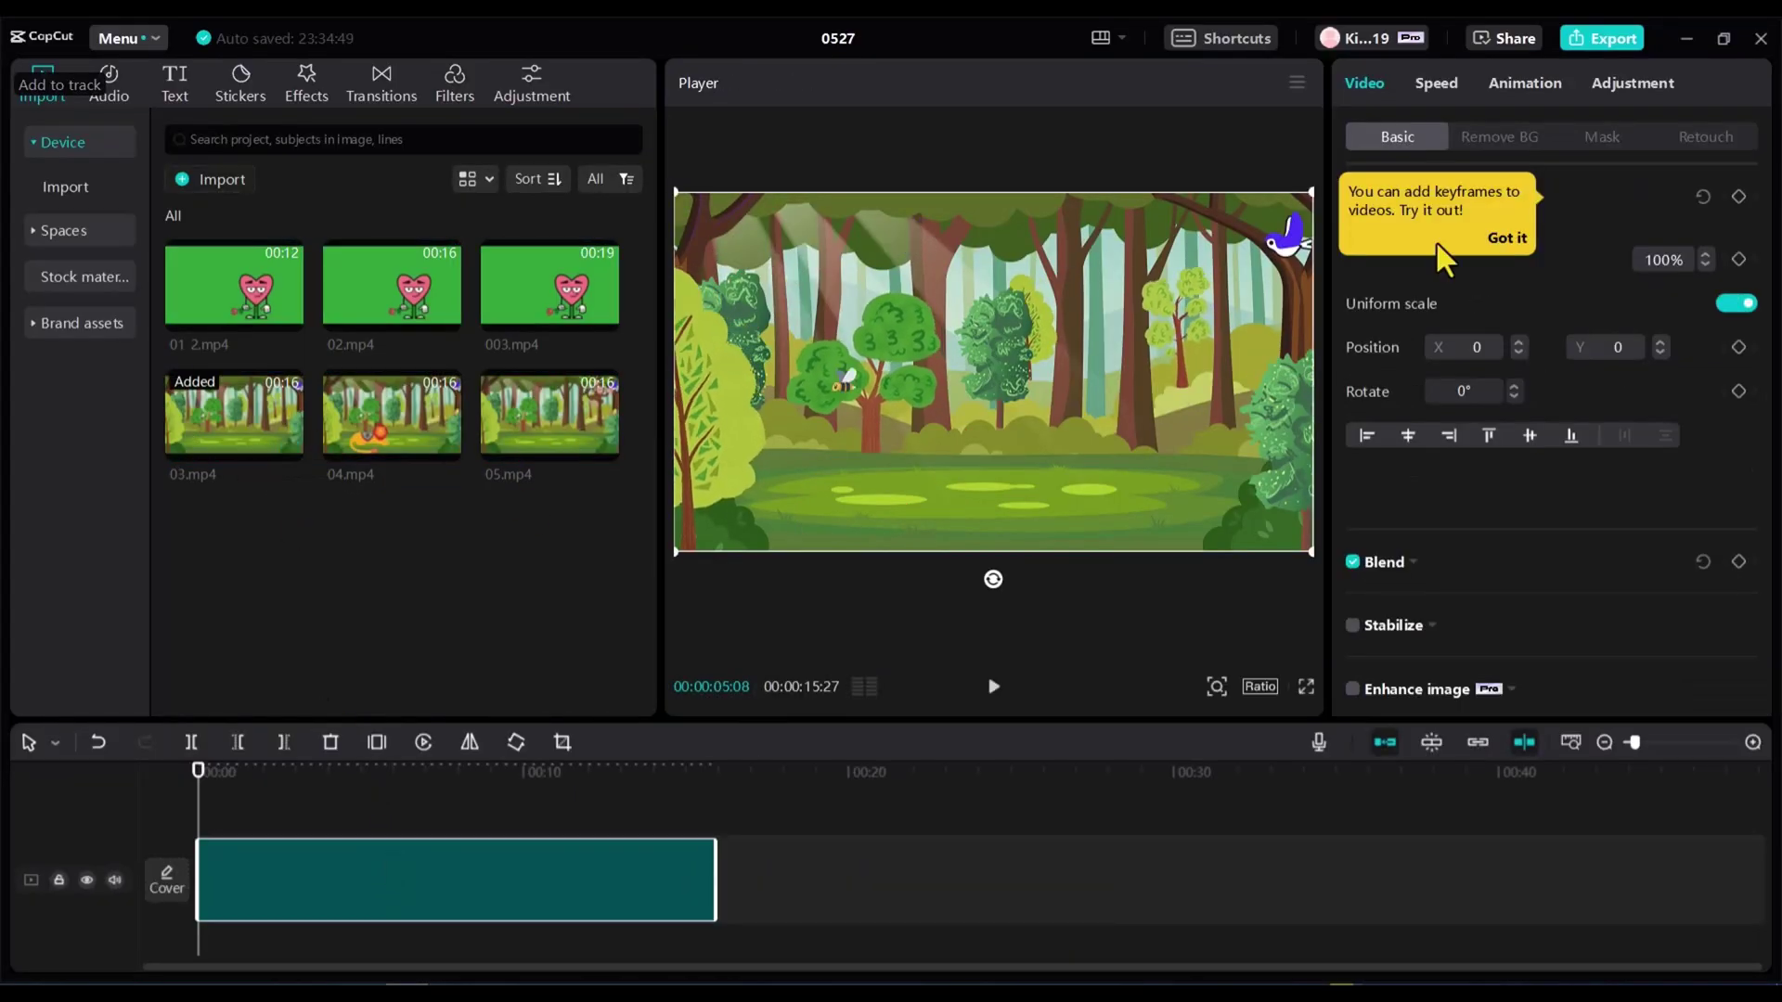
left_click(220, 284)
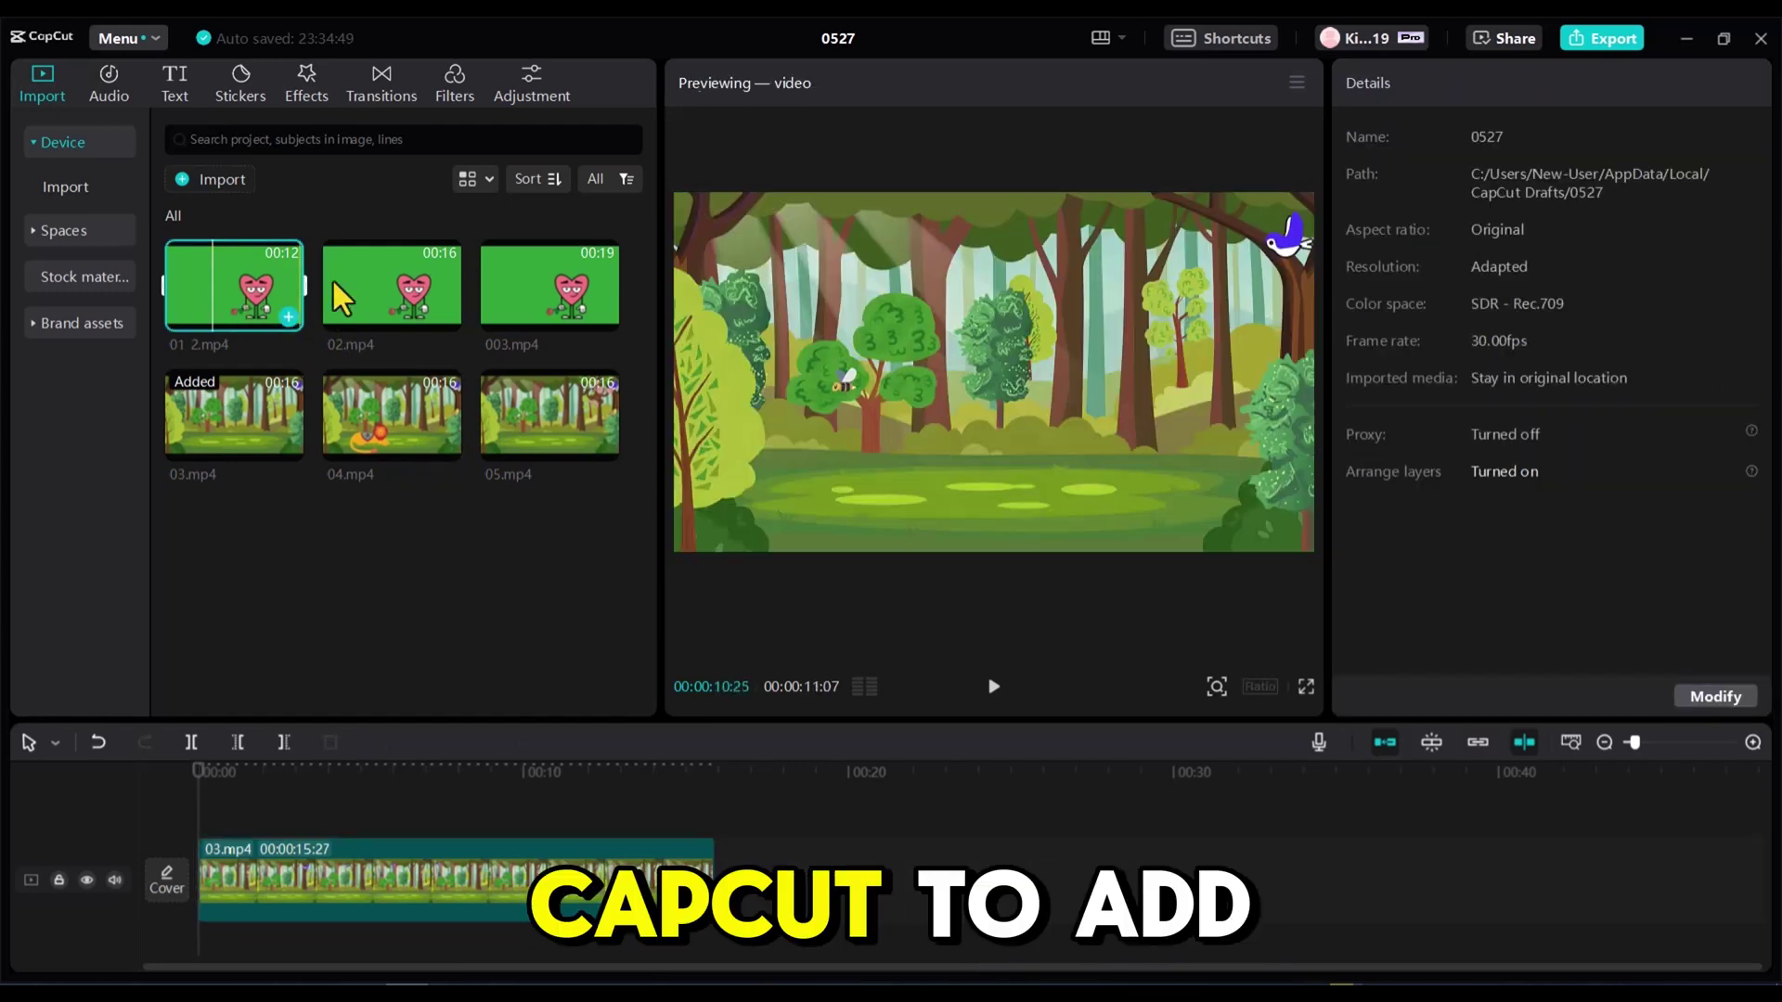
left_click_drag(287, 299, 516, 828)
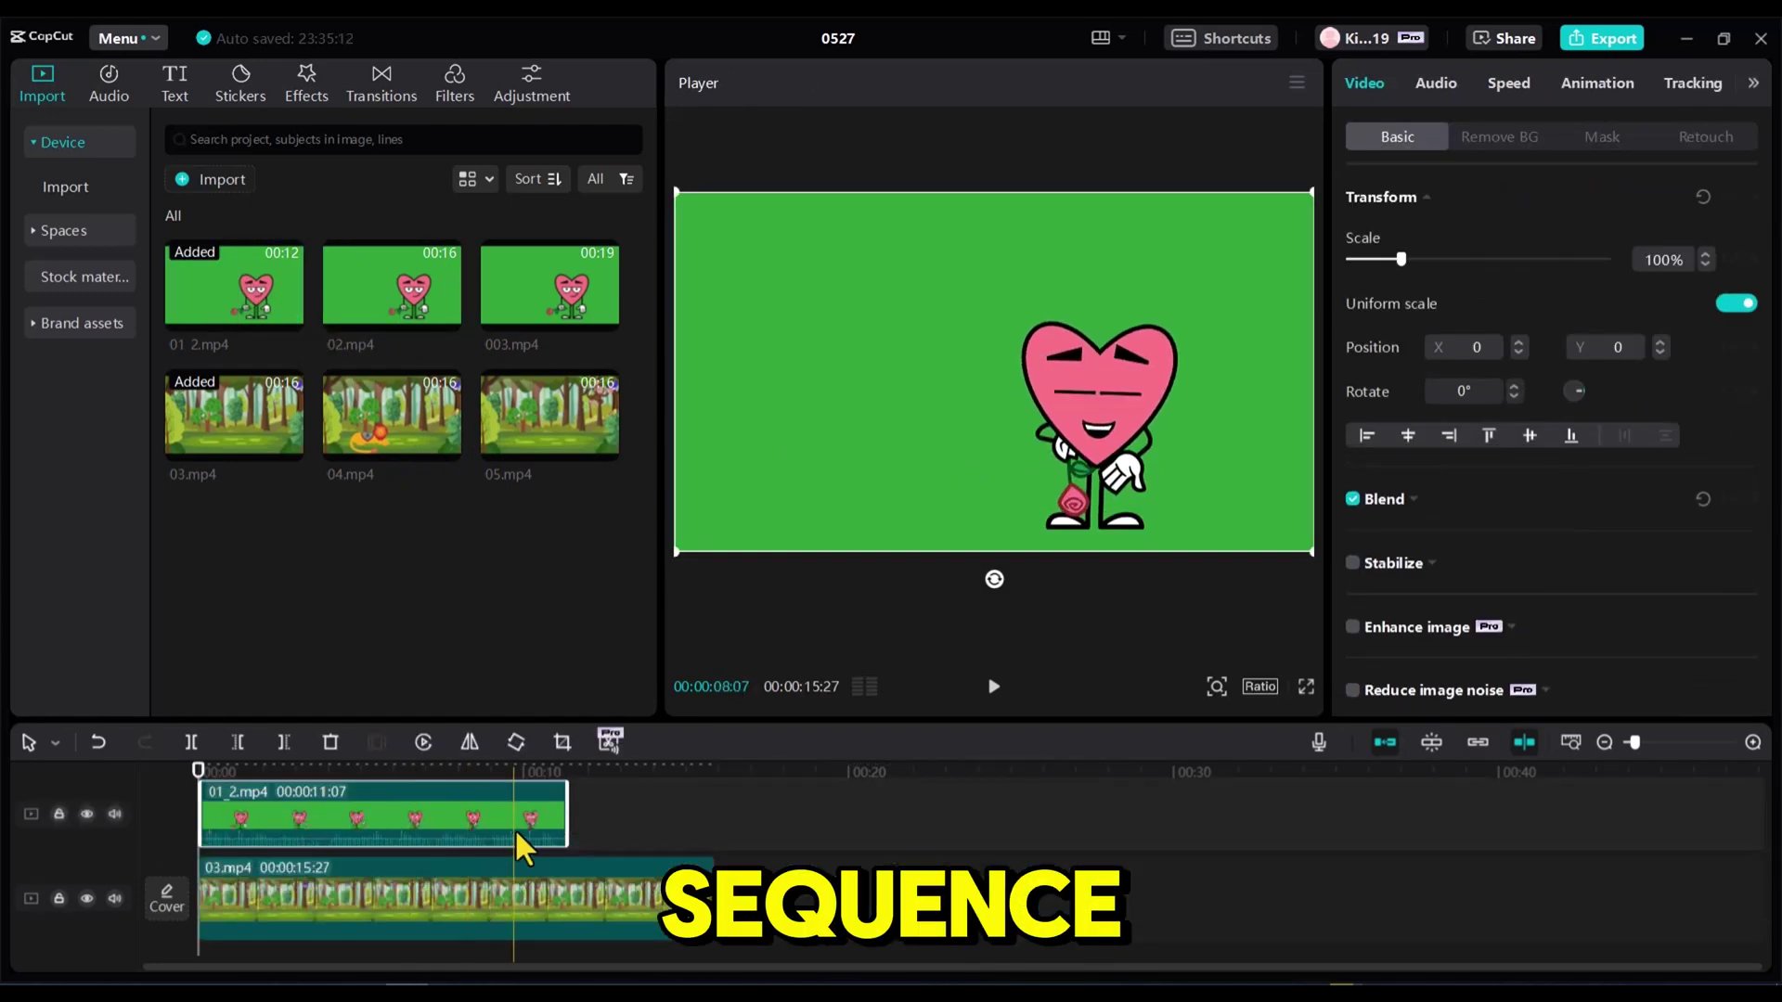
Remove the green background of 01_2.mp4 with the chroma key, and reposition the heart character in the forest
left_click(1499, 138)
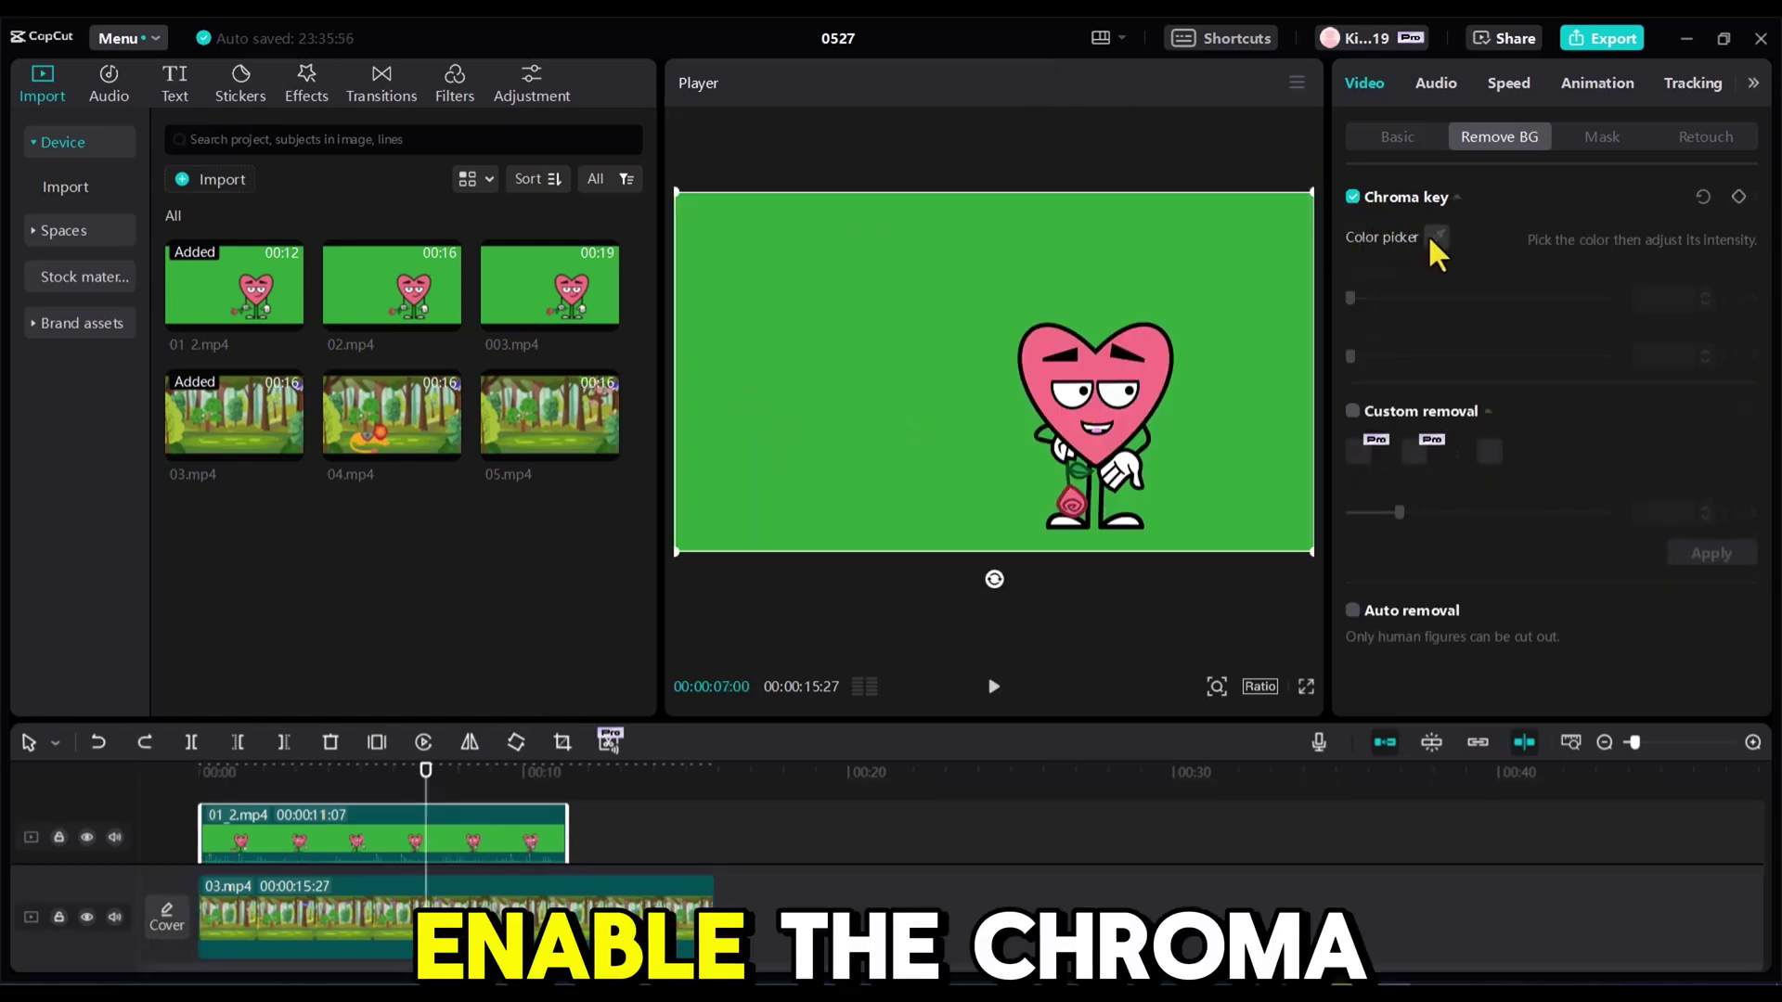
left_click(1438, 235)
left_click_drag(1350, 298, 1513, 351)
left_click_drag(1149, 423, 997, 444)
Trim the end of 03.mp4 to match the end of 01_2.mp4
left_click_drag(715, 891, 563, 891)
scroll(1591, 928, "up", 3)
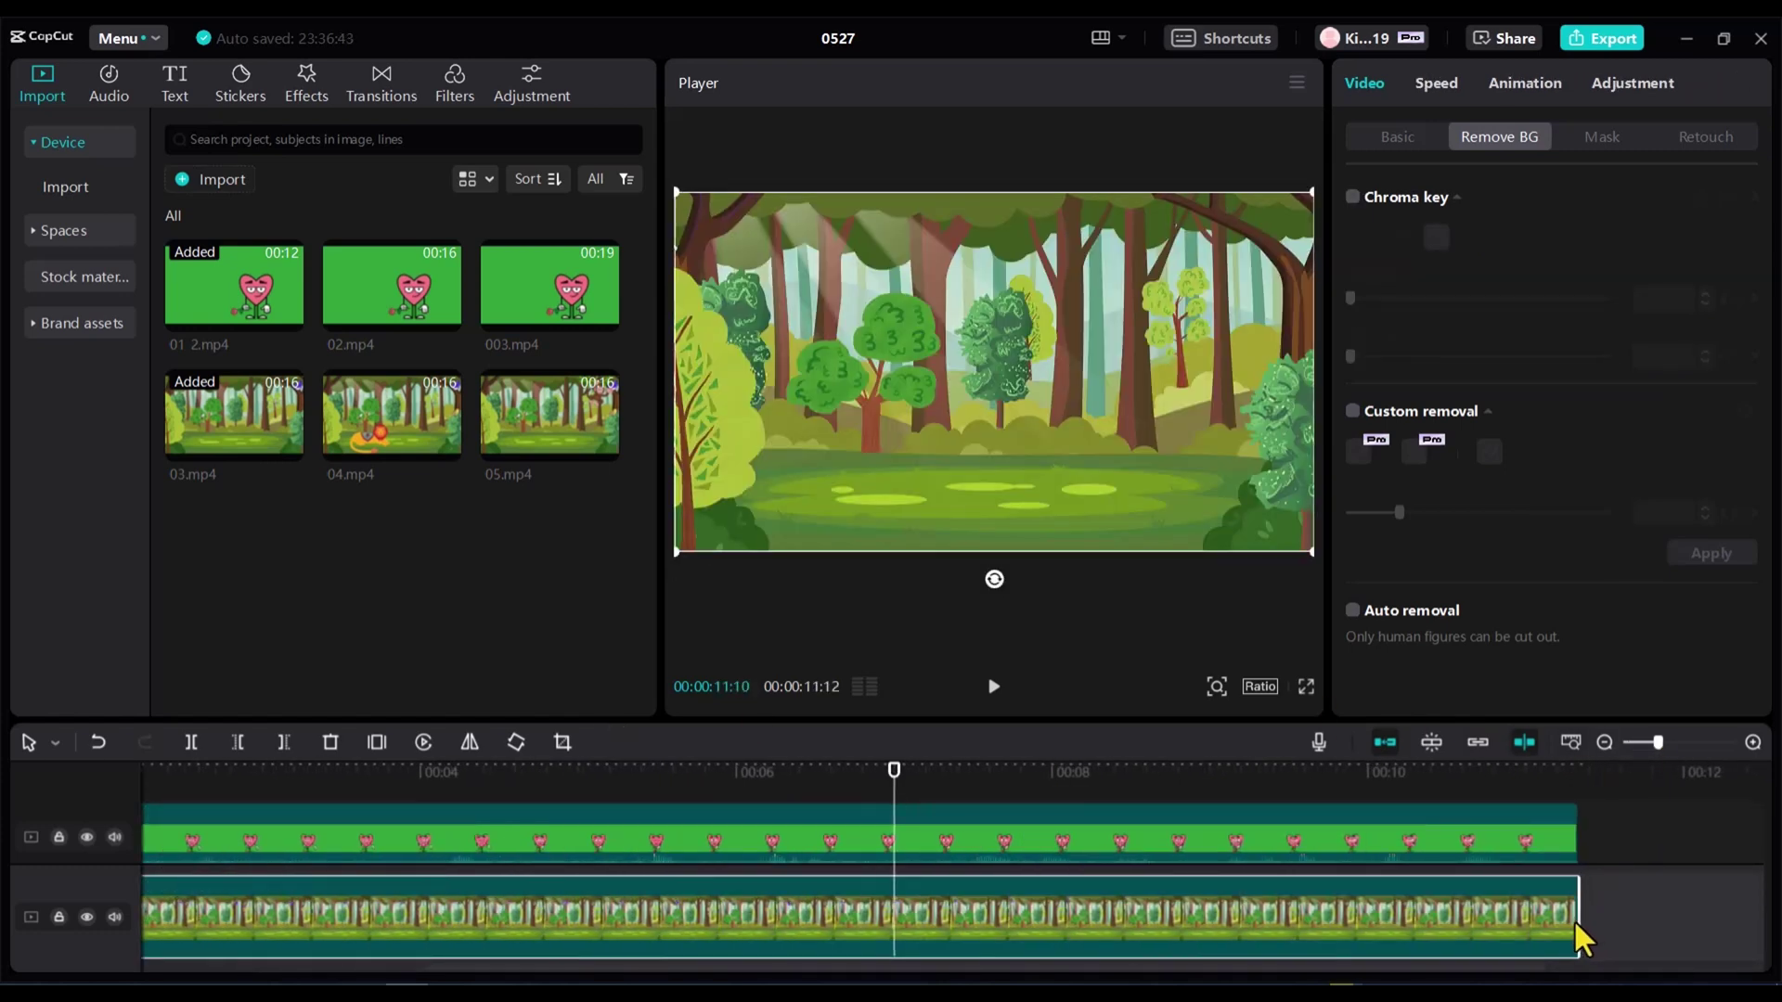
scroll(1617, 756, "down", 3)
Add 04.mp4 directly after 03.mp4, with 02.mp4 above it on the character track
left_click(647, 773)
left_click(446, 444)
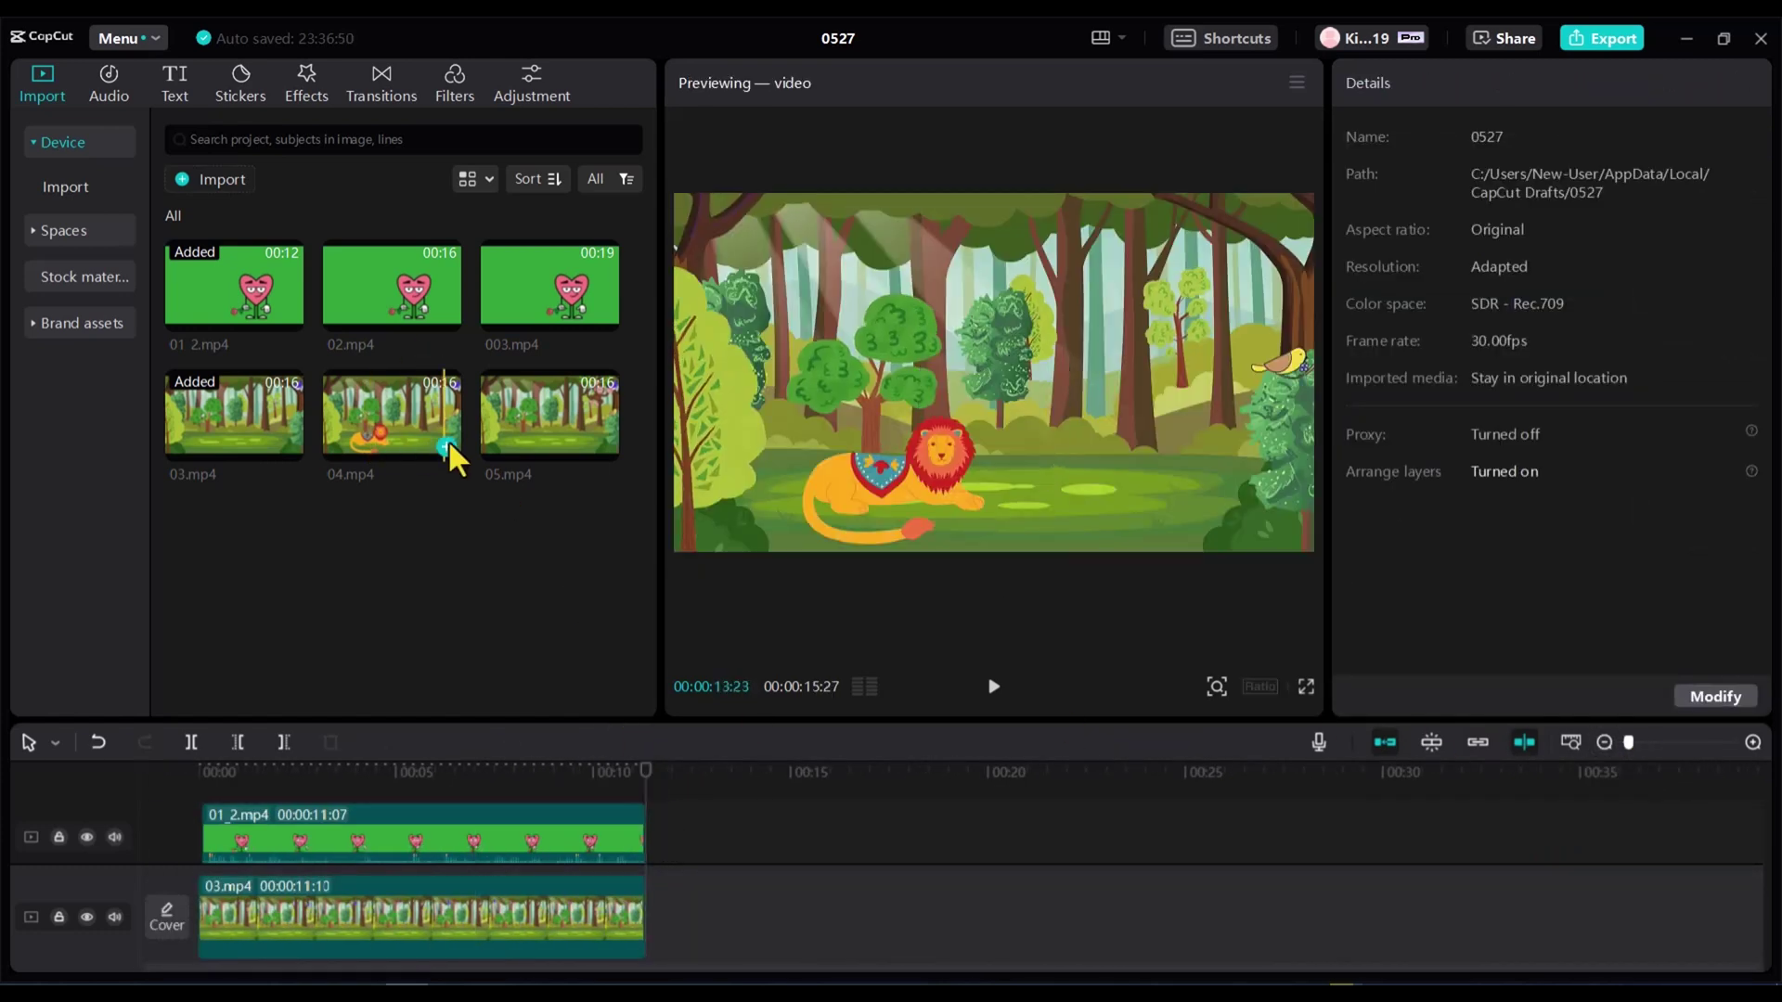
left_click(449, 449)
left_click(443, 314)
left_click(449, 320)
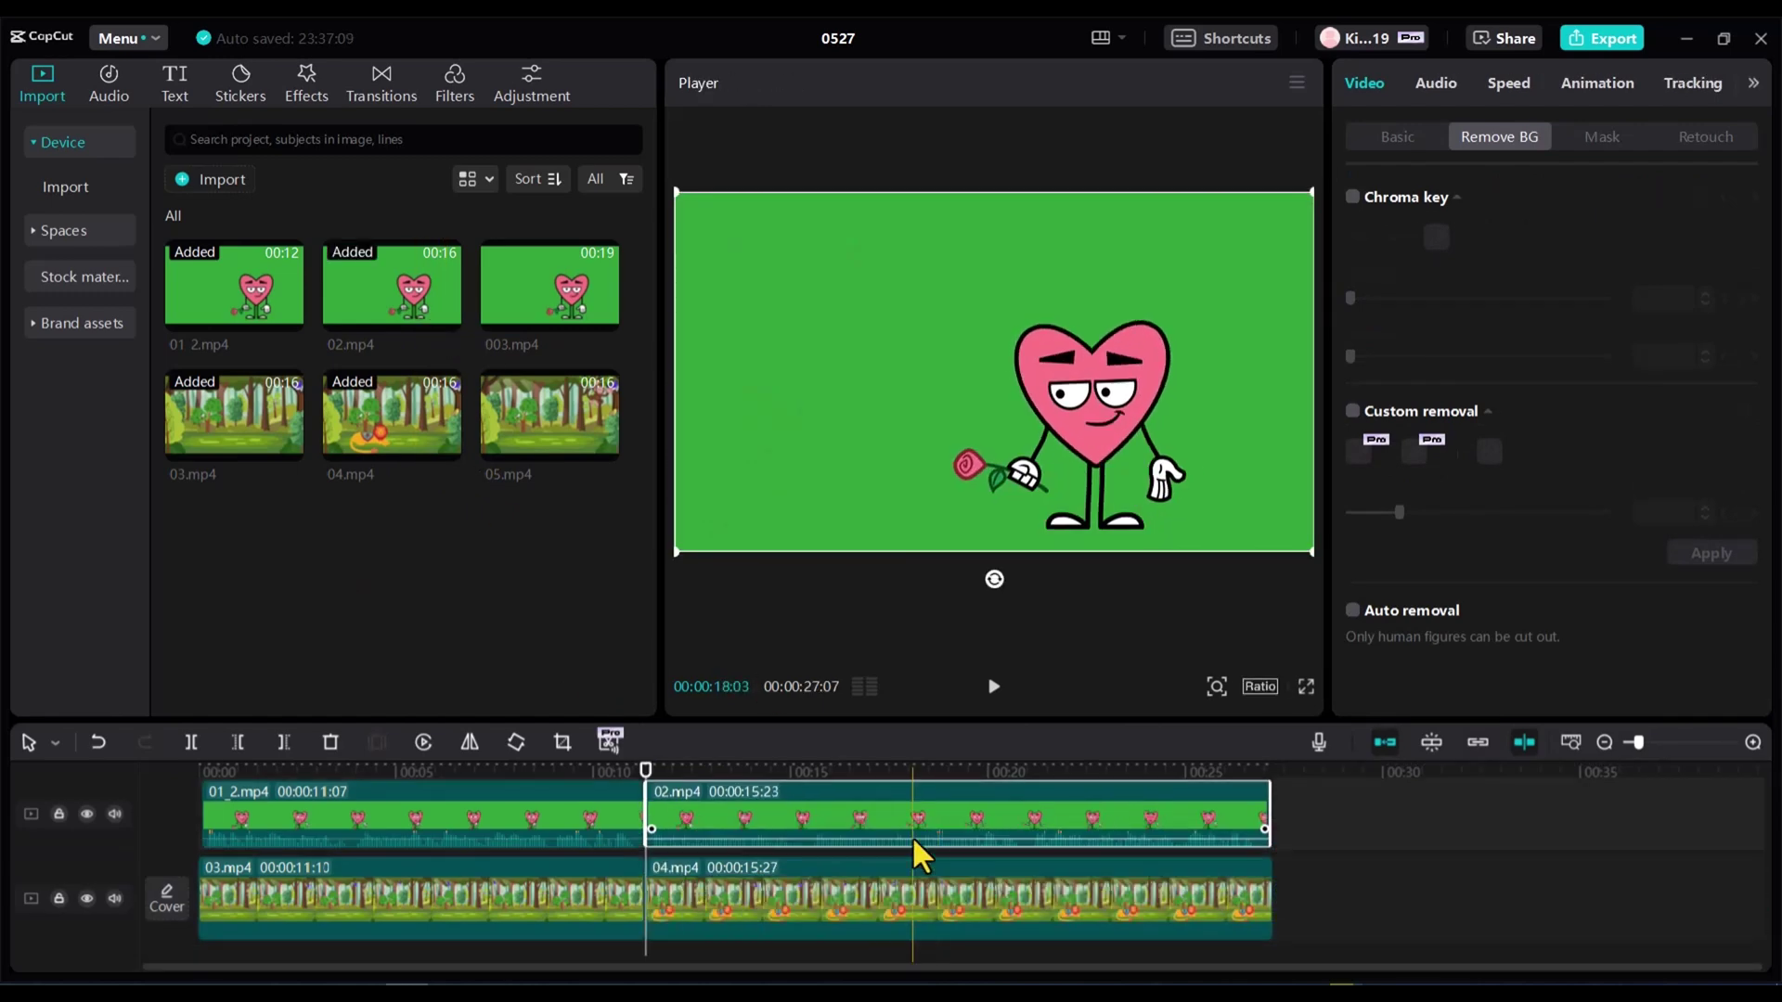
Chroma-key the green out of 02.mp4 with intensity 4 and shadow 12, and place the heart beside the lion
left_click(1102, 844)
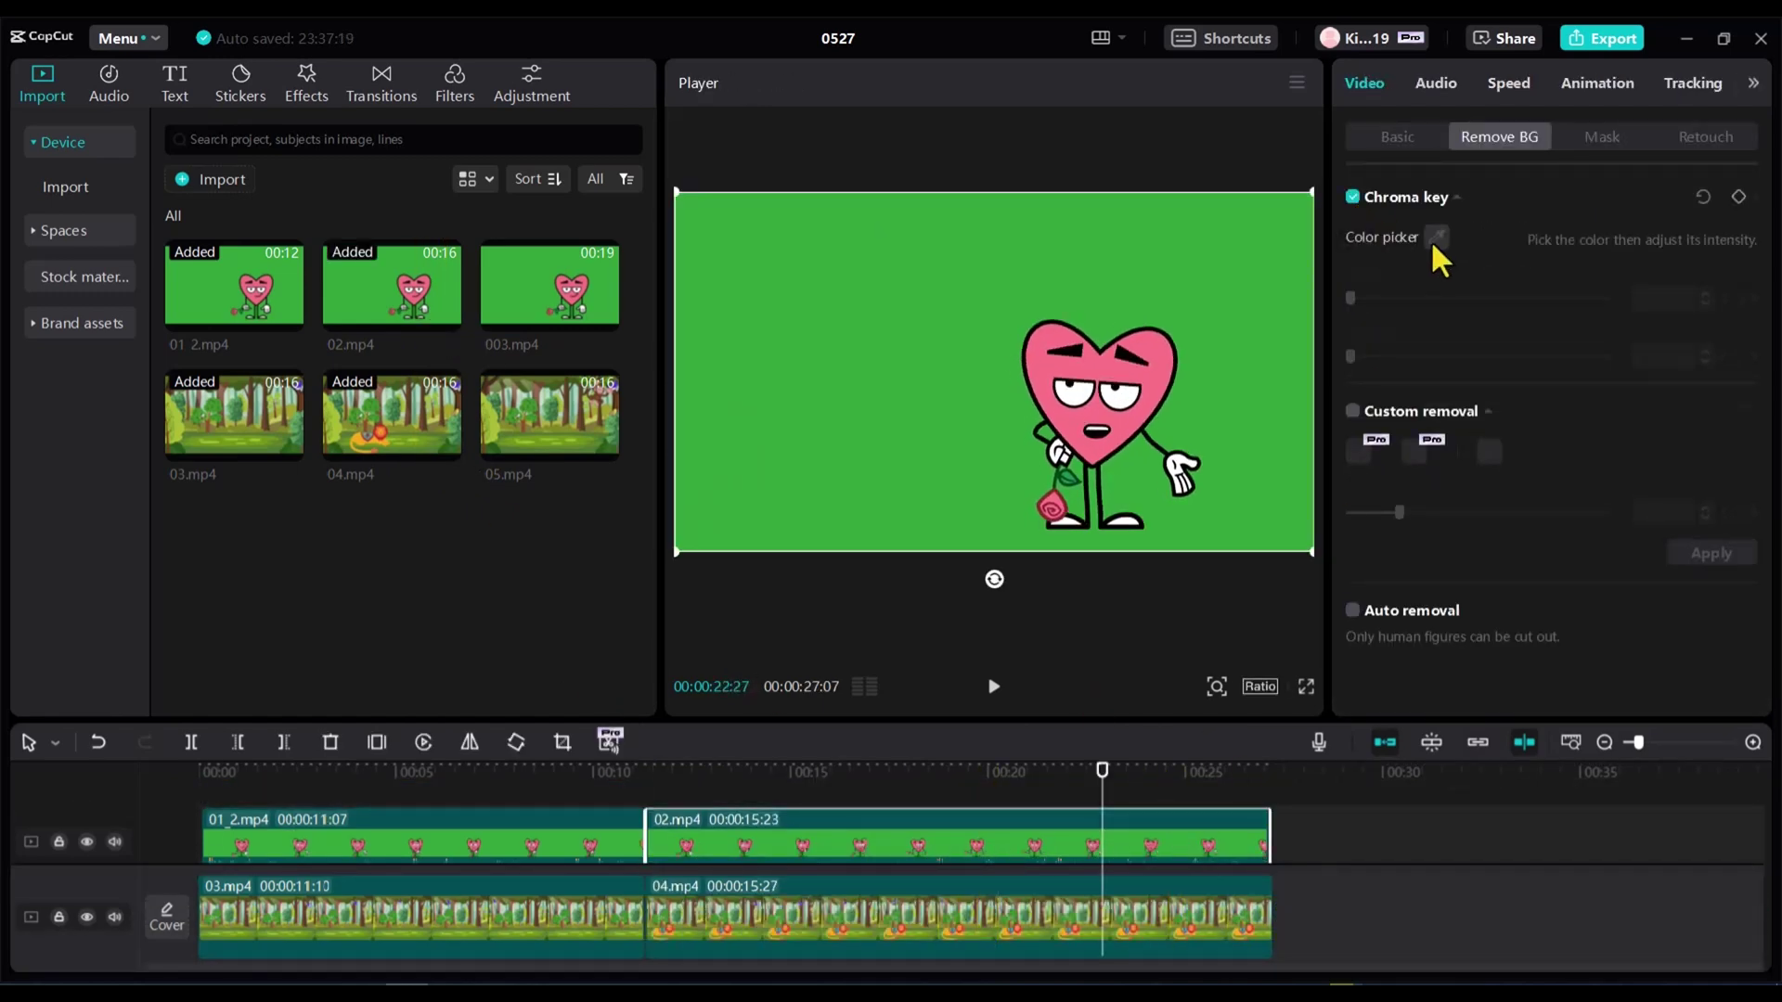
left_click_drag(1352, 304, 1362, 347)
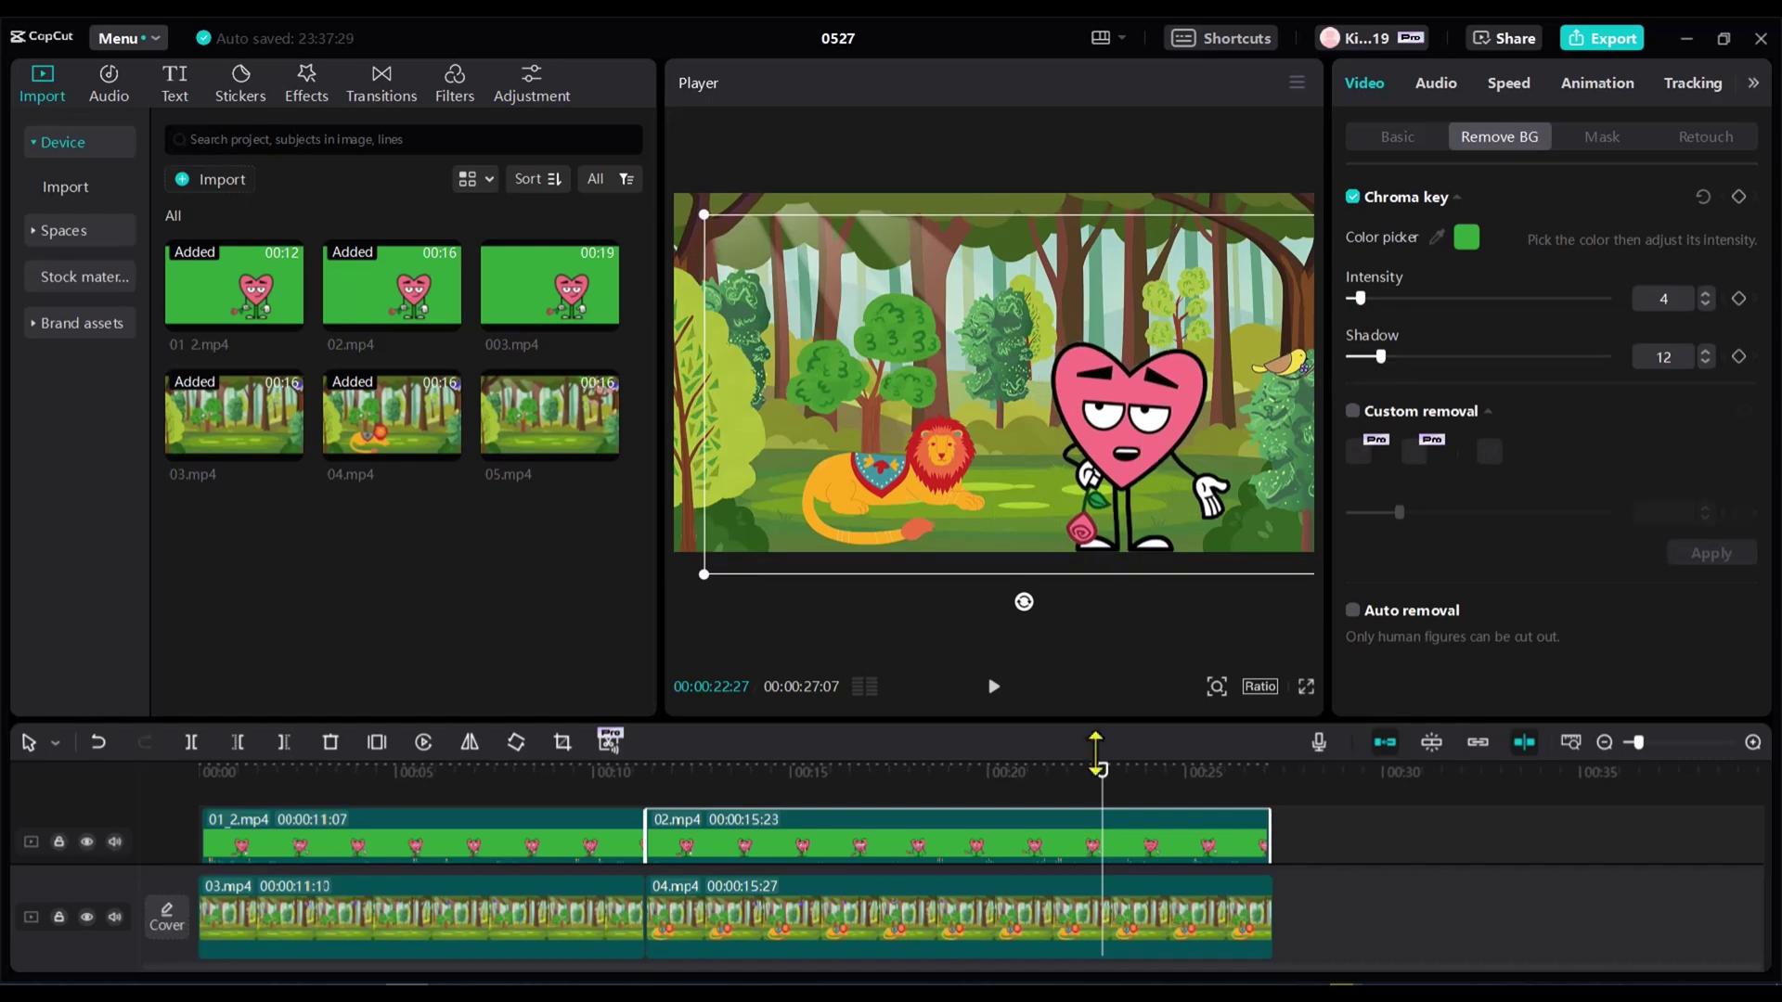
left_click_drag(1096, 754, 674, 798)
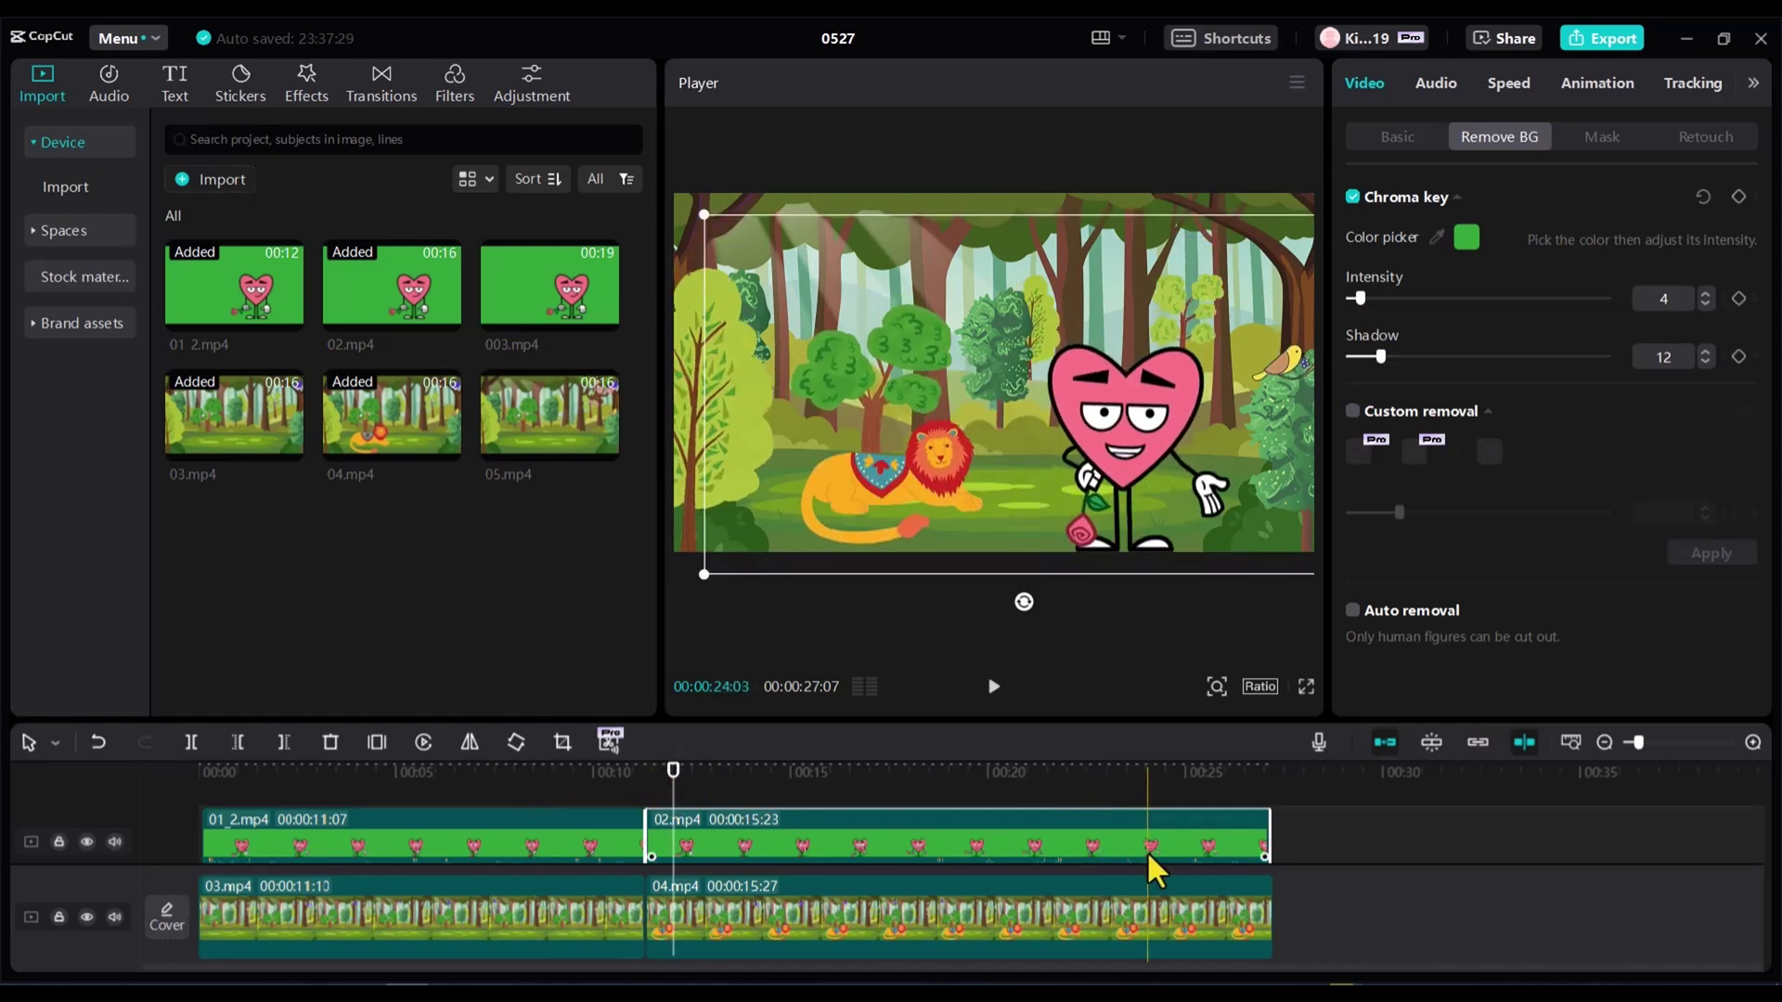
Append 05.mp4 with 003.mp4 above it, and chroma-key the green out of 003.mp4 with intensity 5 and shadow 15
left_click(605, 453)
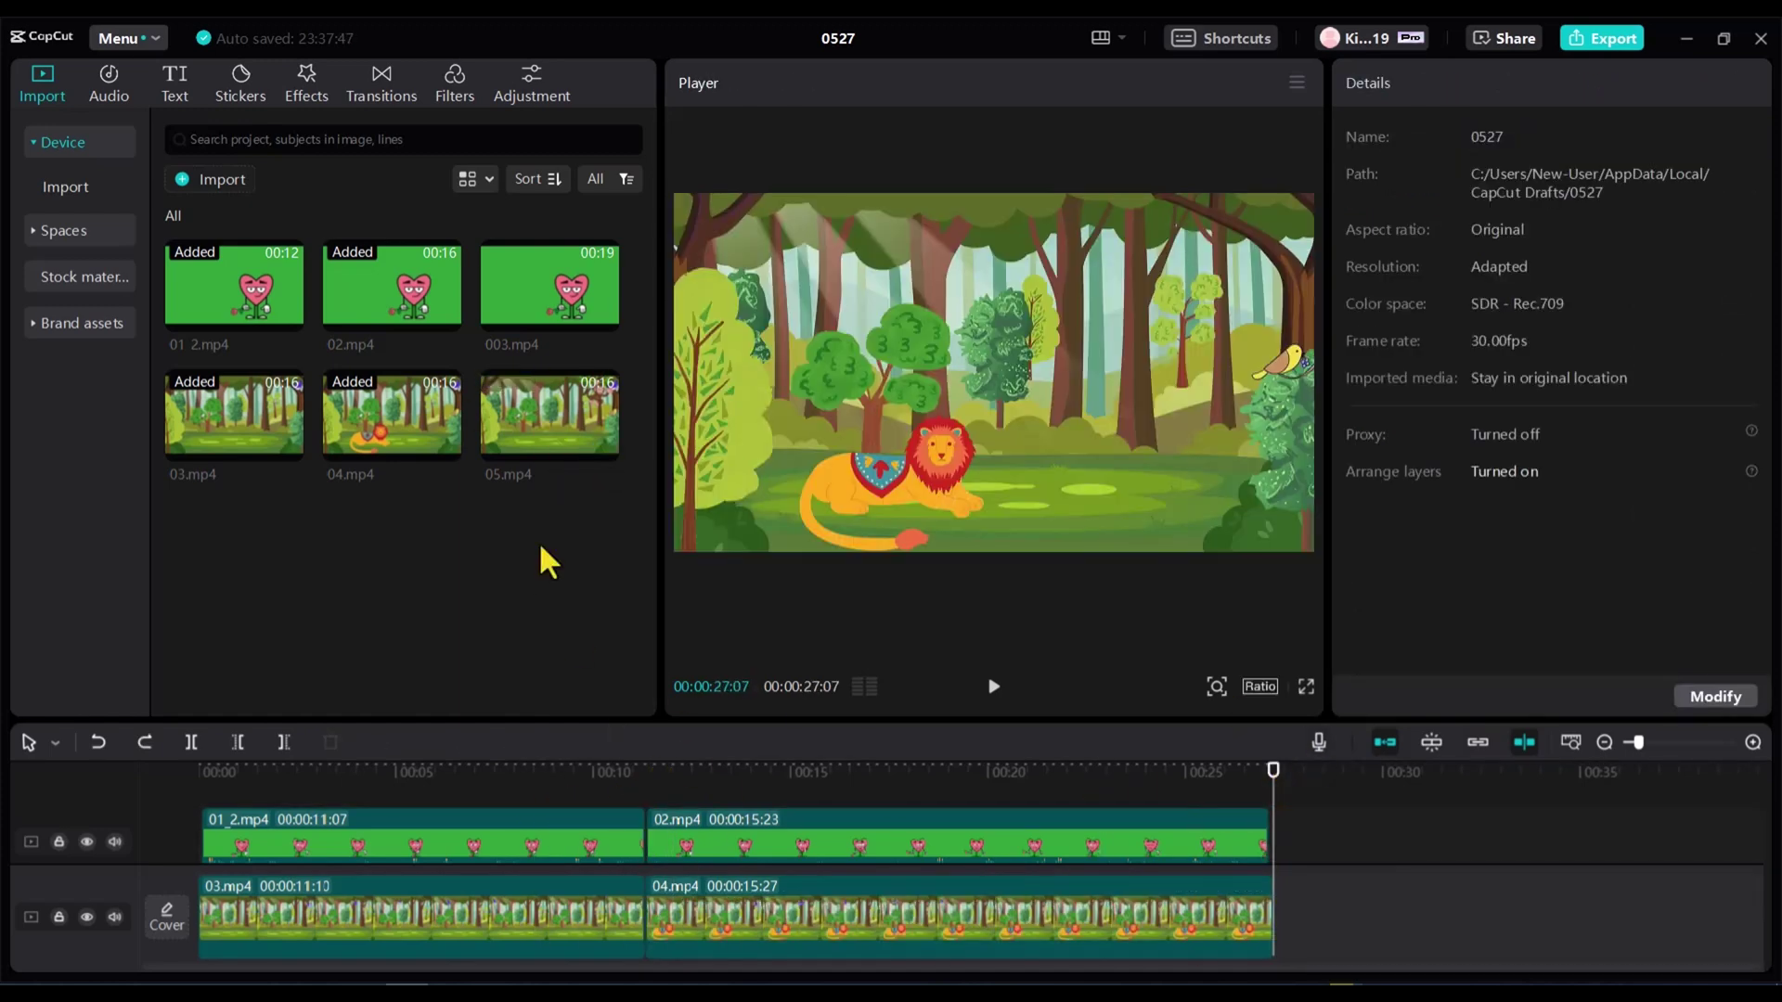
left_click_drag(550, 283, 1292, 810)
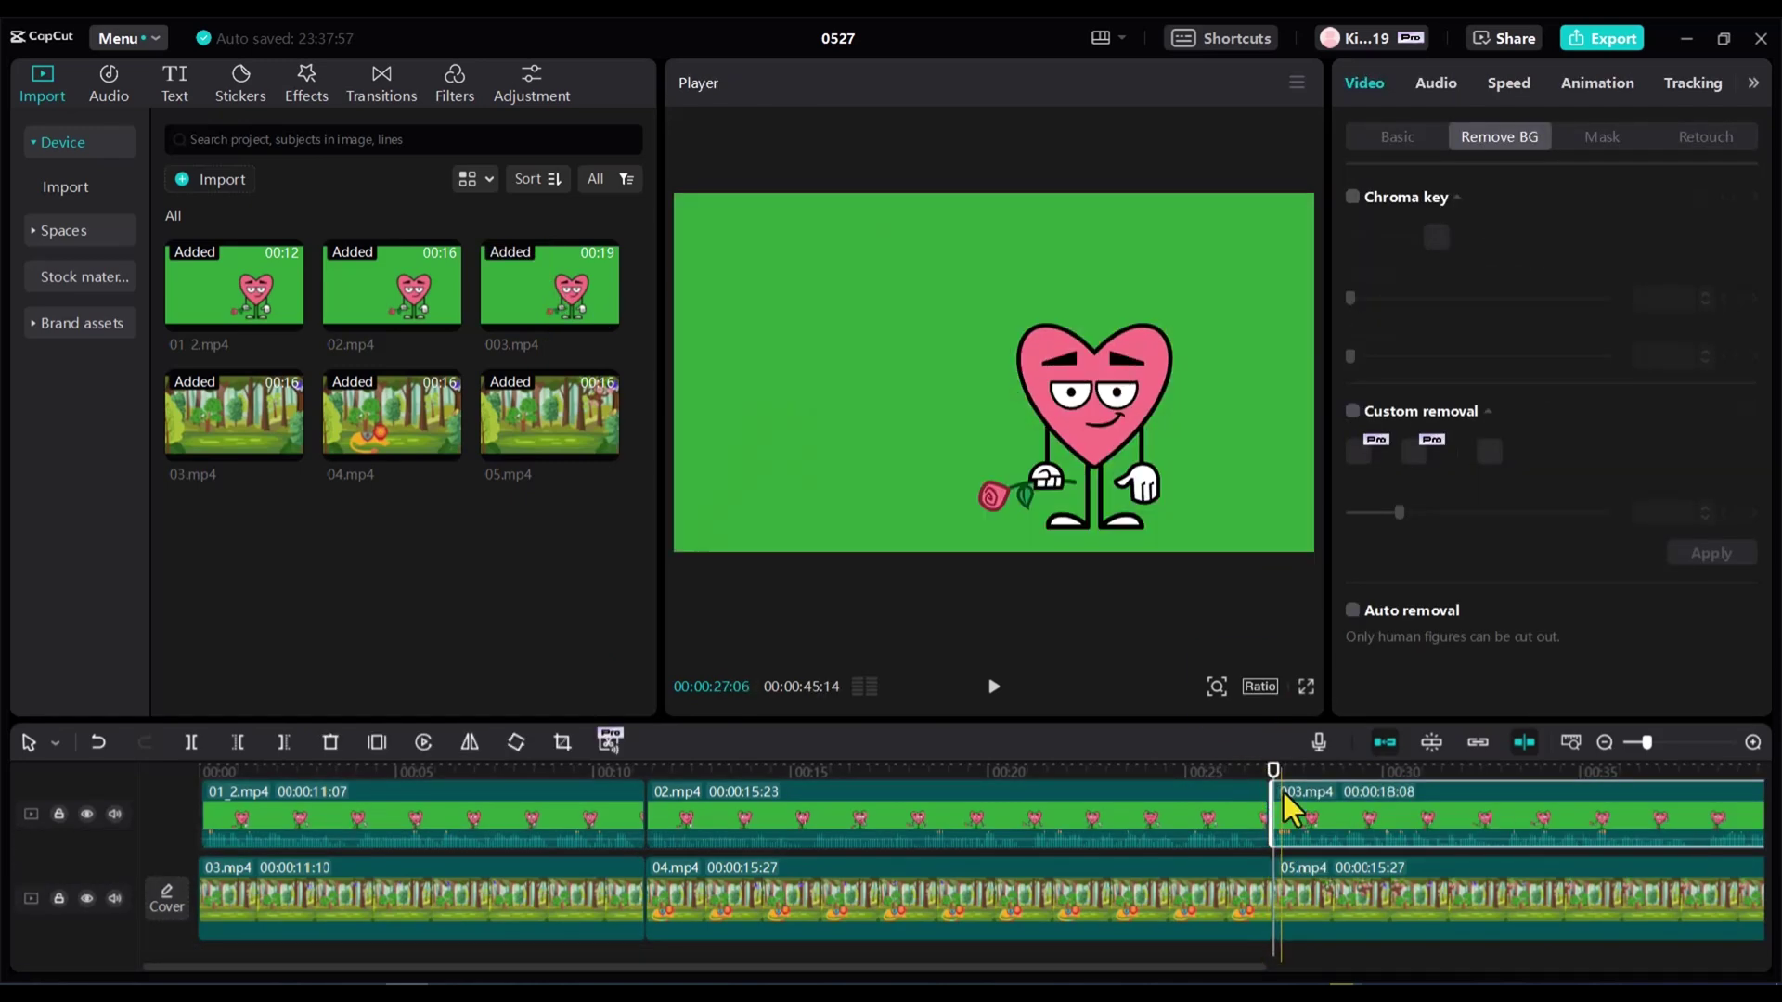
left_click_drag(1350, 298, 1389, 356)
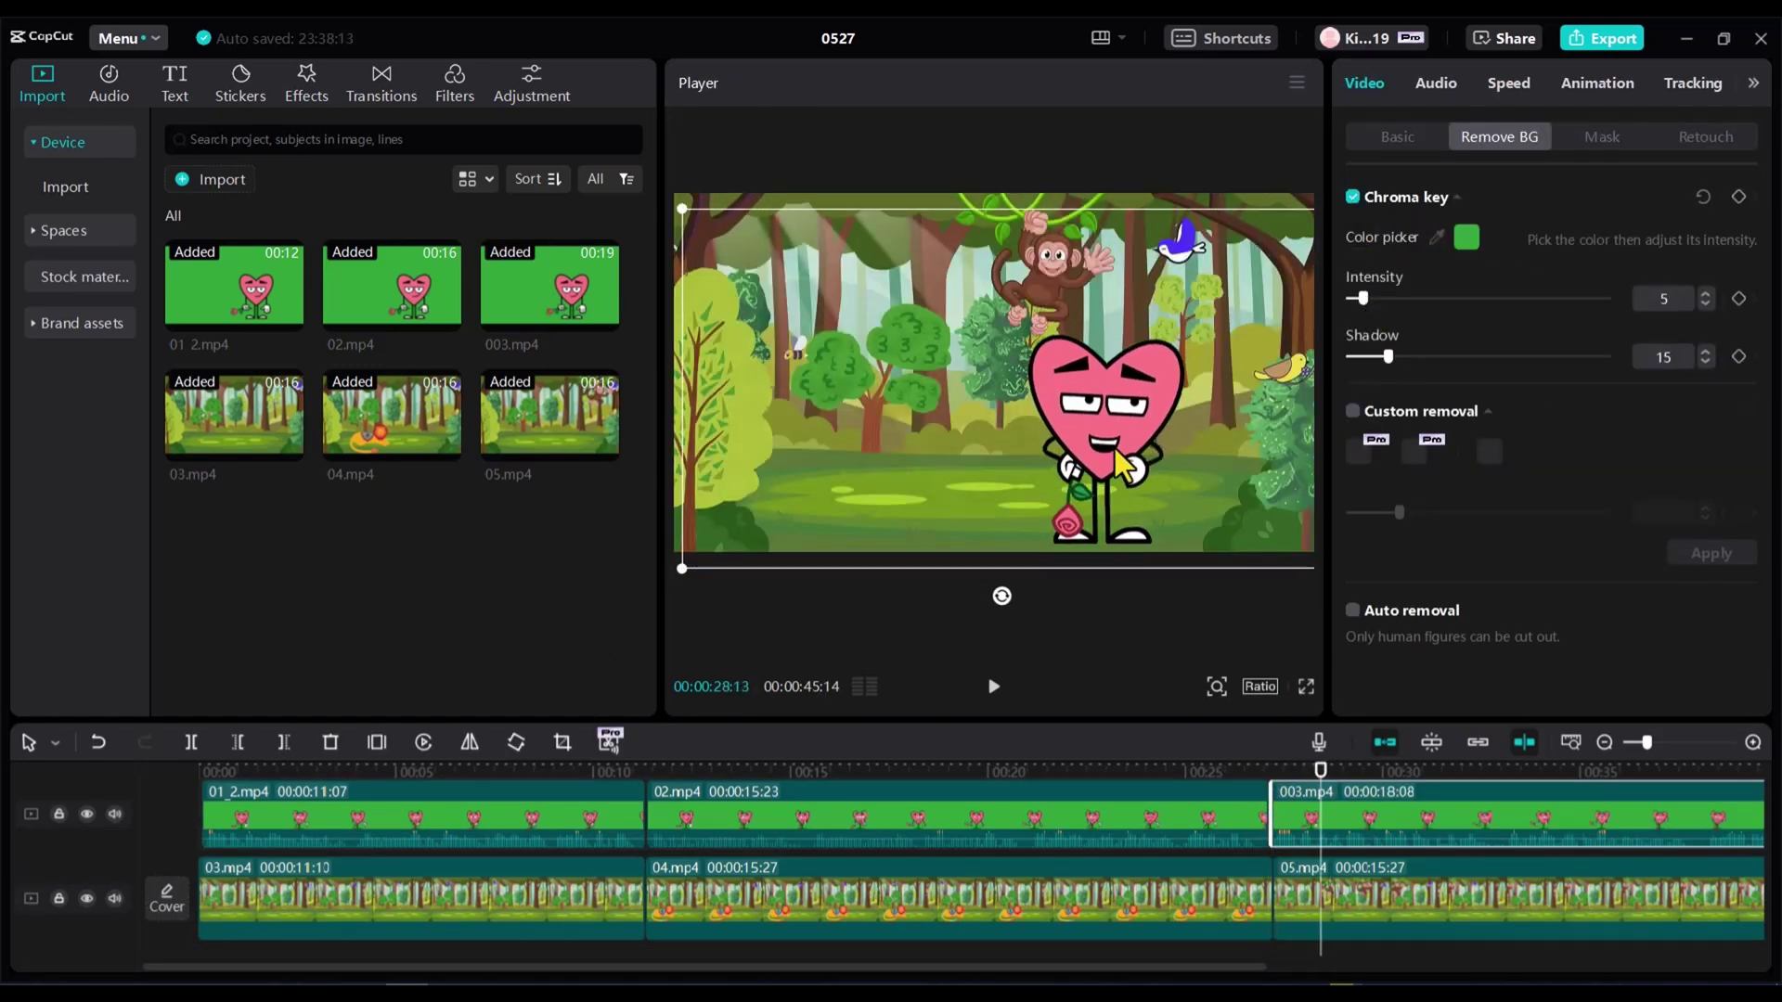
Slow the monkey background clip 05.mp4 down to 0.8x speed
left_click(1604, 742)
left_click(1035, 902)
right_click(989, 868)
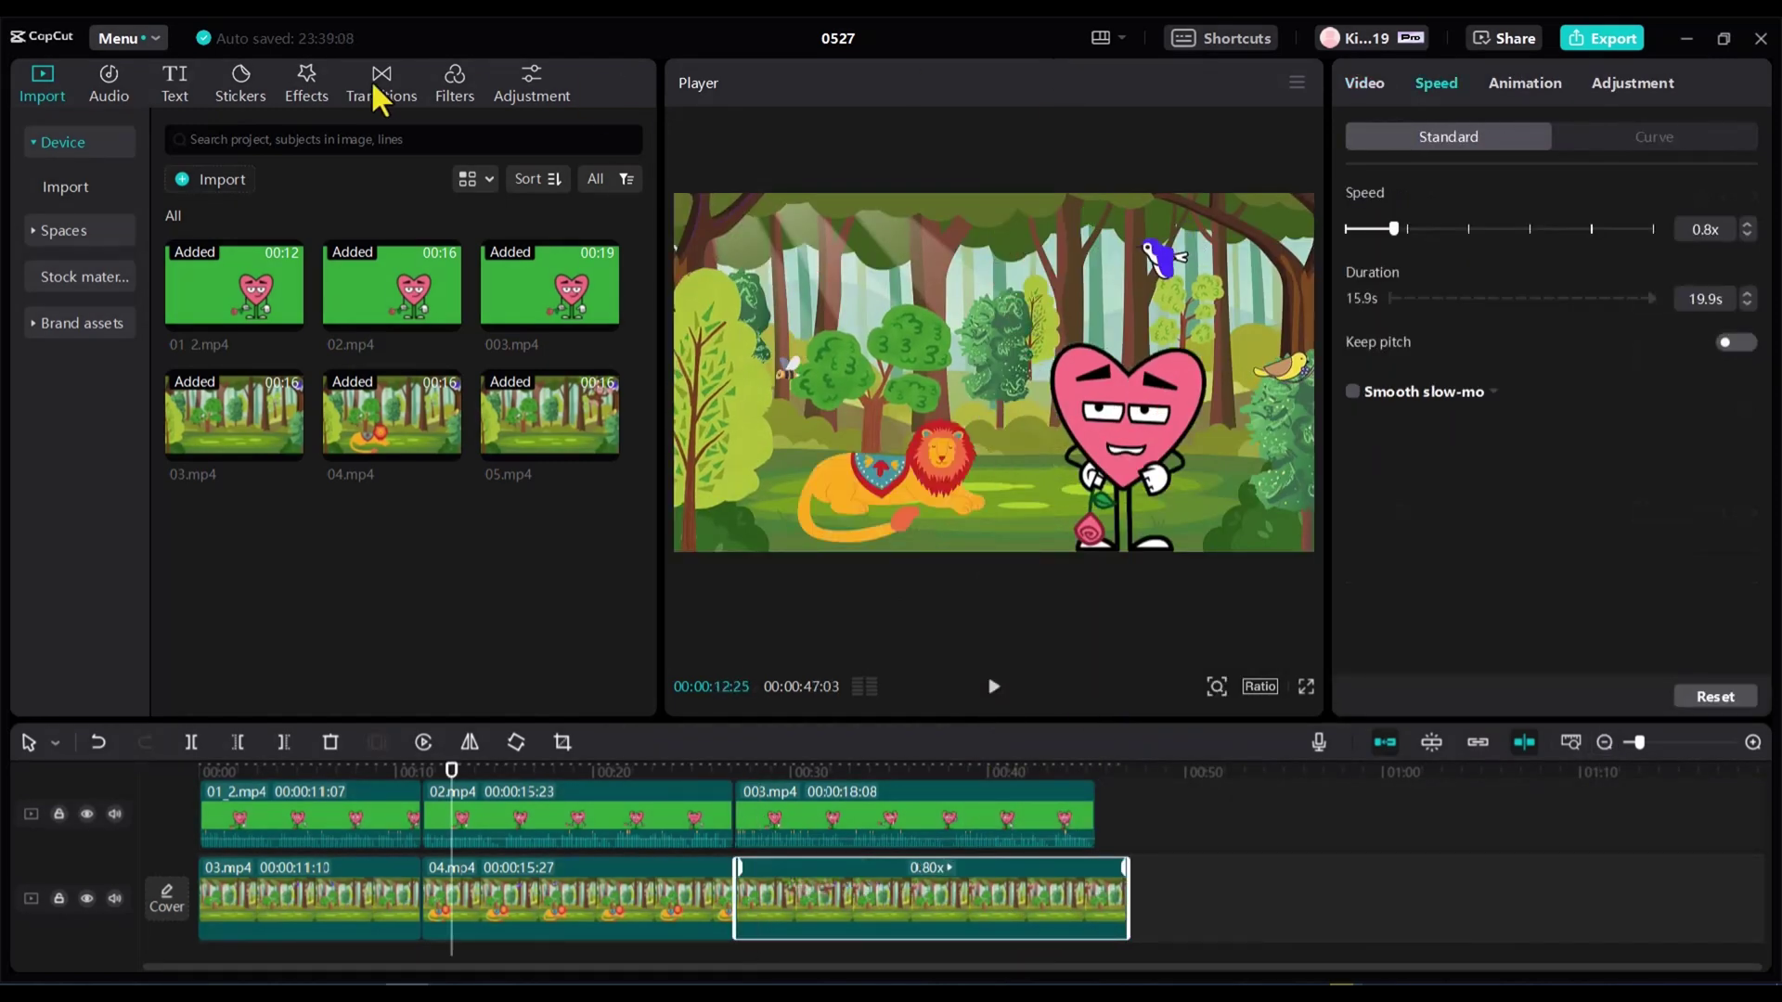
Add the Paper Ball transition between background clips 03.mp4 and 04.mp4
left_click(381, 85)
scroll(468, 483, "down", 2)
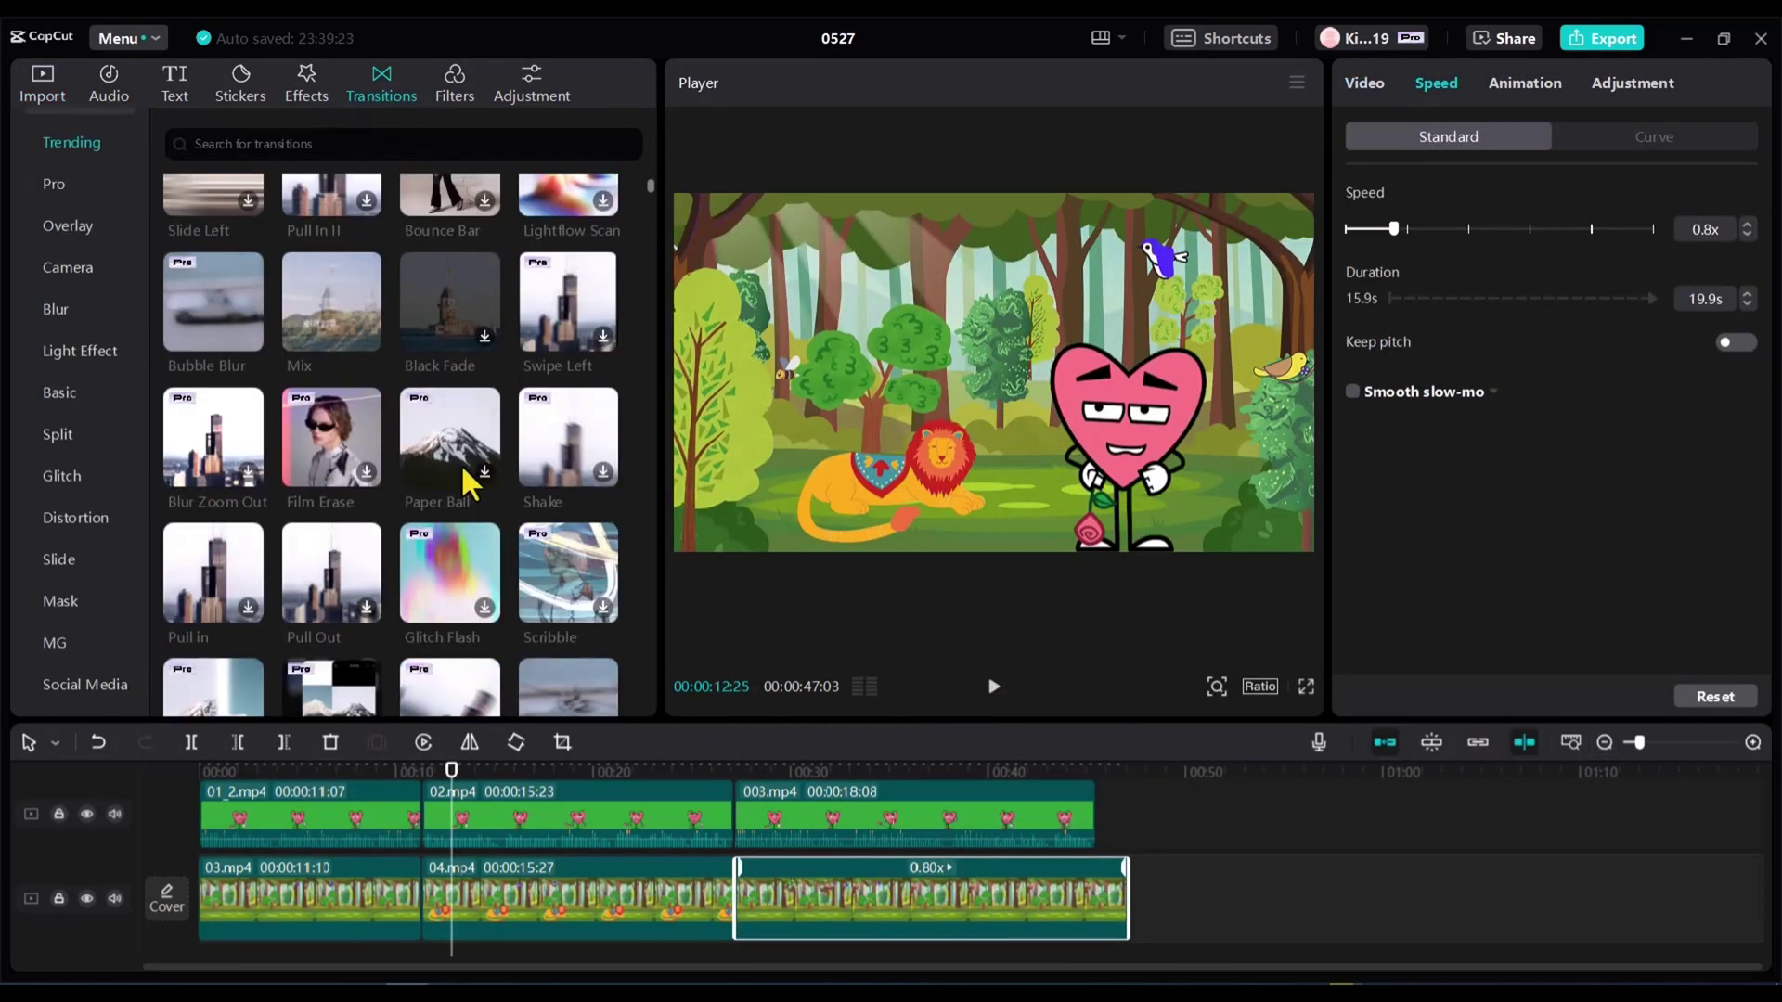
left_click_drag(523, 777, 412, 844)
left_click_drag(422, 919, 420, 914)
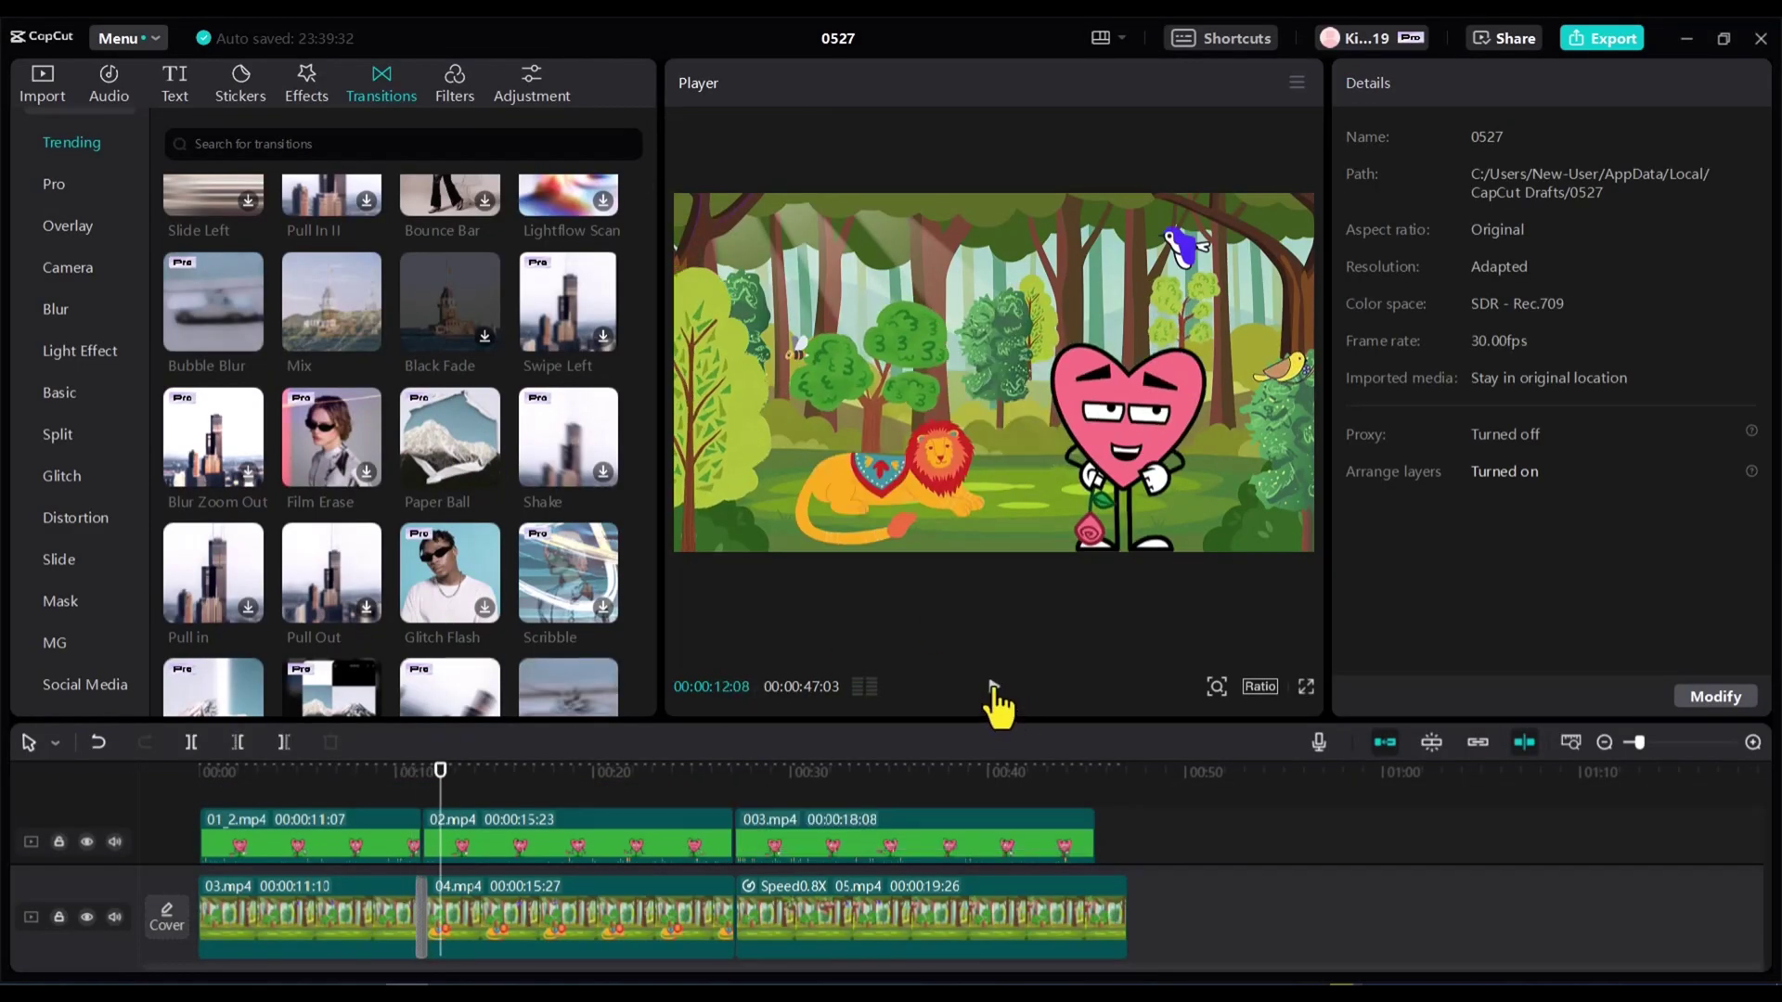
Browse the transitions and apply a 2.2 s Paper Ball transition between background clips 04.mp4 and 06.mp4
scroll(364, 561, "down", 6)
scroll(562, 548, "down", 8)
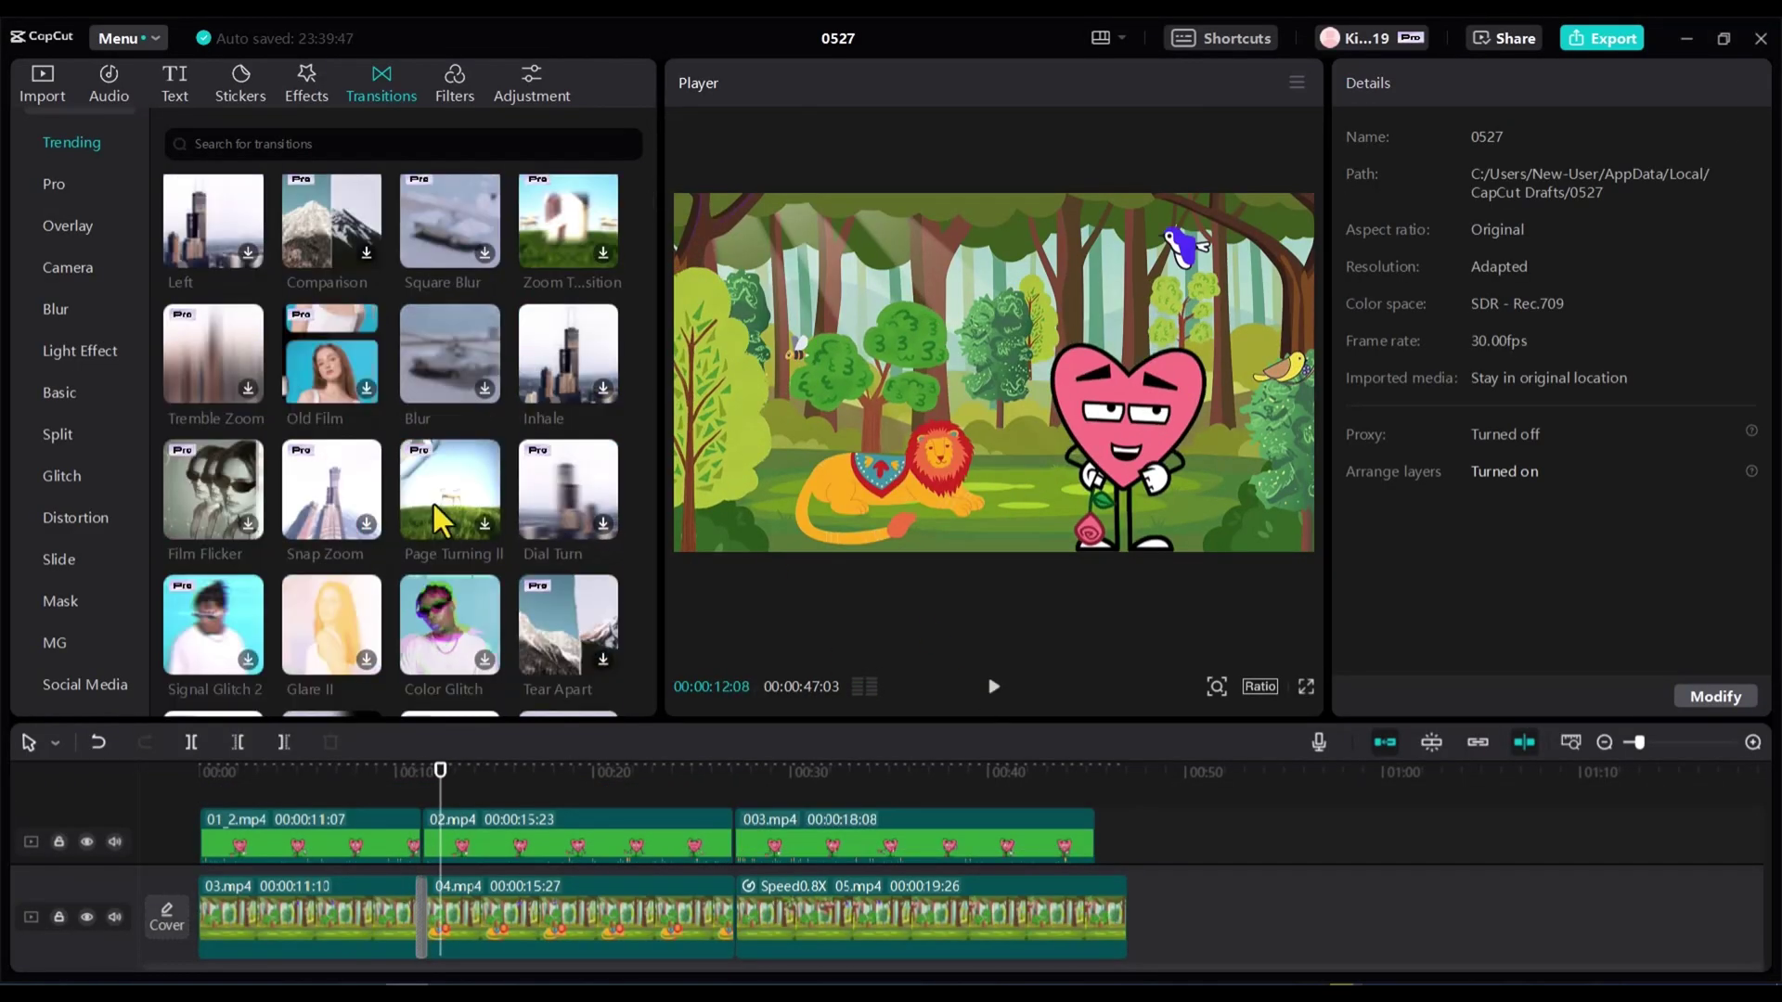
left_click_drag(732, 917, 734, 914)
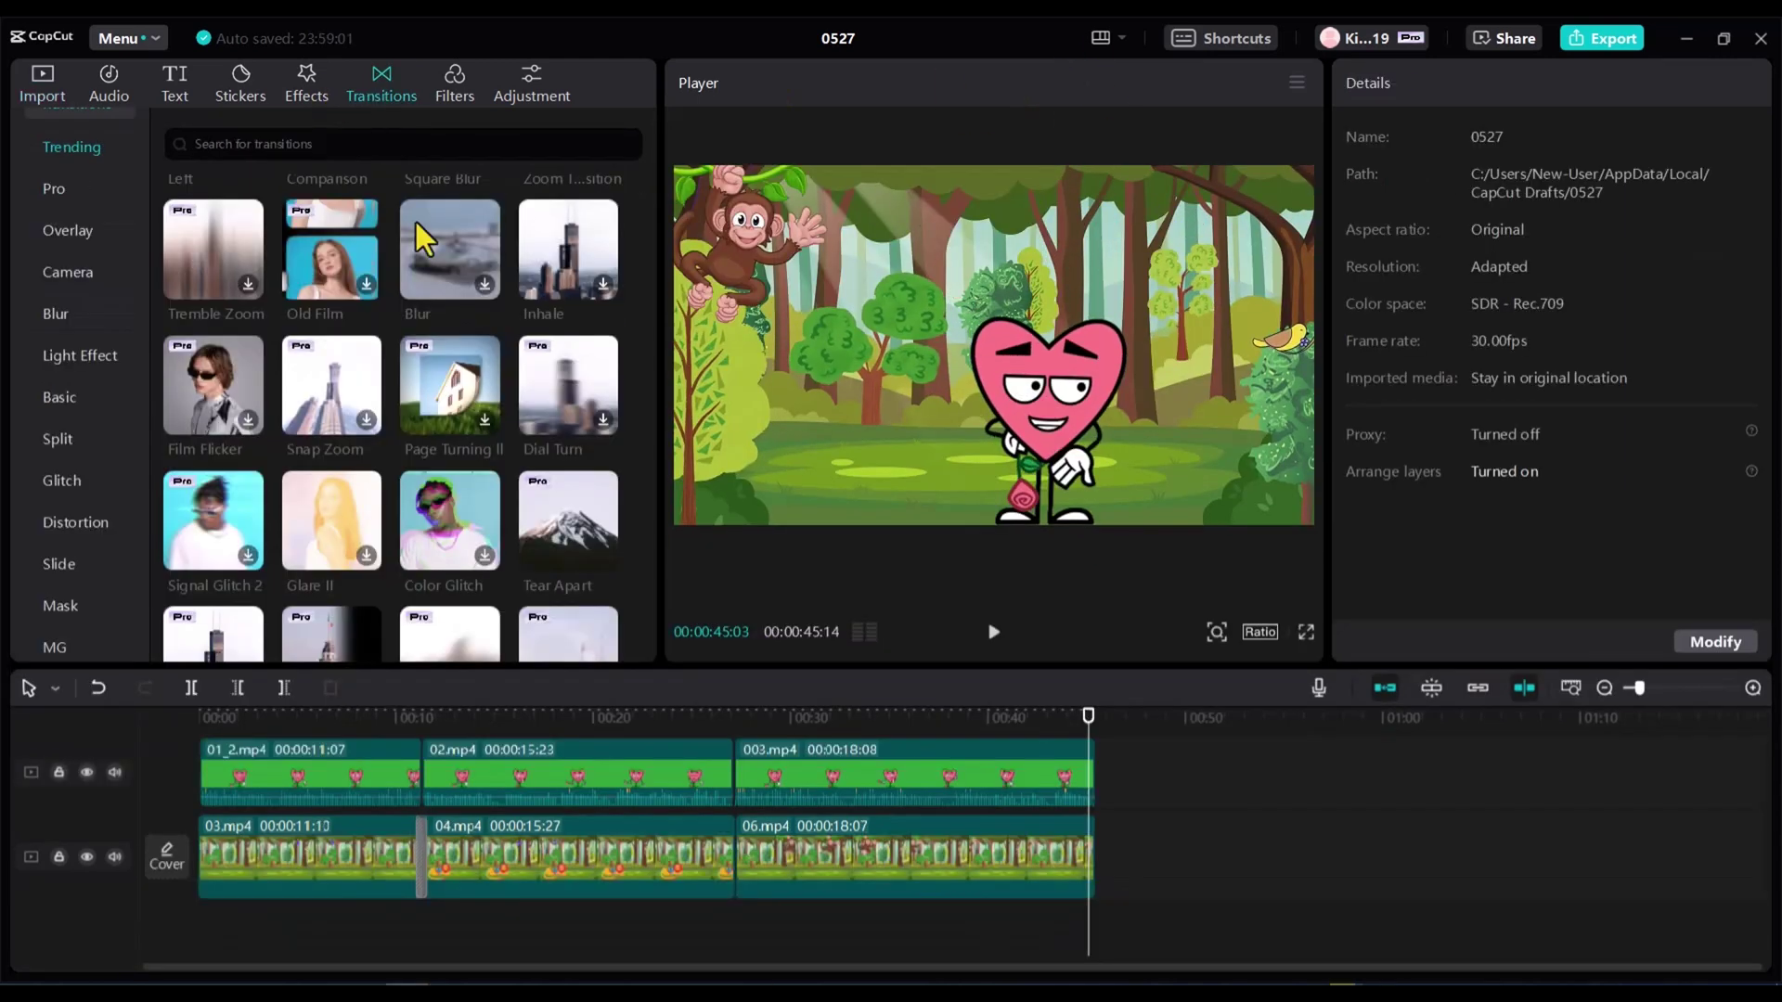
scroll(477, 366, "down", 1)
left_click_drag(469, 458, 738, 881)
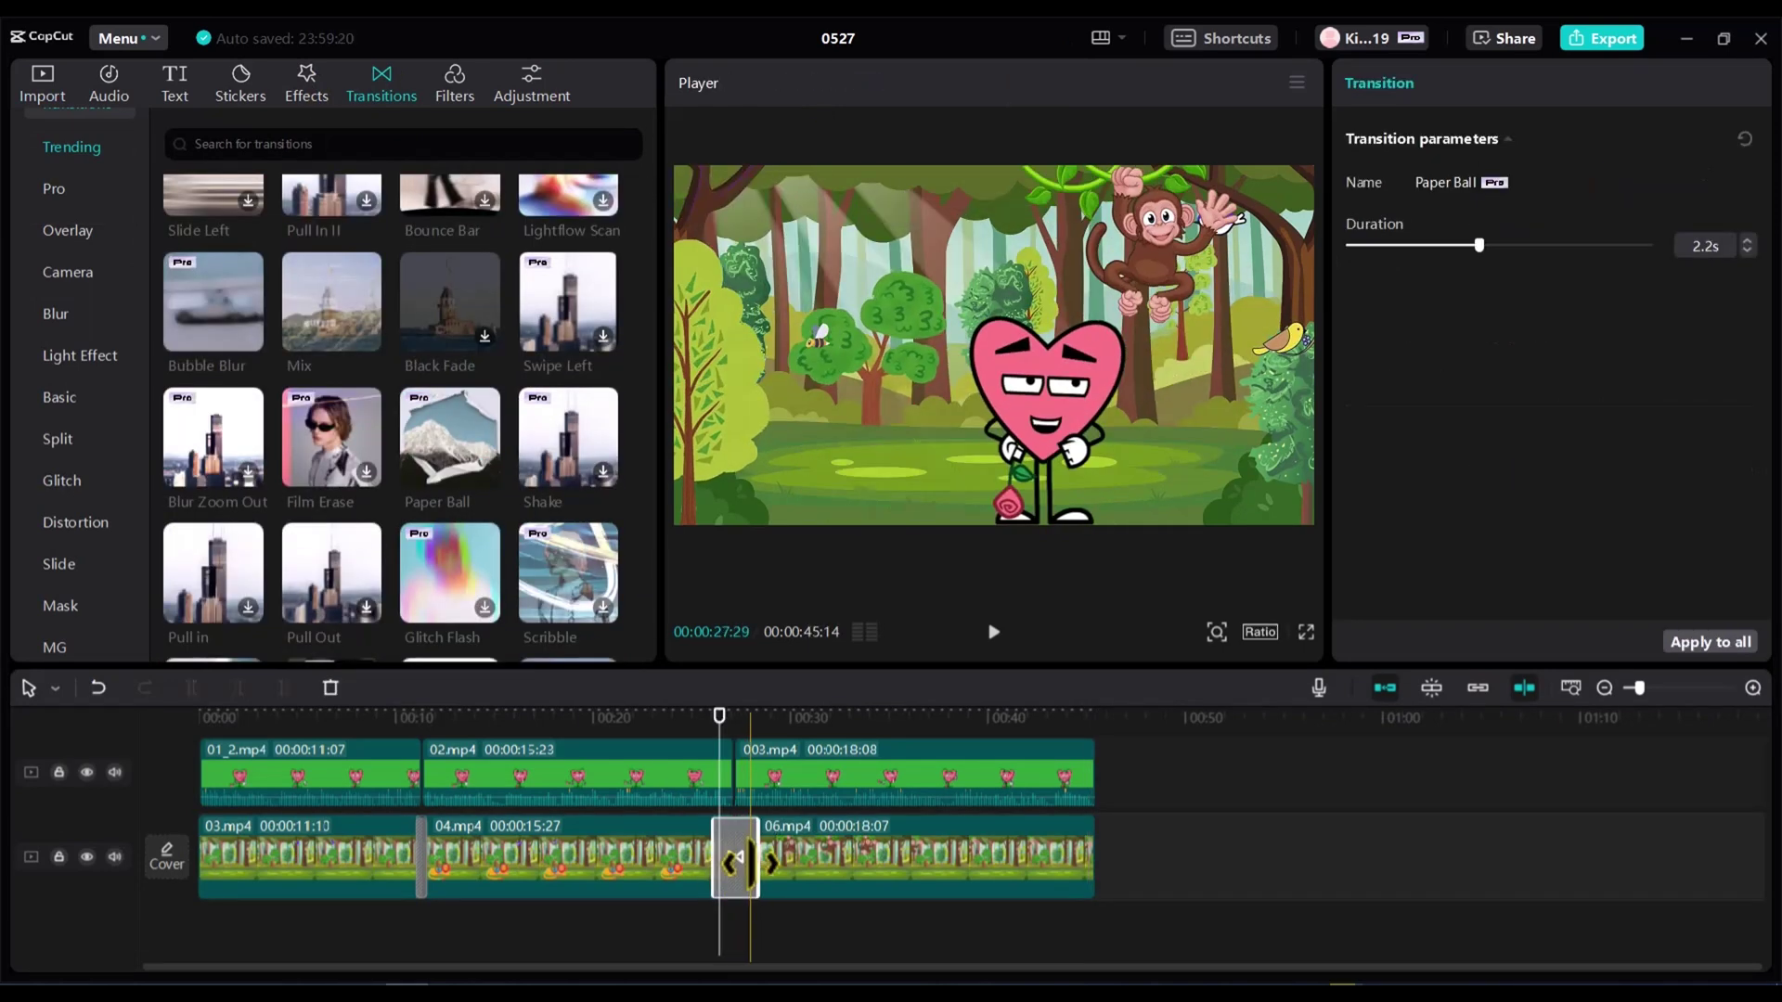
left_click(422, 863)
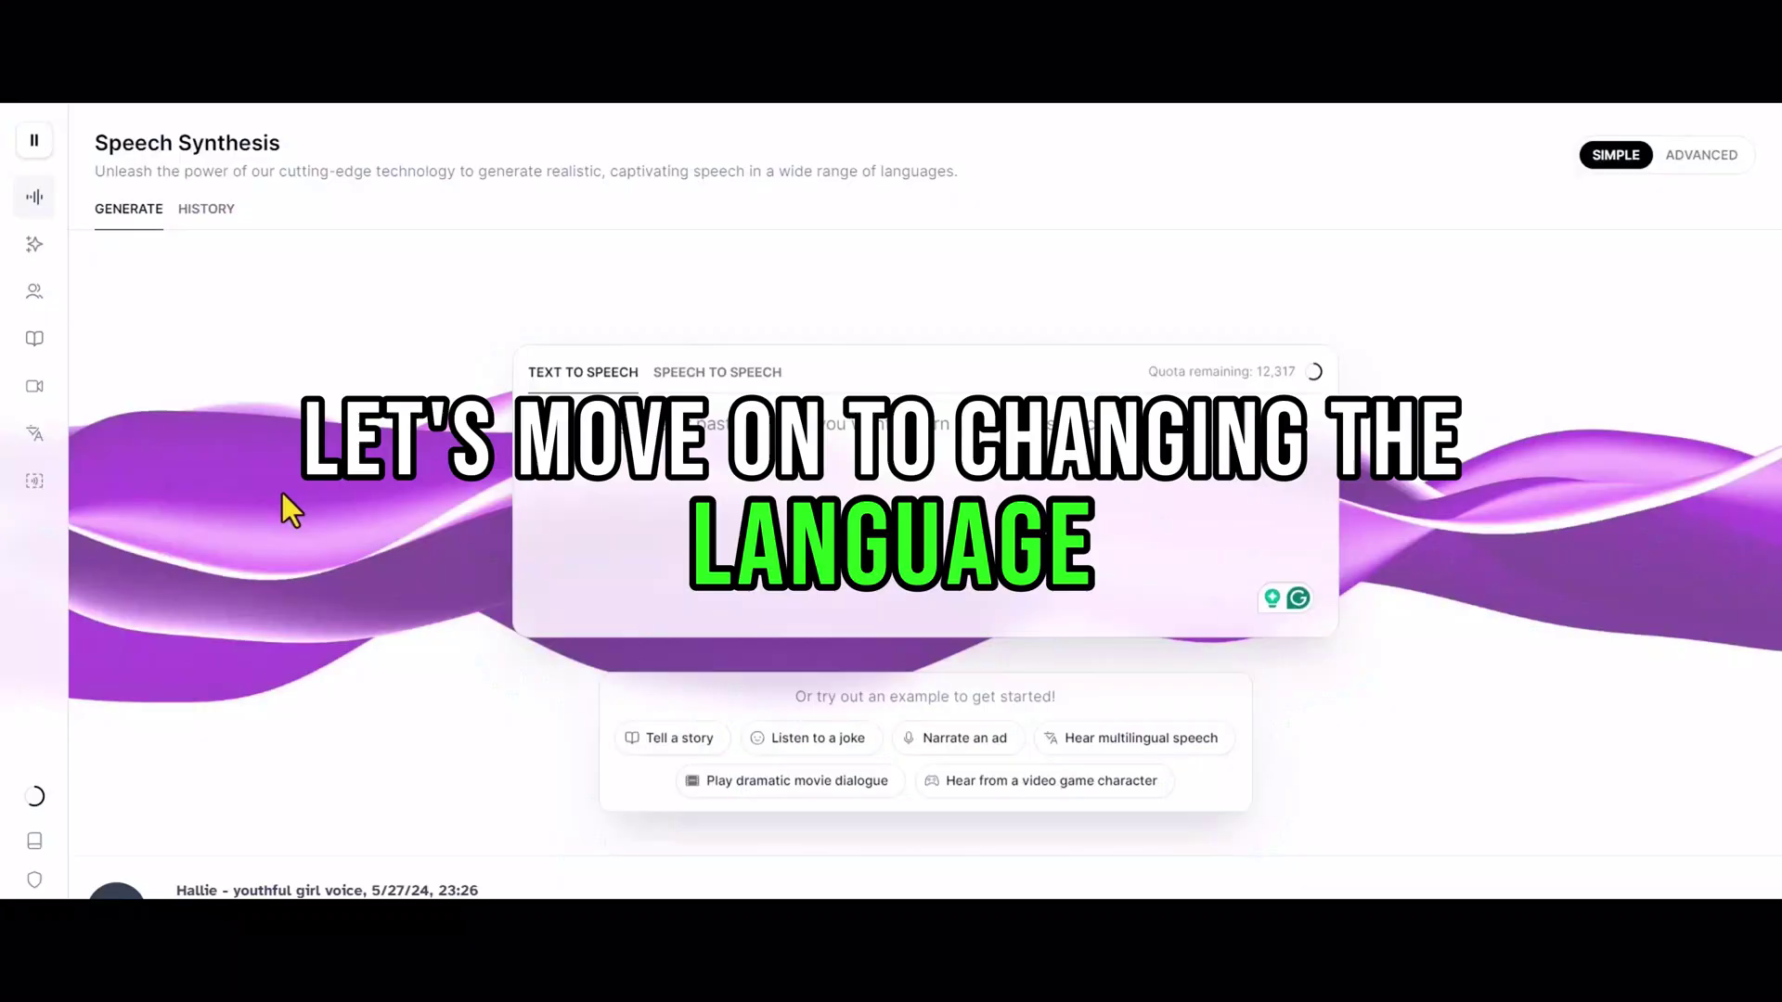
Switch to ElevenLabs, open the dubbing tool, and name the dubbing project 01
mouse_move(34, 137)
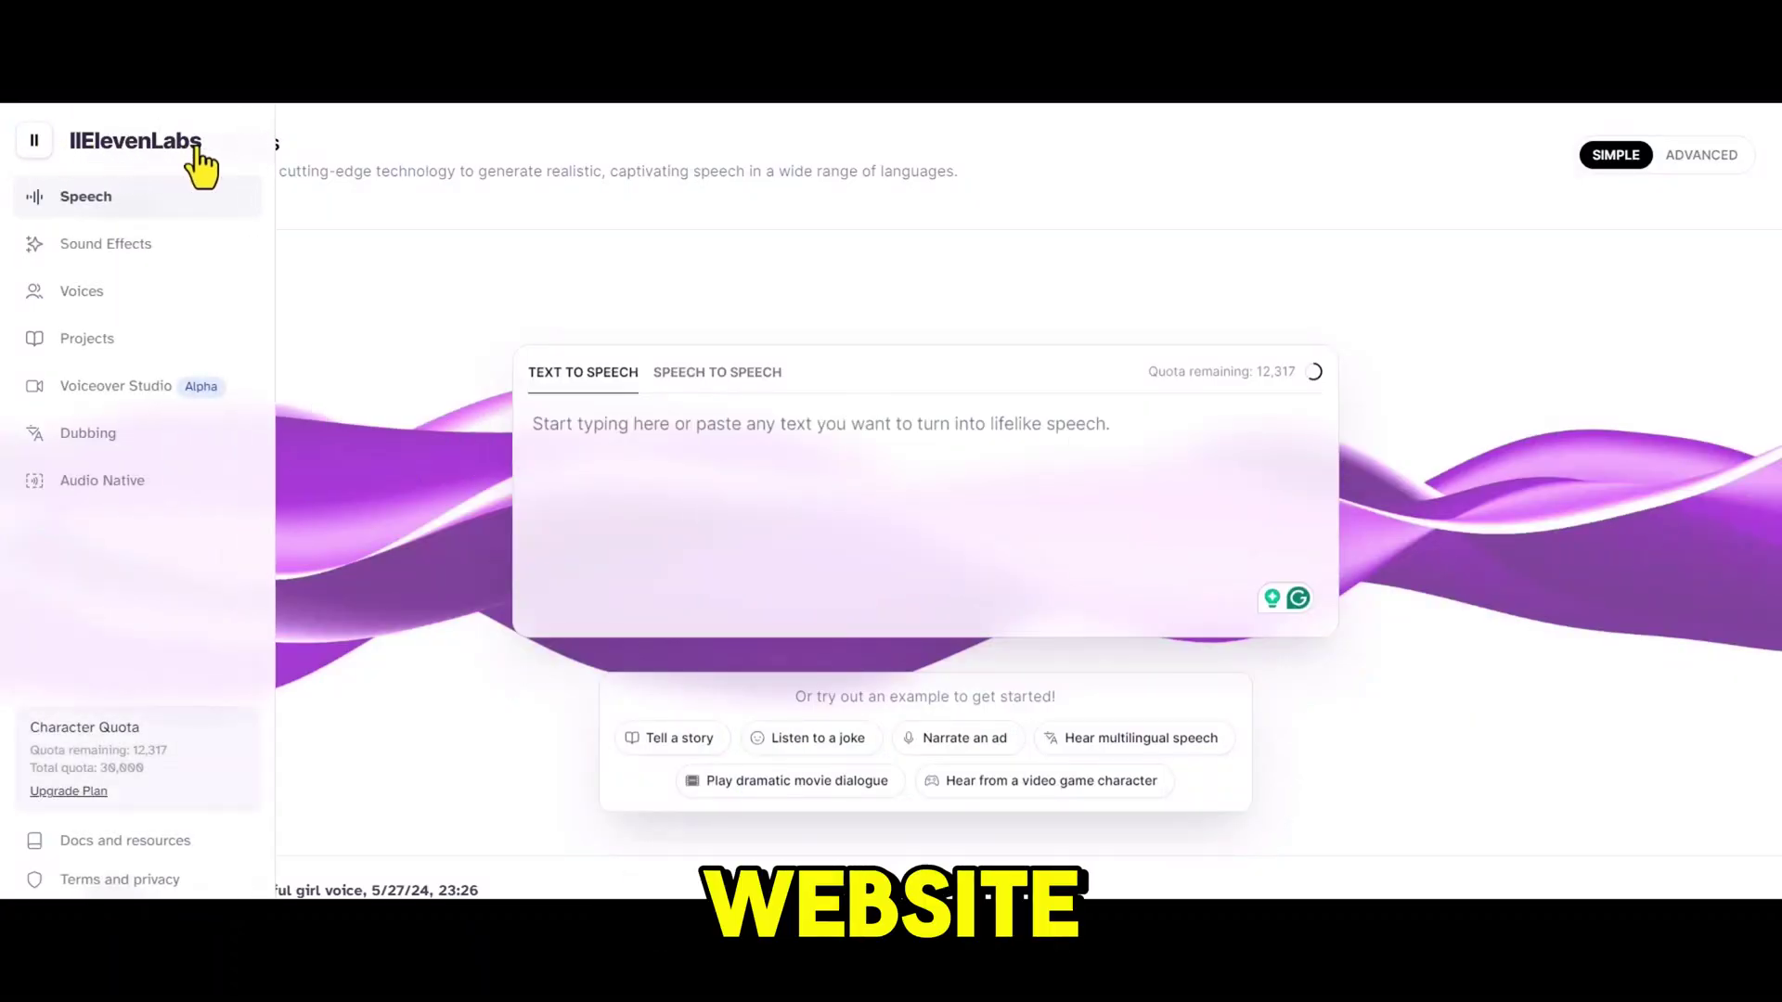
left_click(83, 436)
scroll(684, 594, "down", 2)
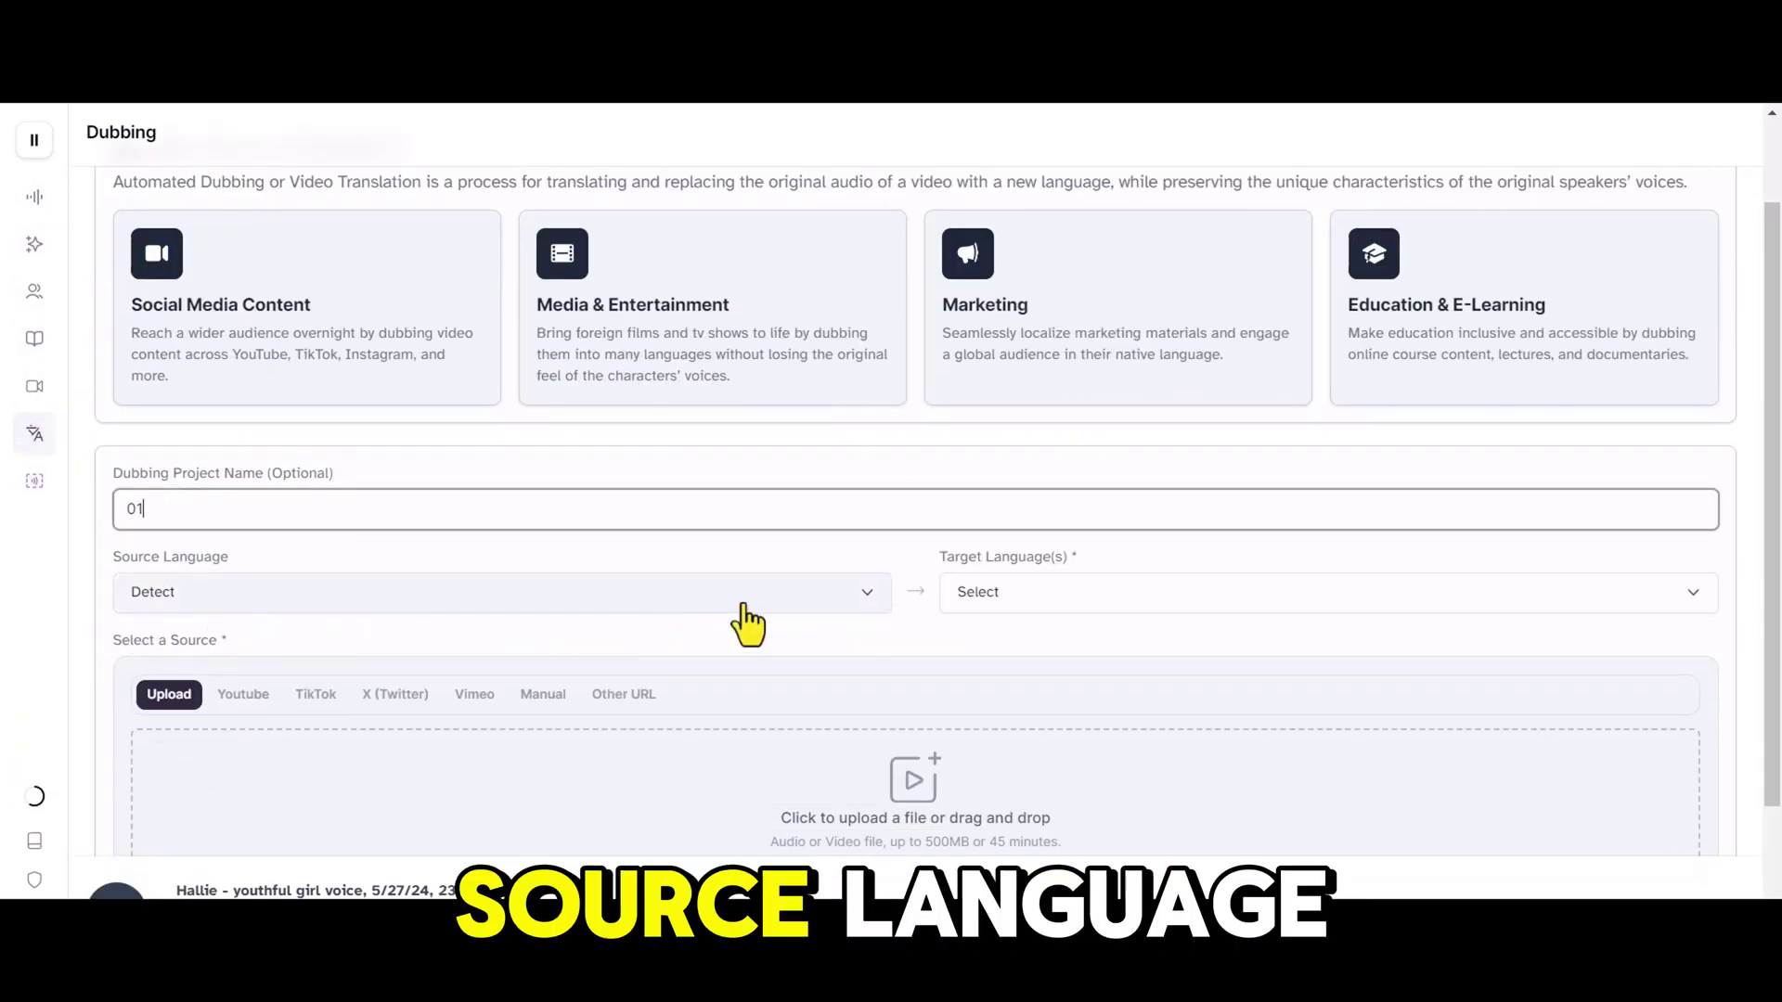
Set the dubbing source language to English and the target language to French
left_click(867, 602)
left_click(169, 675)
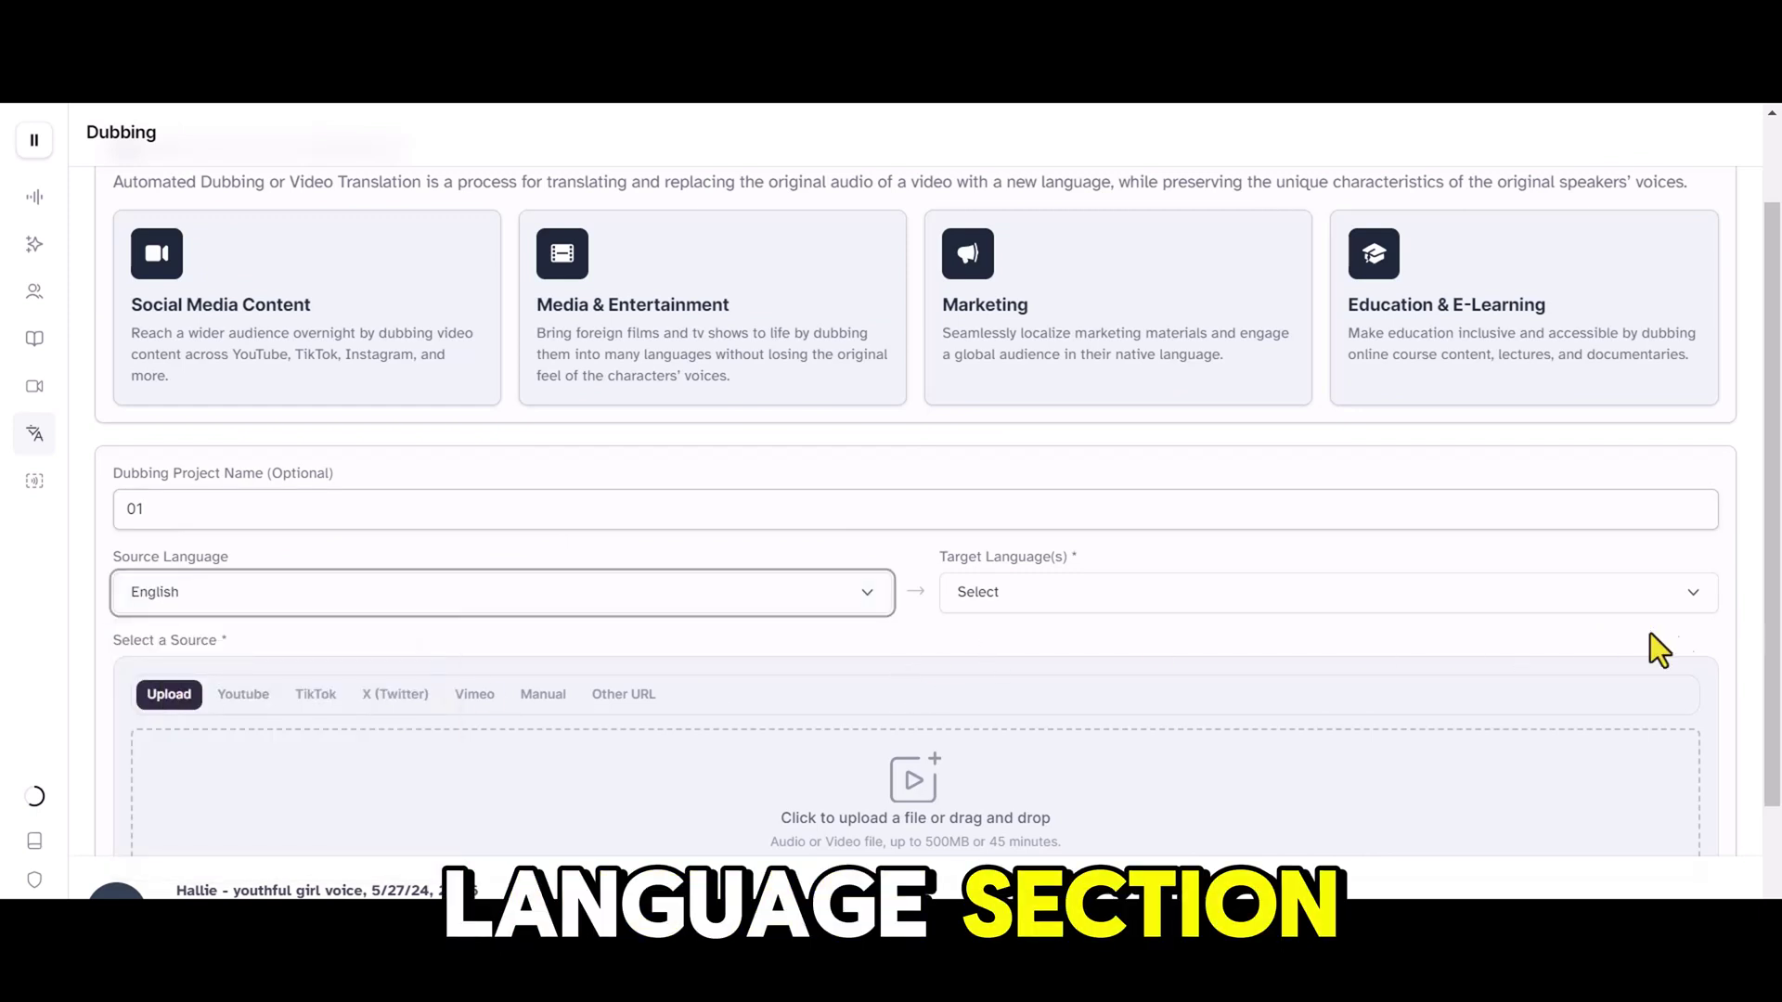
left_click(1692, 596)
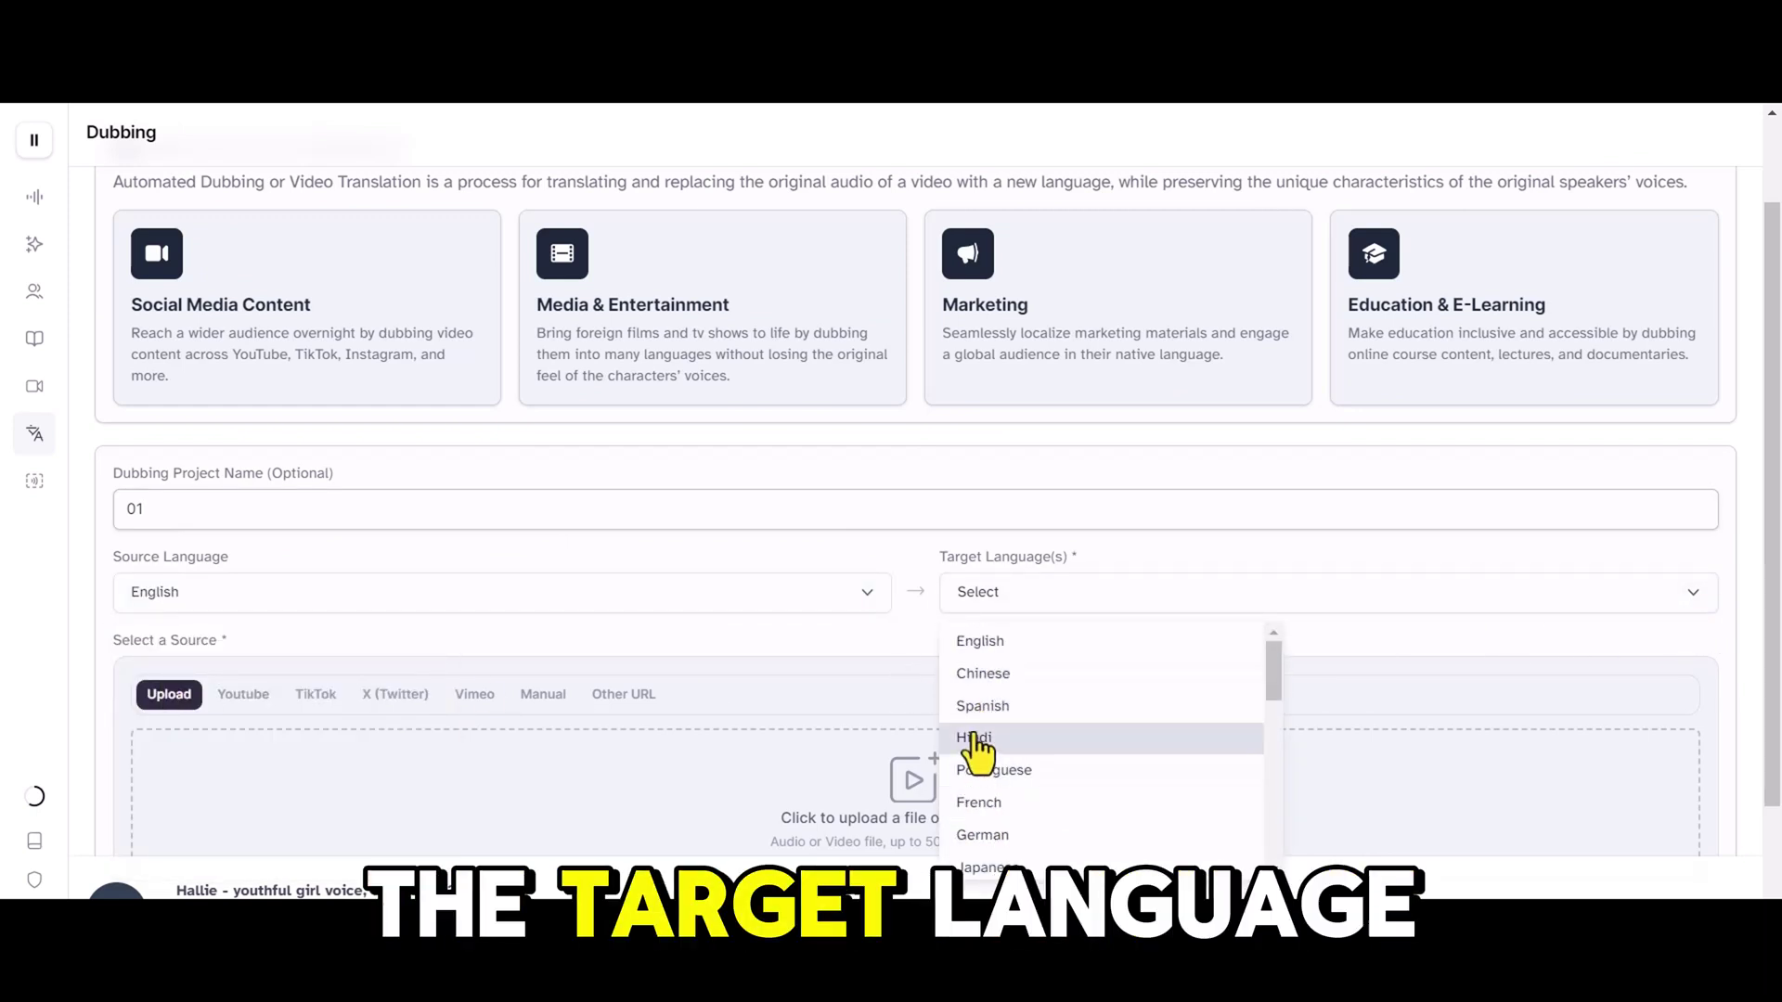
left_click(986, 806)
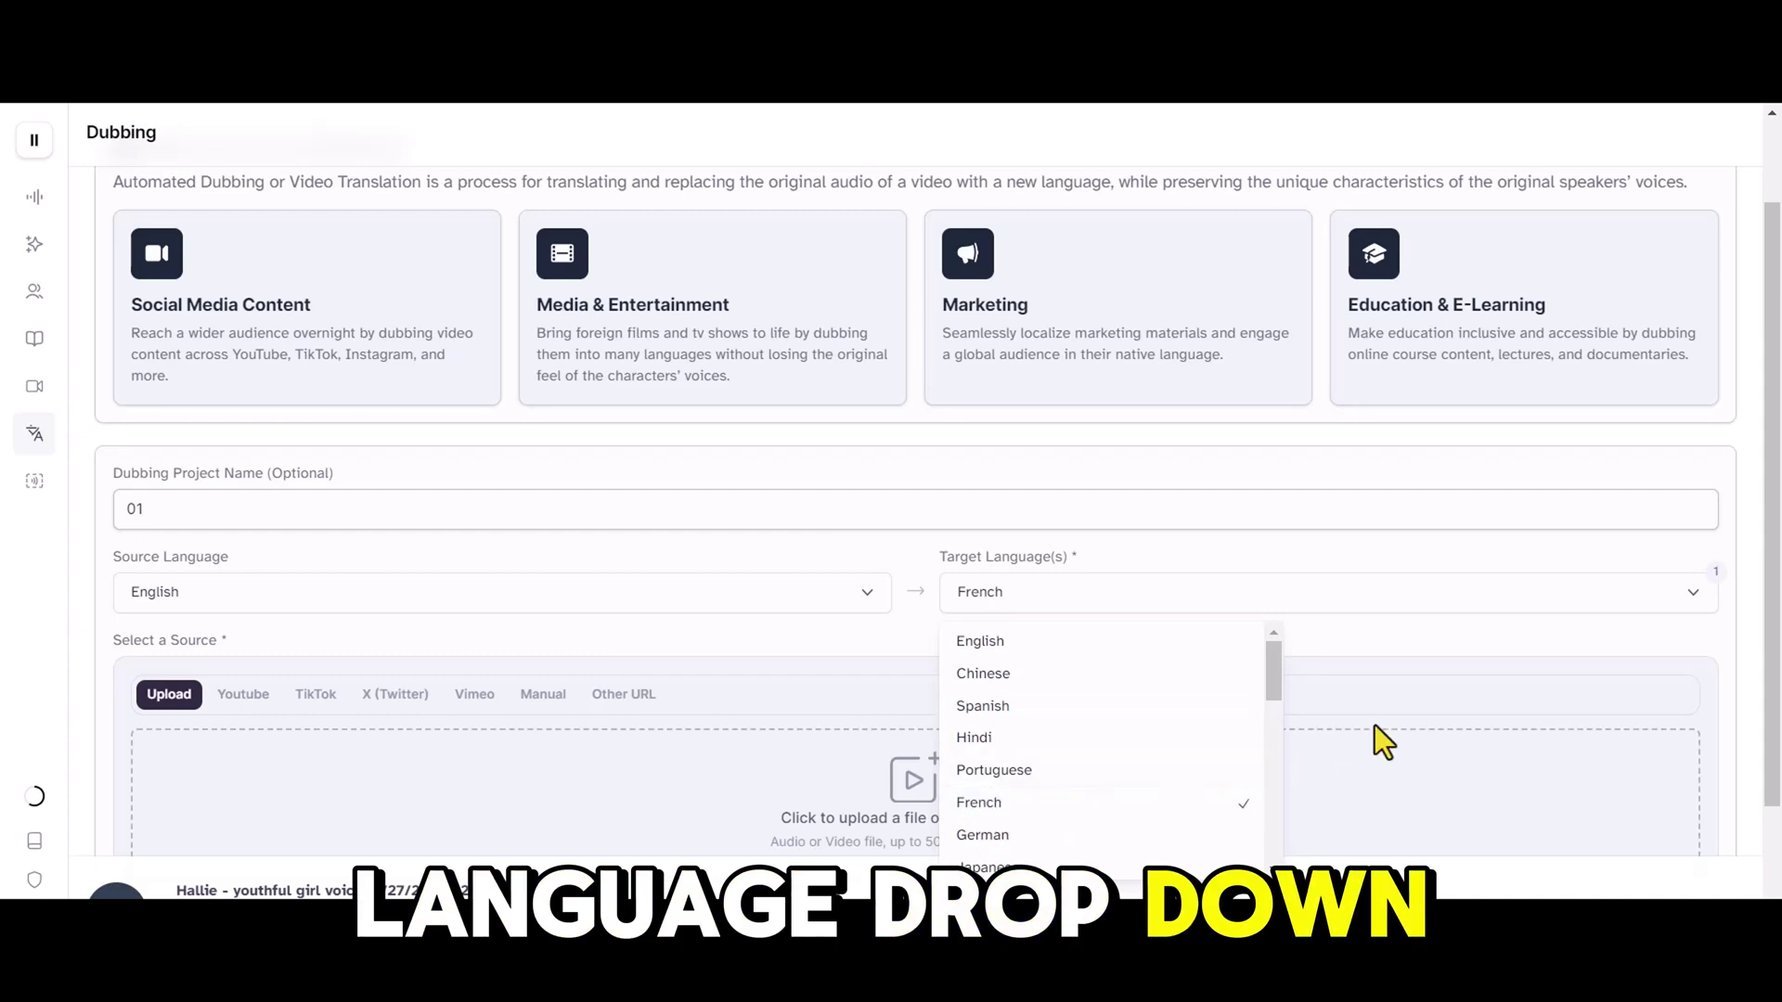
left_click(1694, 599)
Upload 0527.mp4 from the 0527 folder as the dubbing source, and create the dub
scroll(1603, 656, "down", 3)
key("alt+Tab")
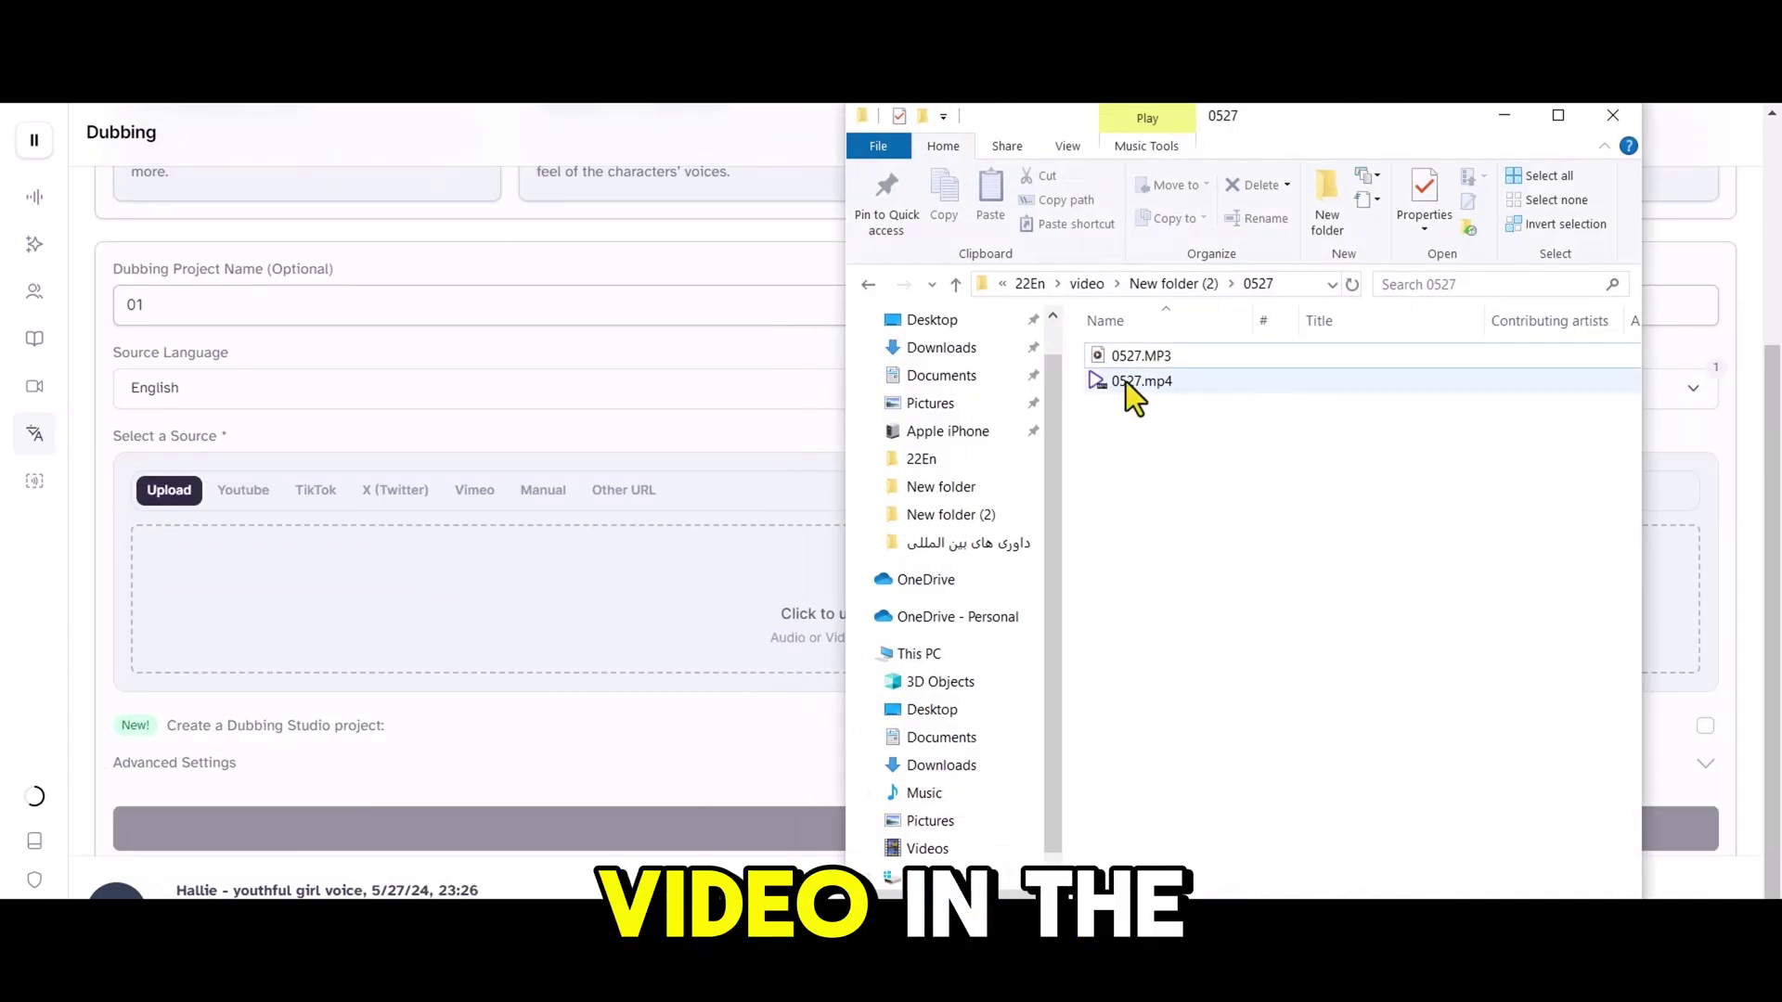
left_click_drag(1127, 382, 1065, 660)
scroll(1065, 660, "down", 5)
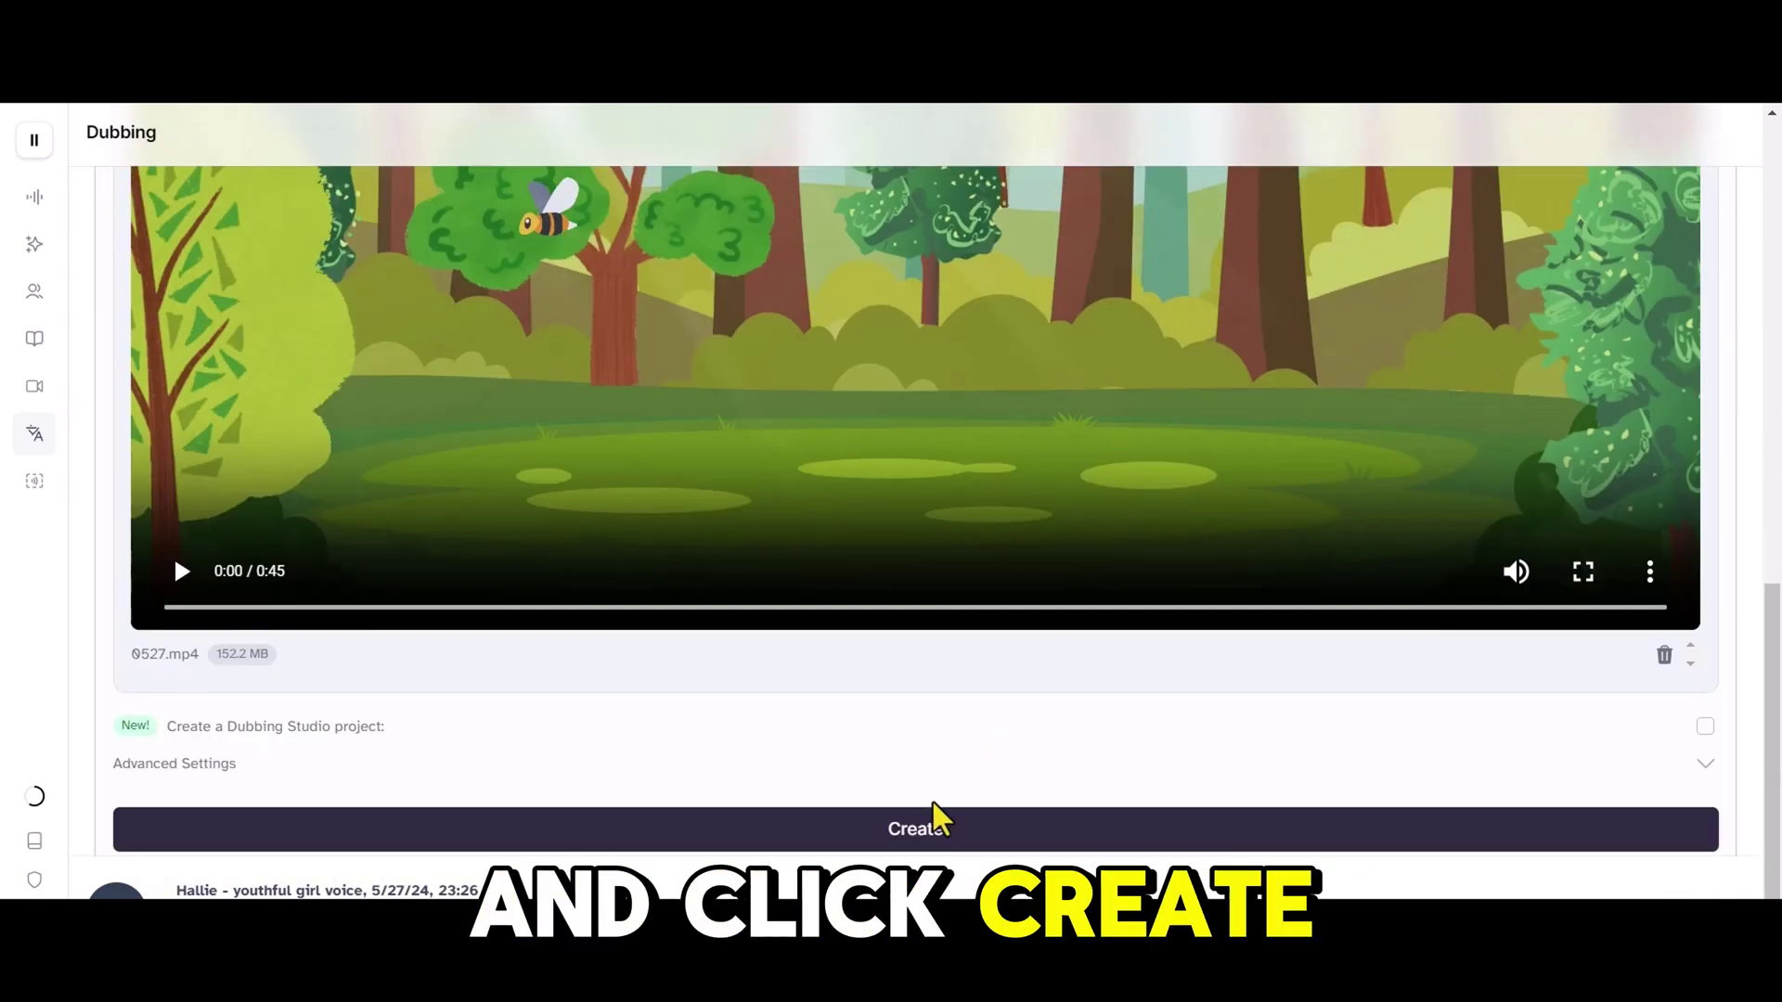
left_click(933, 824)
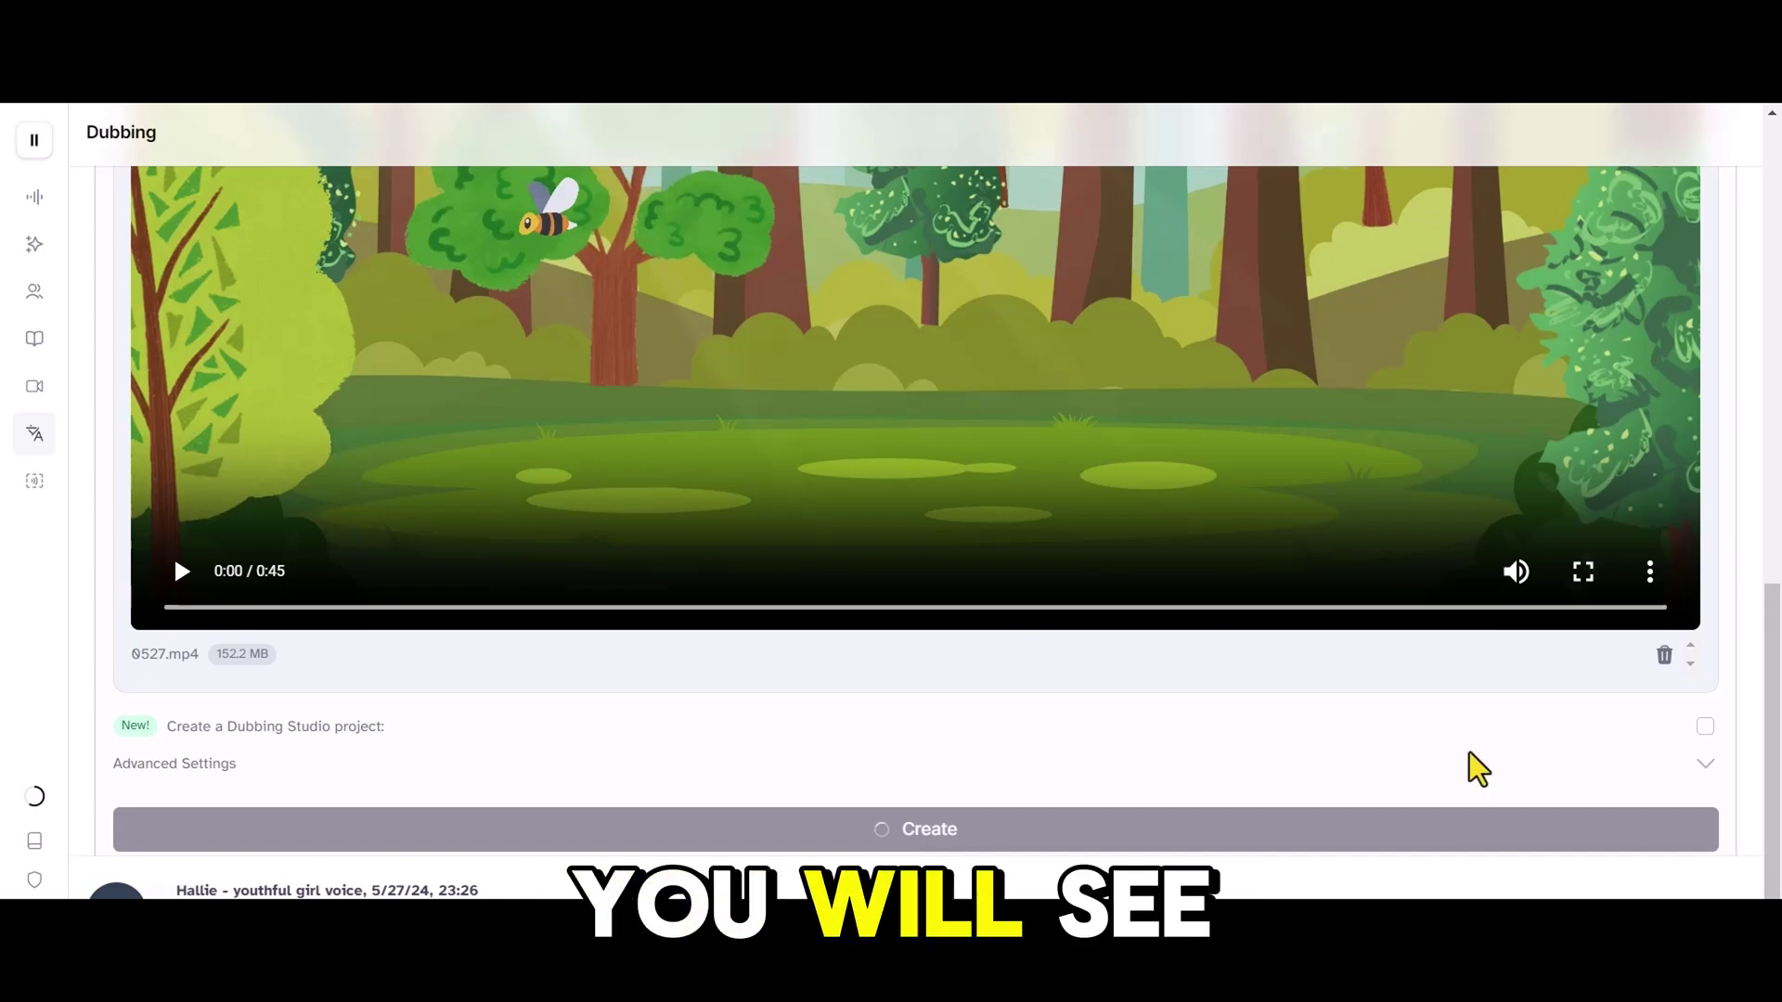